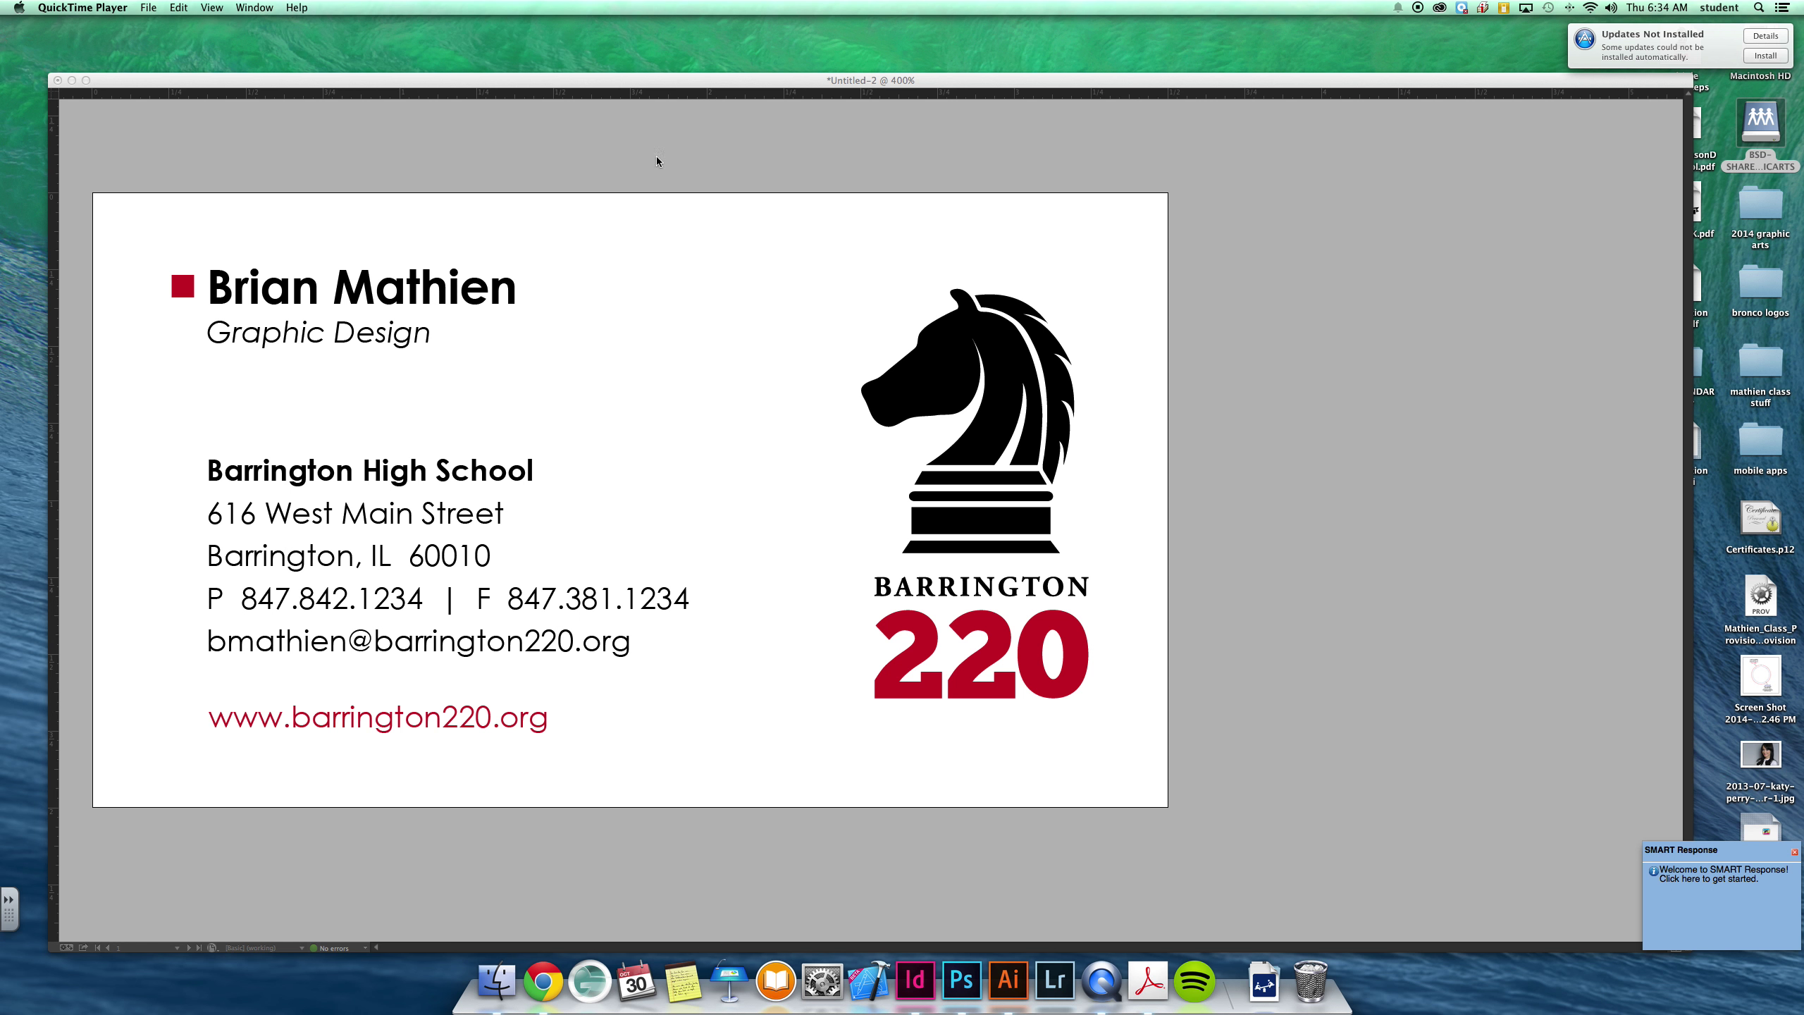
# Bring the InDesign business card document forward and place the caret in the card's name line.
pyautogui.click(1368, 371)
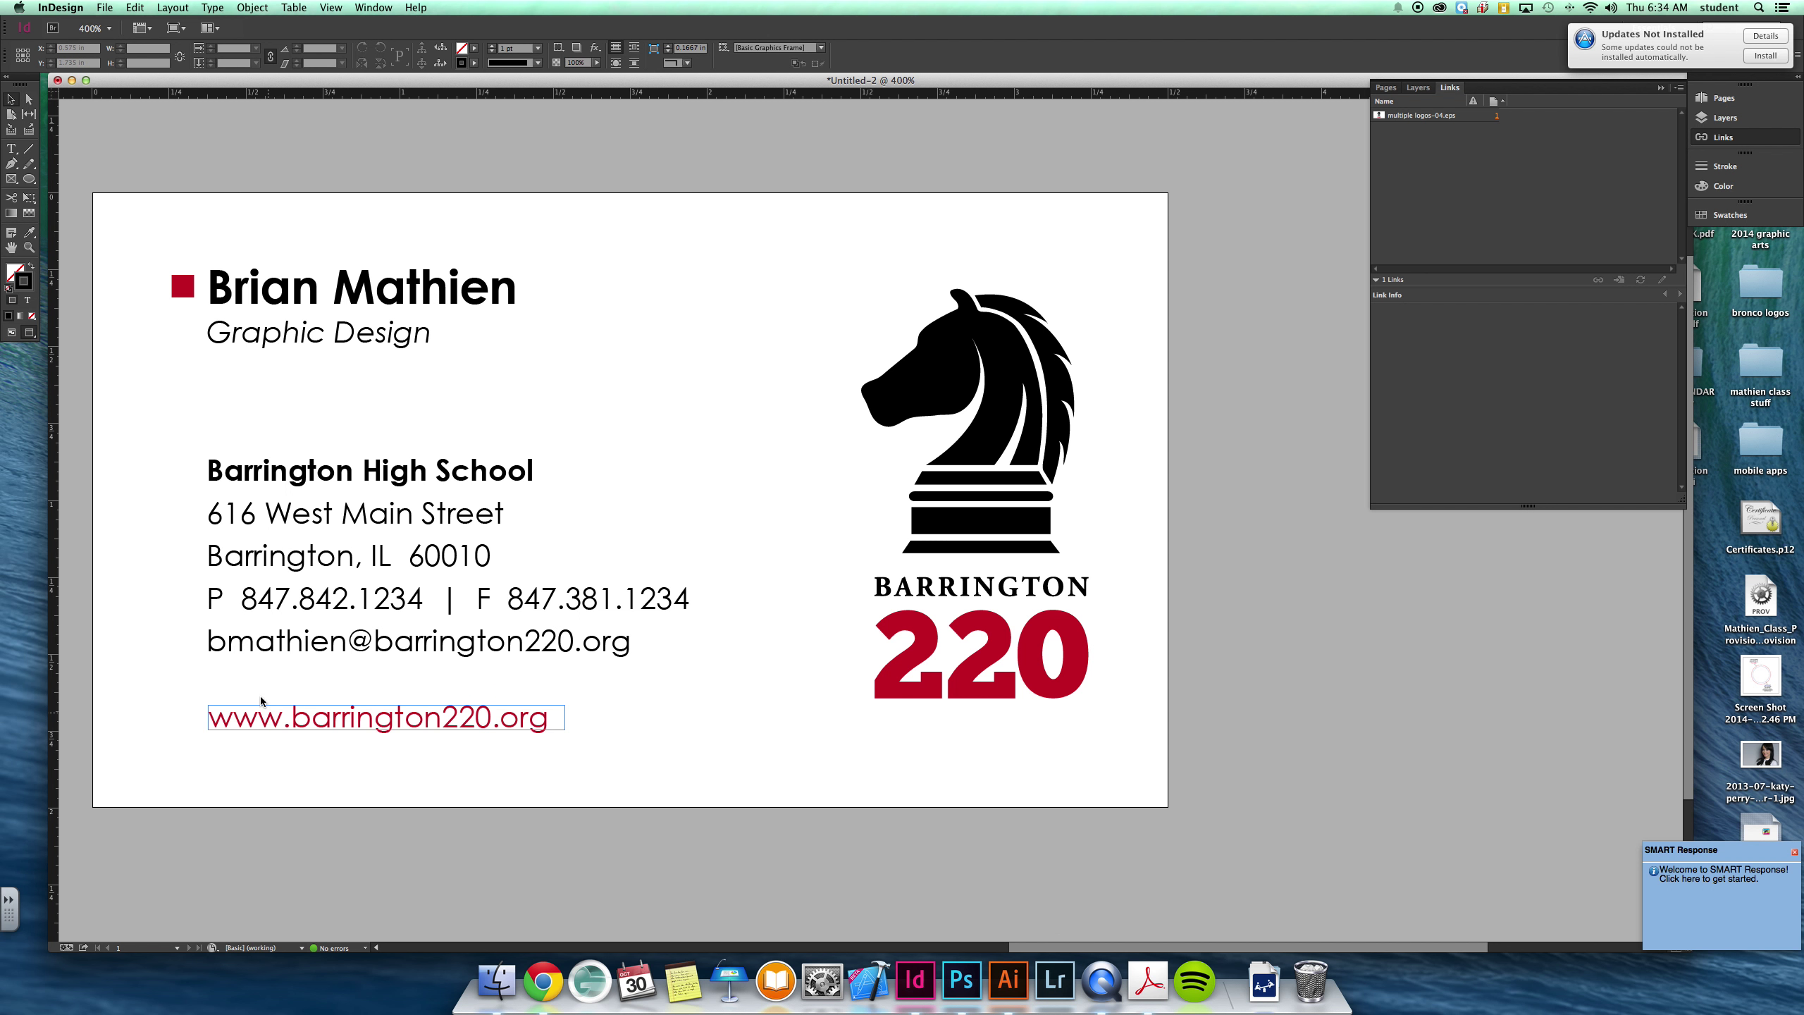
pyautogui.click(11, 150)
# Inspect the fonts of the name, title, school and address lines, then switch to Normal screen mode.
pyautogui.click(323, 287)
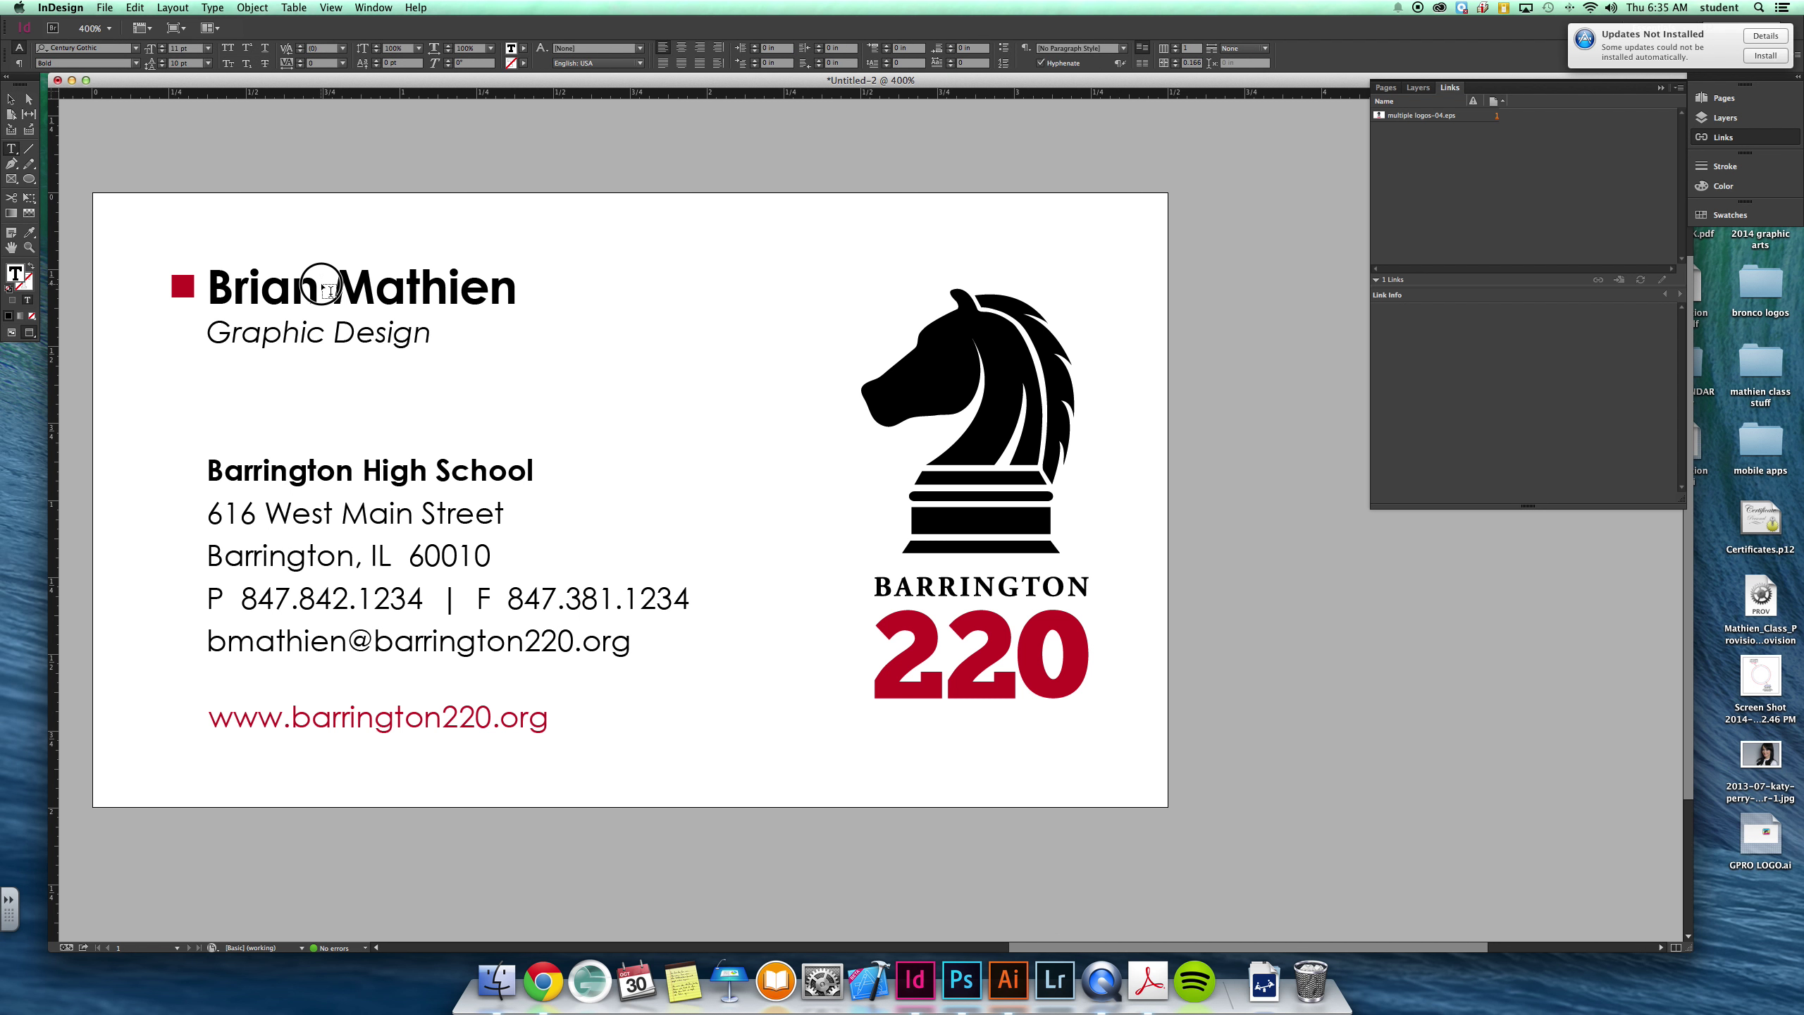
pyautogui.tripleClick(384, 290)
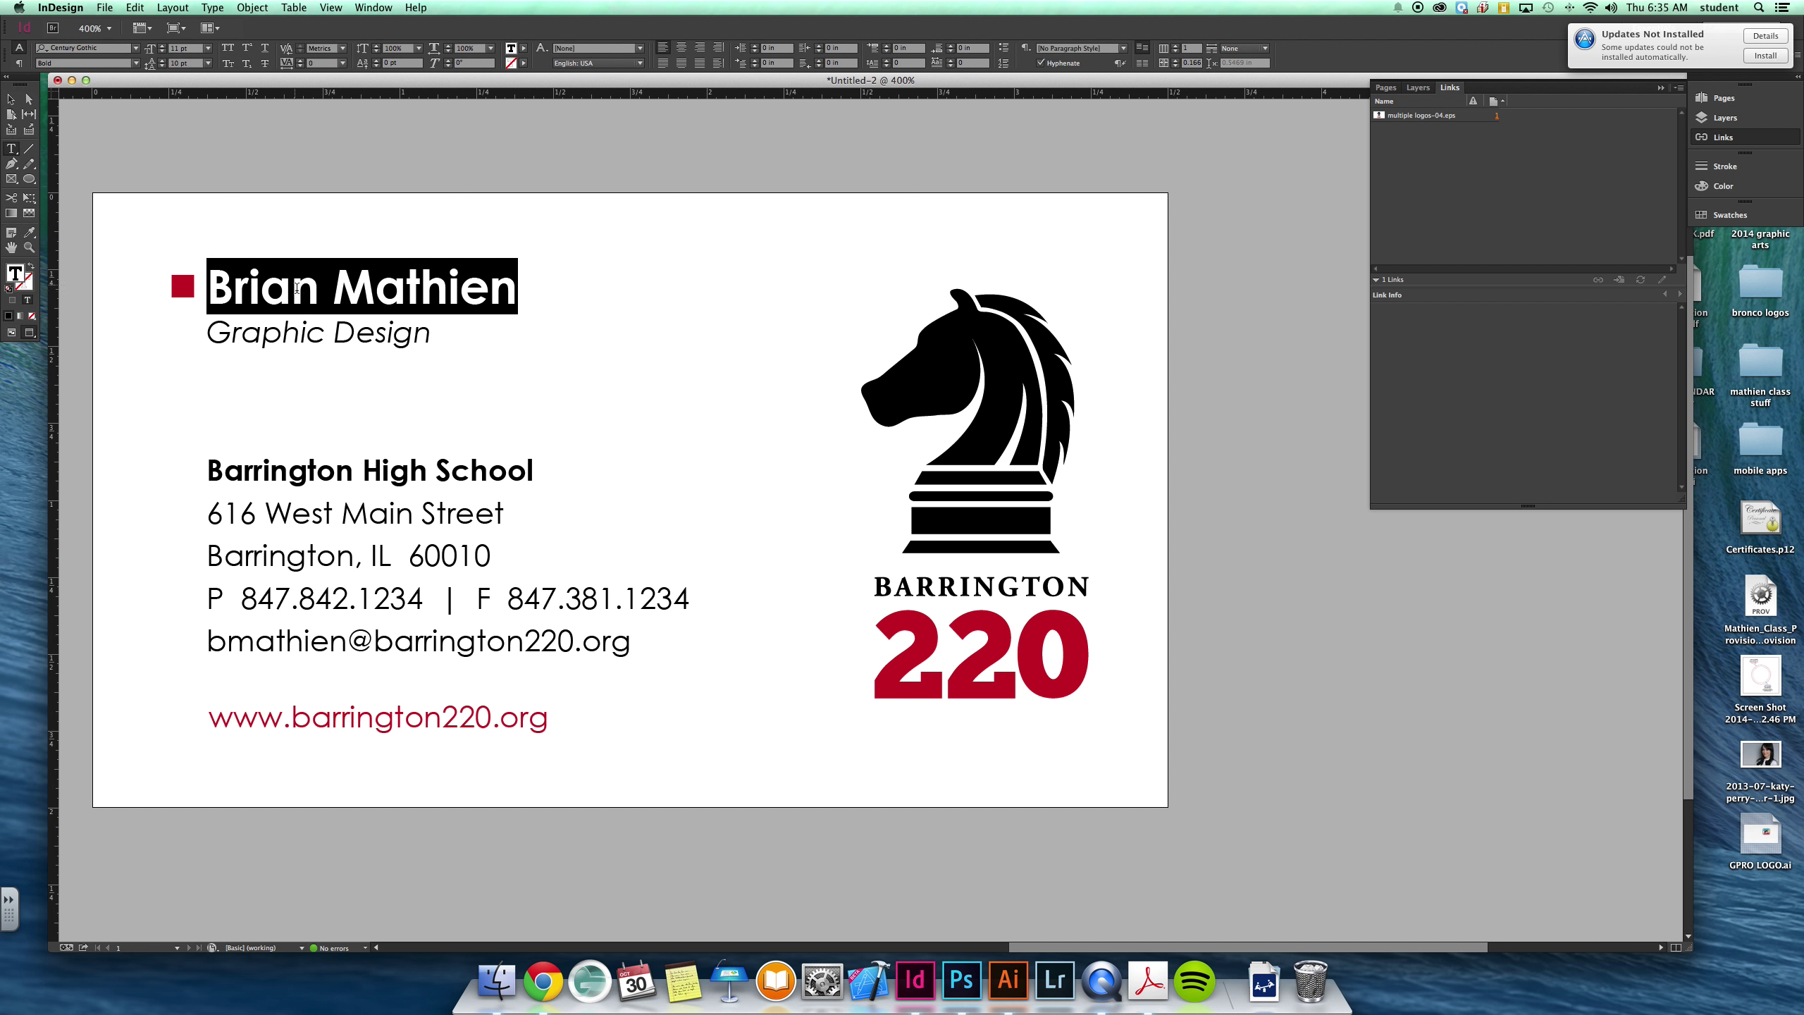
pyautogui.tripleClick(322, 337)
pyautogui.tripleClick(337, 298)
pyautogui.click(382, 559)
pyautogui.click(395, 477)
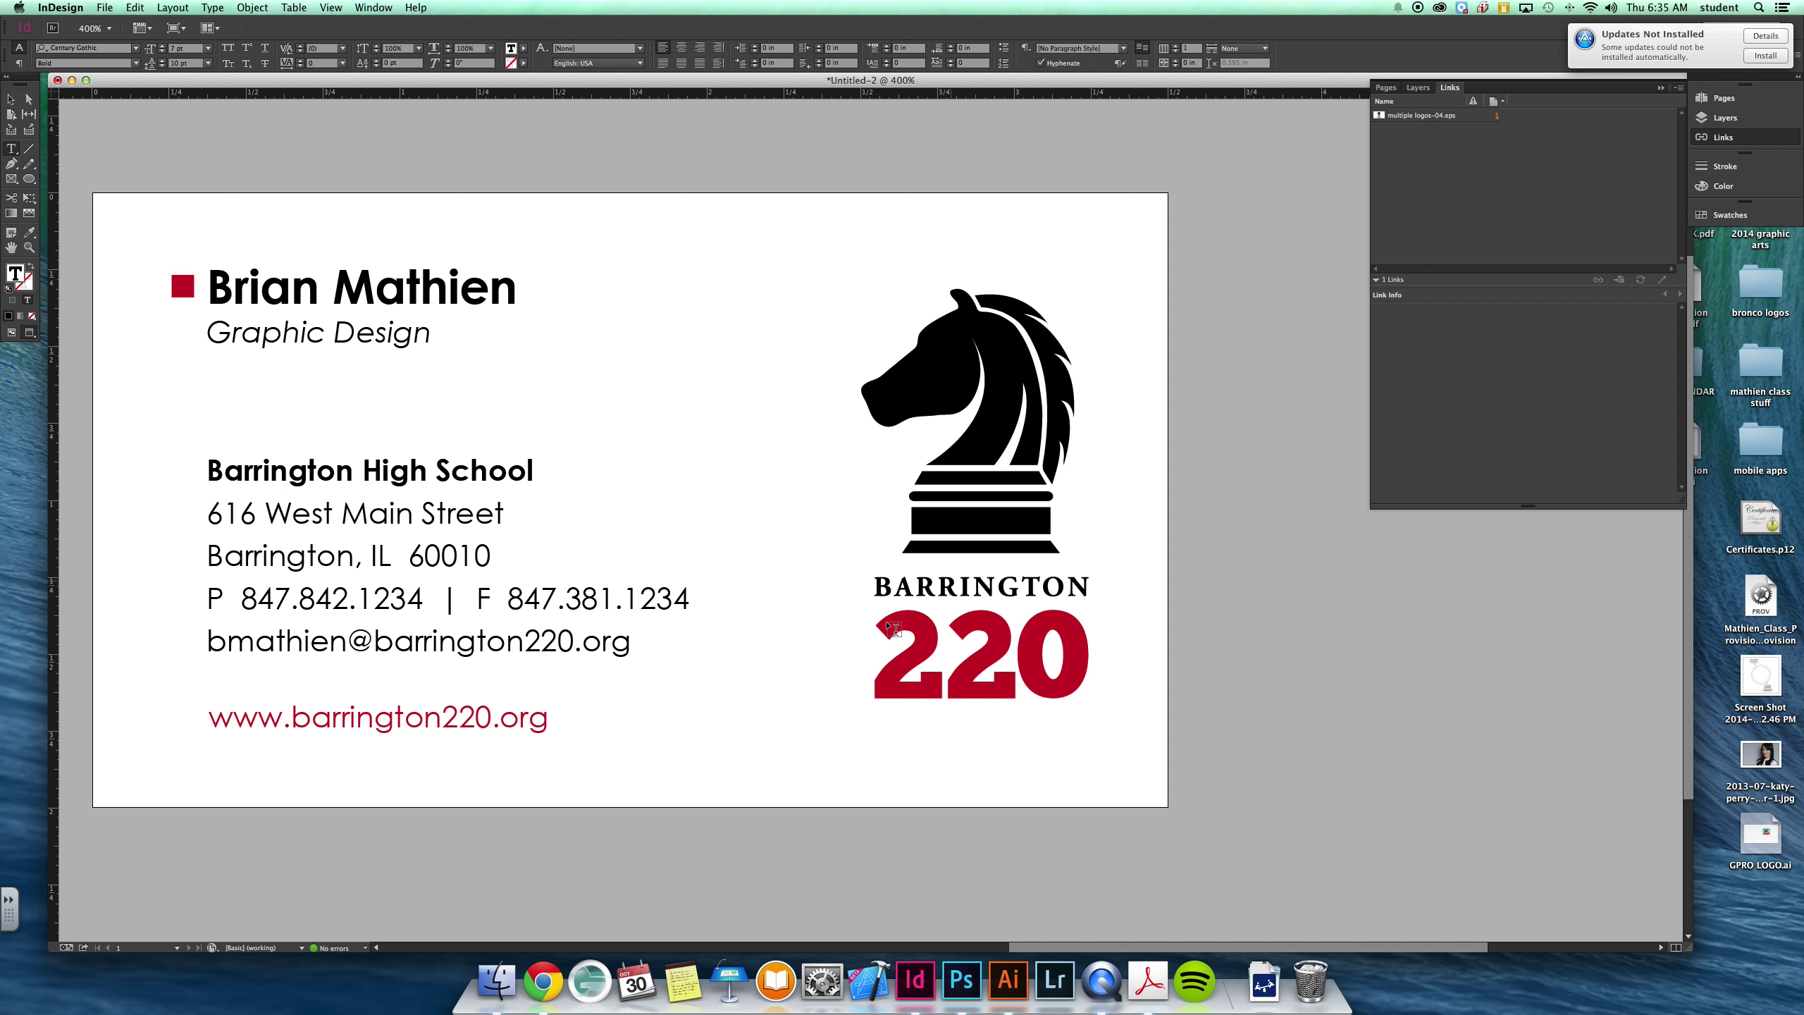
pyautogui.click(11, 332)
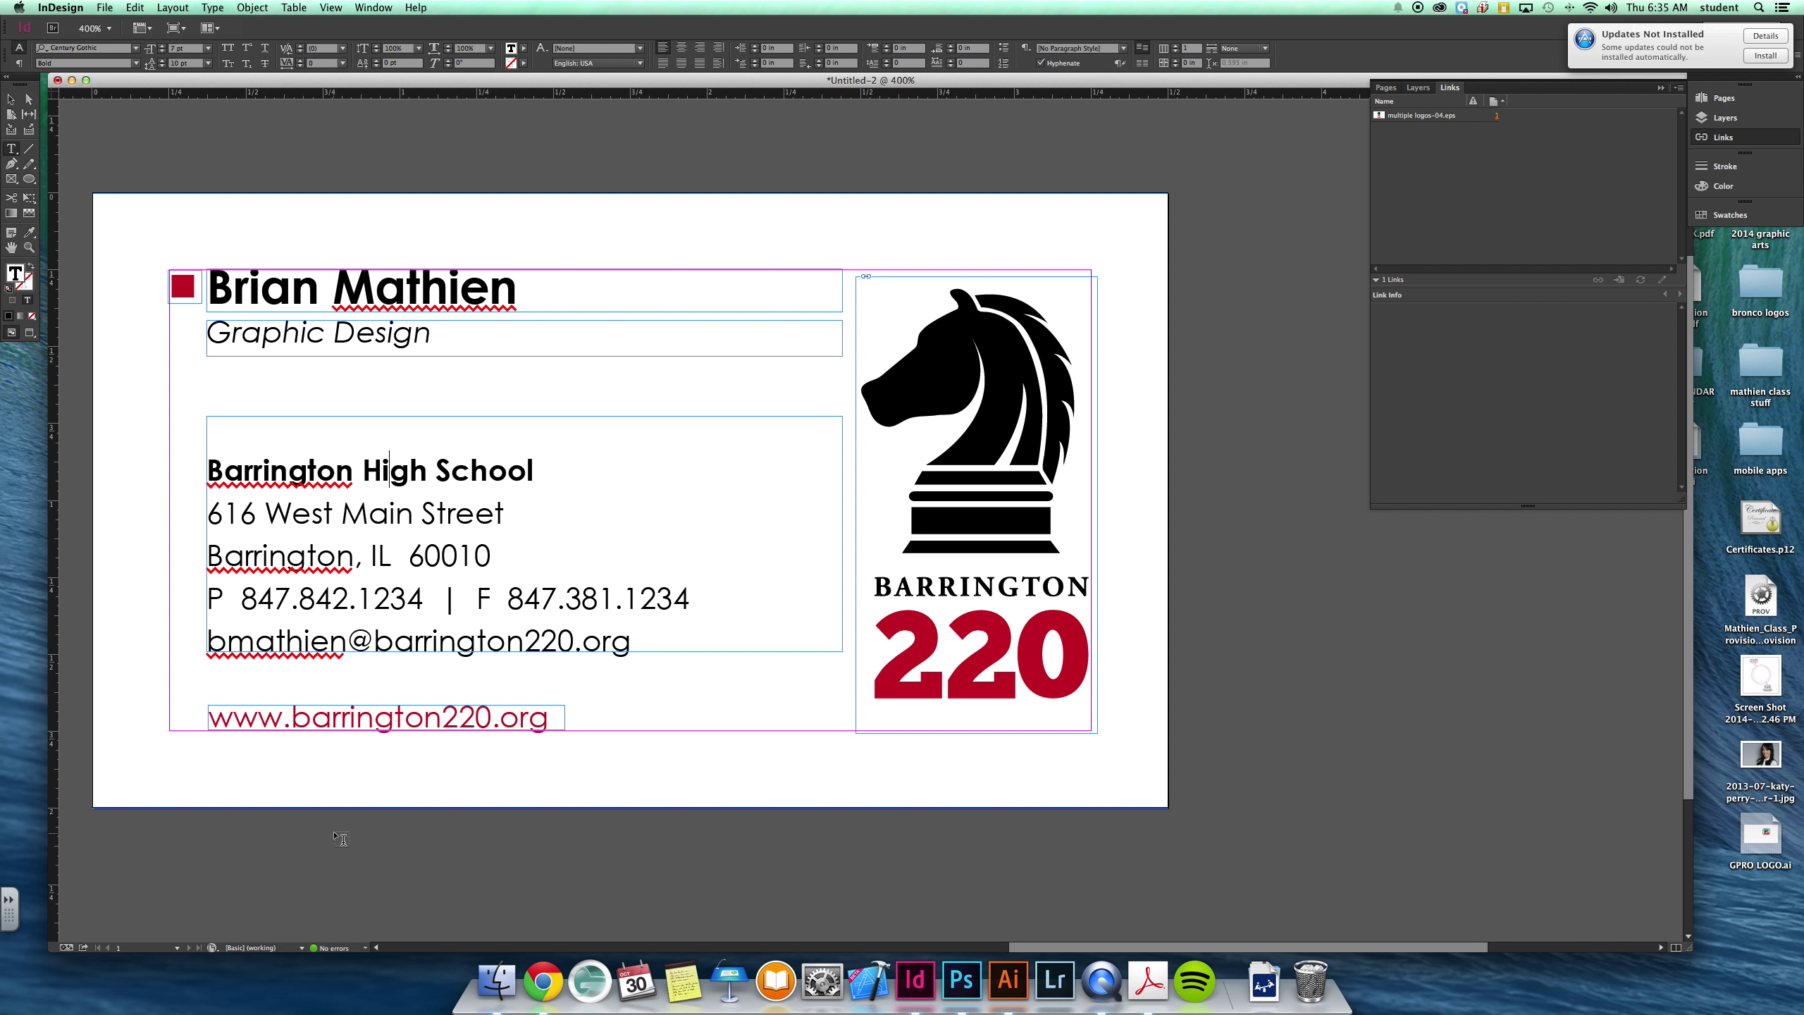
pyautogui.click(104, 7)
# Create a single-sided Letter document with two columns, 0 in gutter and 0.5/0.75 in margins.
pyautogui.moveTo(213, 24)
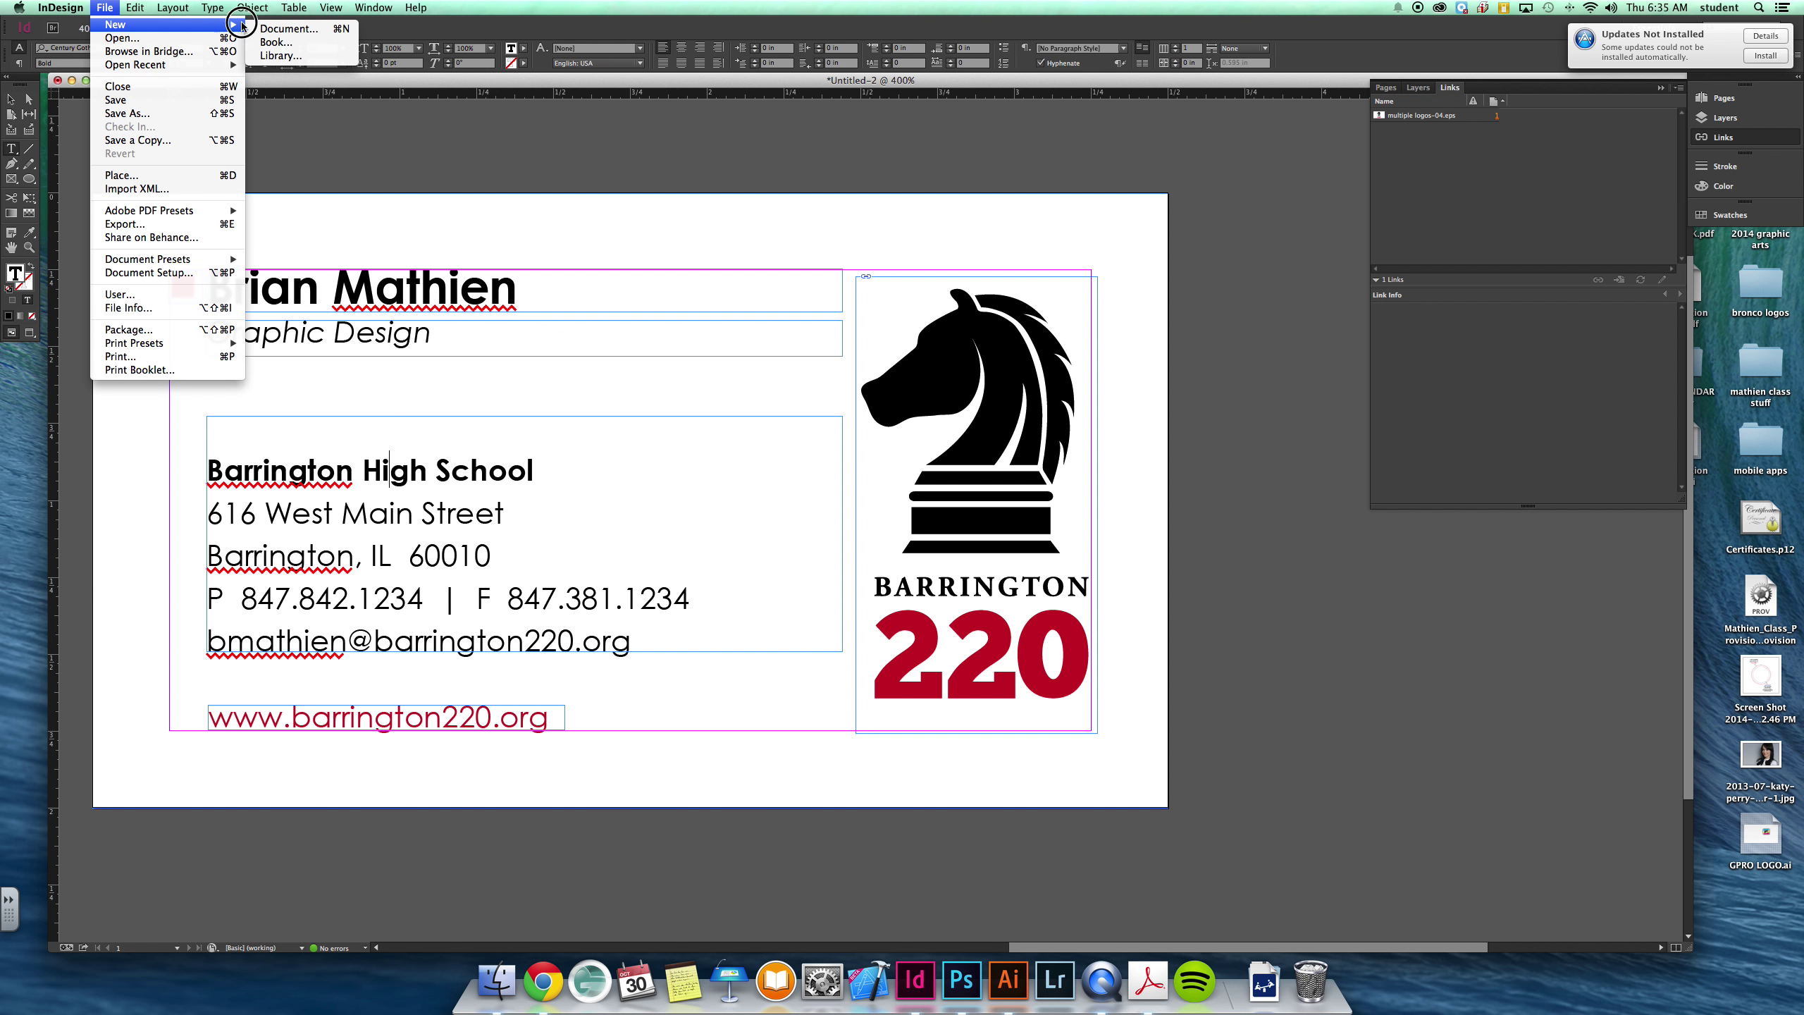
pyautogui.click(289, 28)
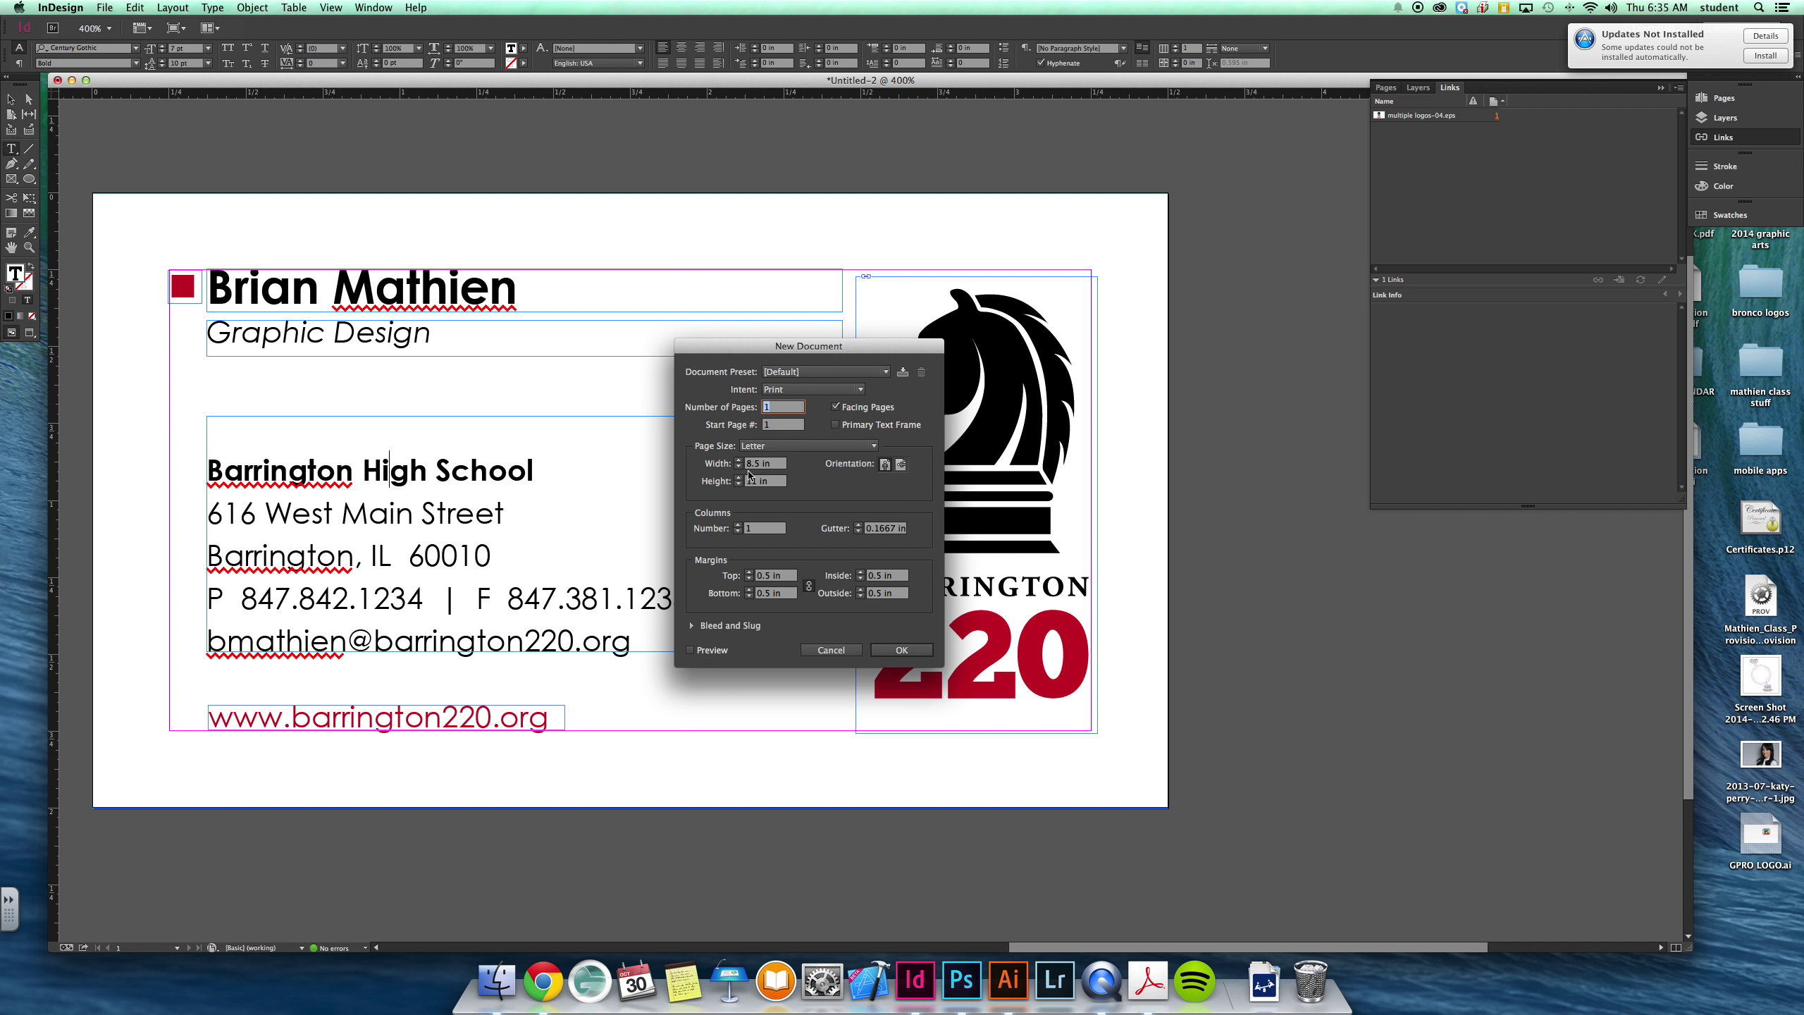
pyautogui.click(809, 586)
pyautogui.click(835, 406)
pyautogui.click(861, 573)
pyautogui.click(861, 573)
pyautogui.click(861, 573)
pyautogui.click(861, 589)
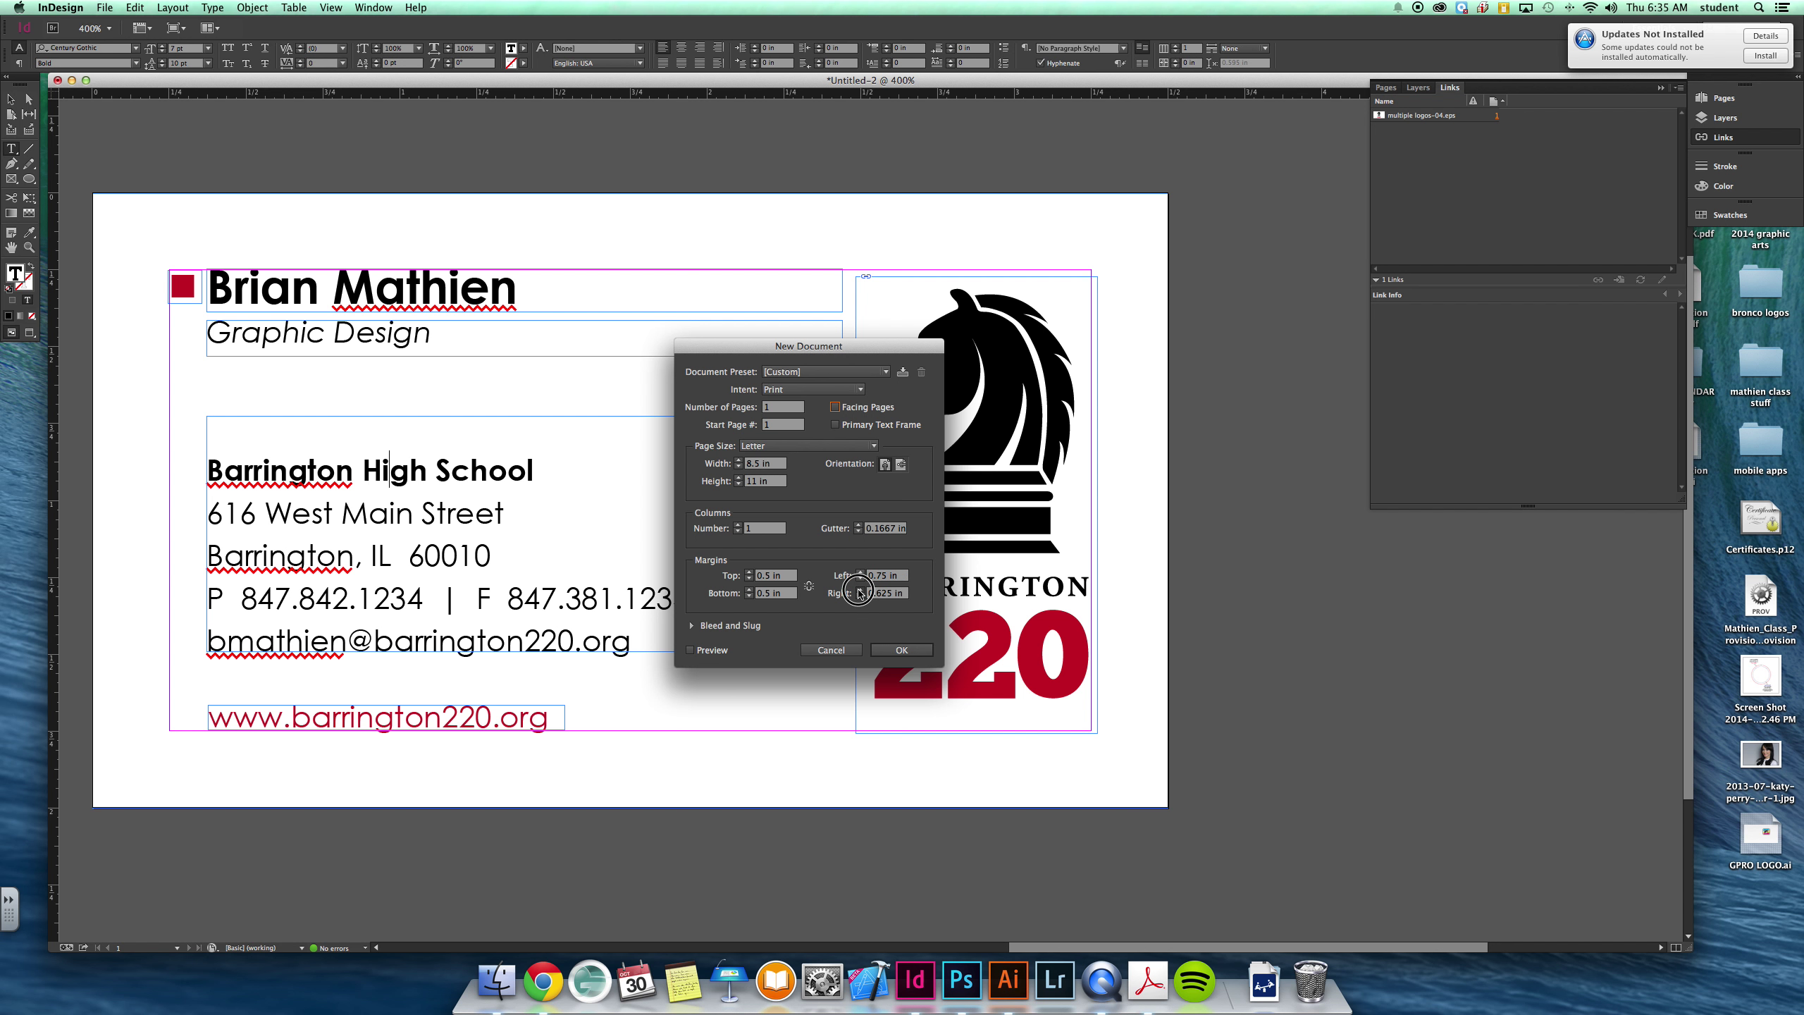
pyautogui.click(860, 590)
pyautogui.click(861, 590)
pyautogui.click(857, 532)
pyautogui.click(857, 532)
pyautogui.click(908, 652)
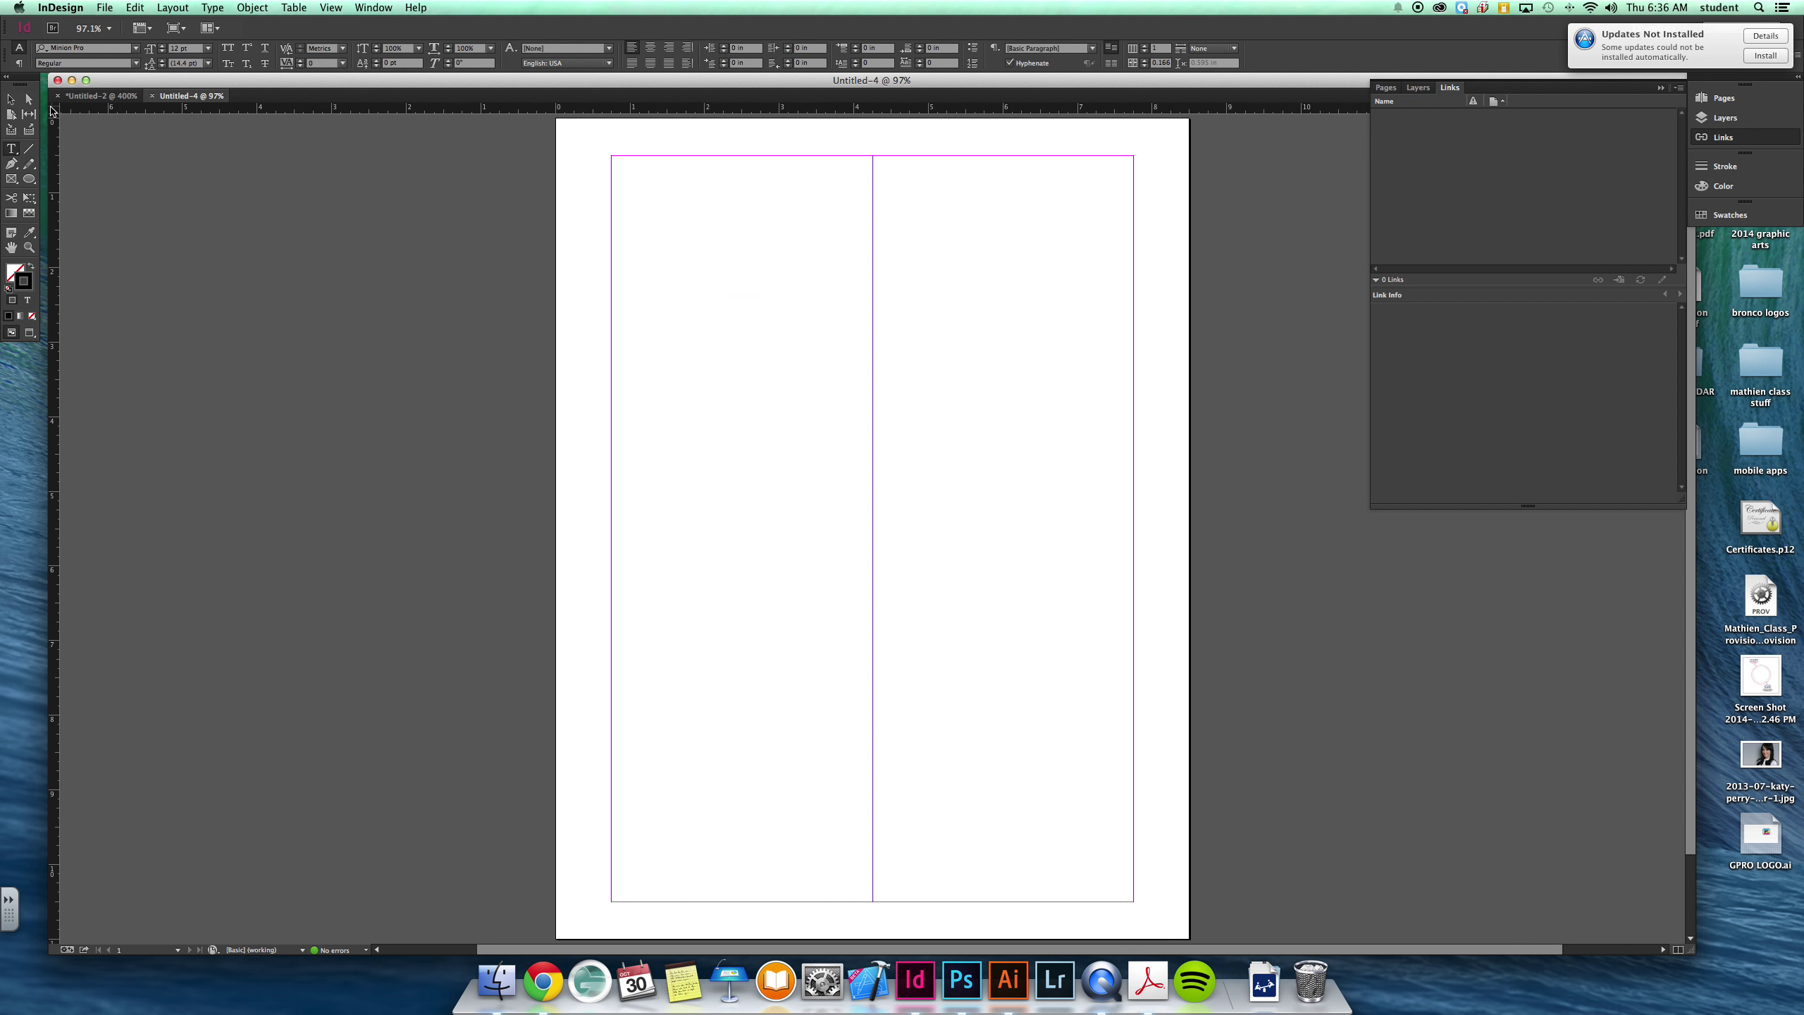
# Move the ruler zero point to the top-left margin corner.
pyautogui.moveTo(53, 113)
pyautogui.mouseDown()
pyautogui.moveTo(314, 133)
pyautogui.moveTo(487, 173)
pyautogui.moveTo(213, 109)
pyautogui.moveTo(50, 104)
pyautogui.mouseUp()
pyautogui.moveTo(56, 125); pyautogui.dragTo(611, 153)
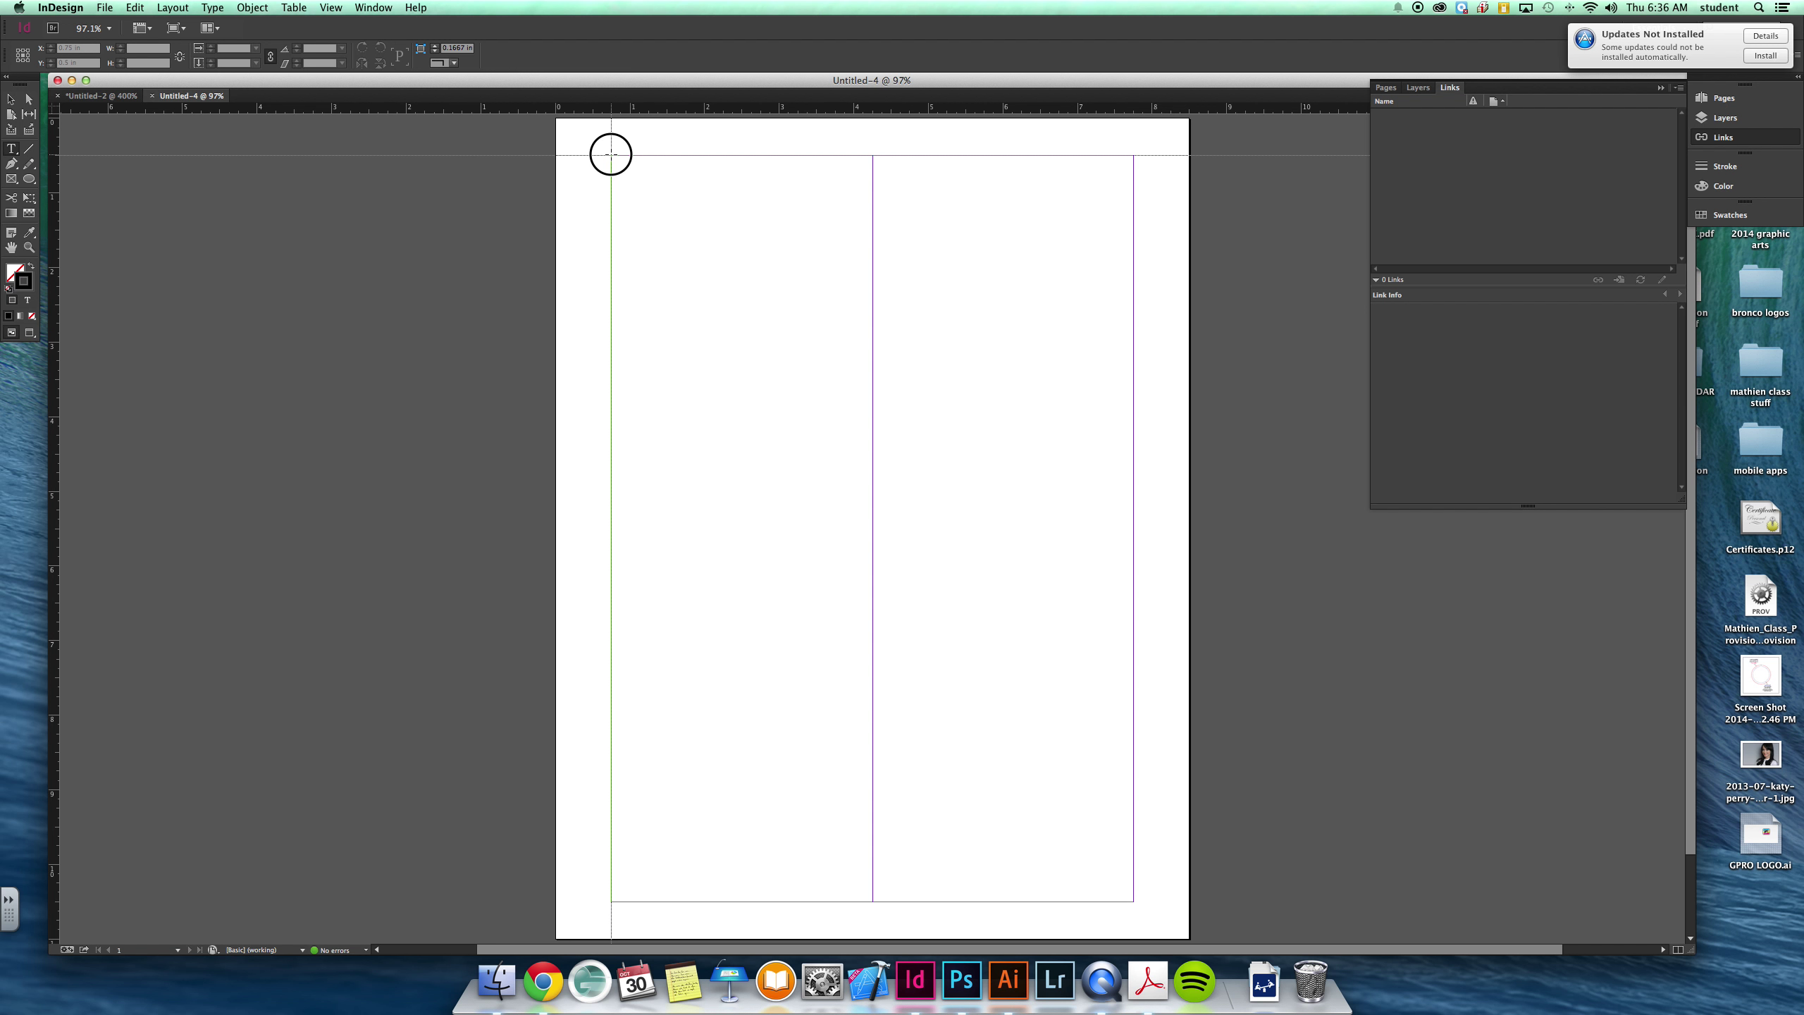
pyautogui.moveTo(612, 154); pyautogui.dragTo(611, 153)
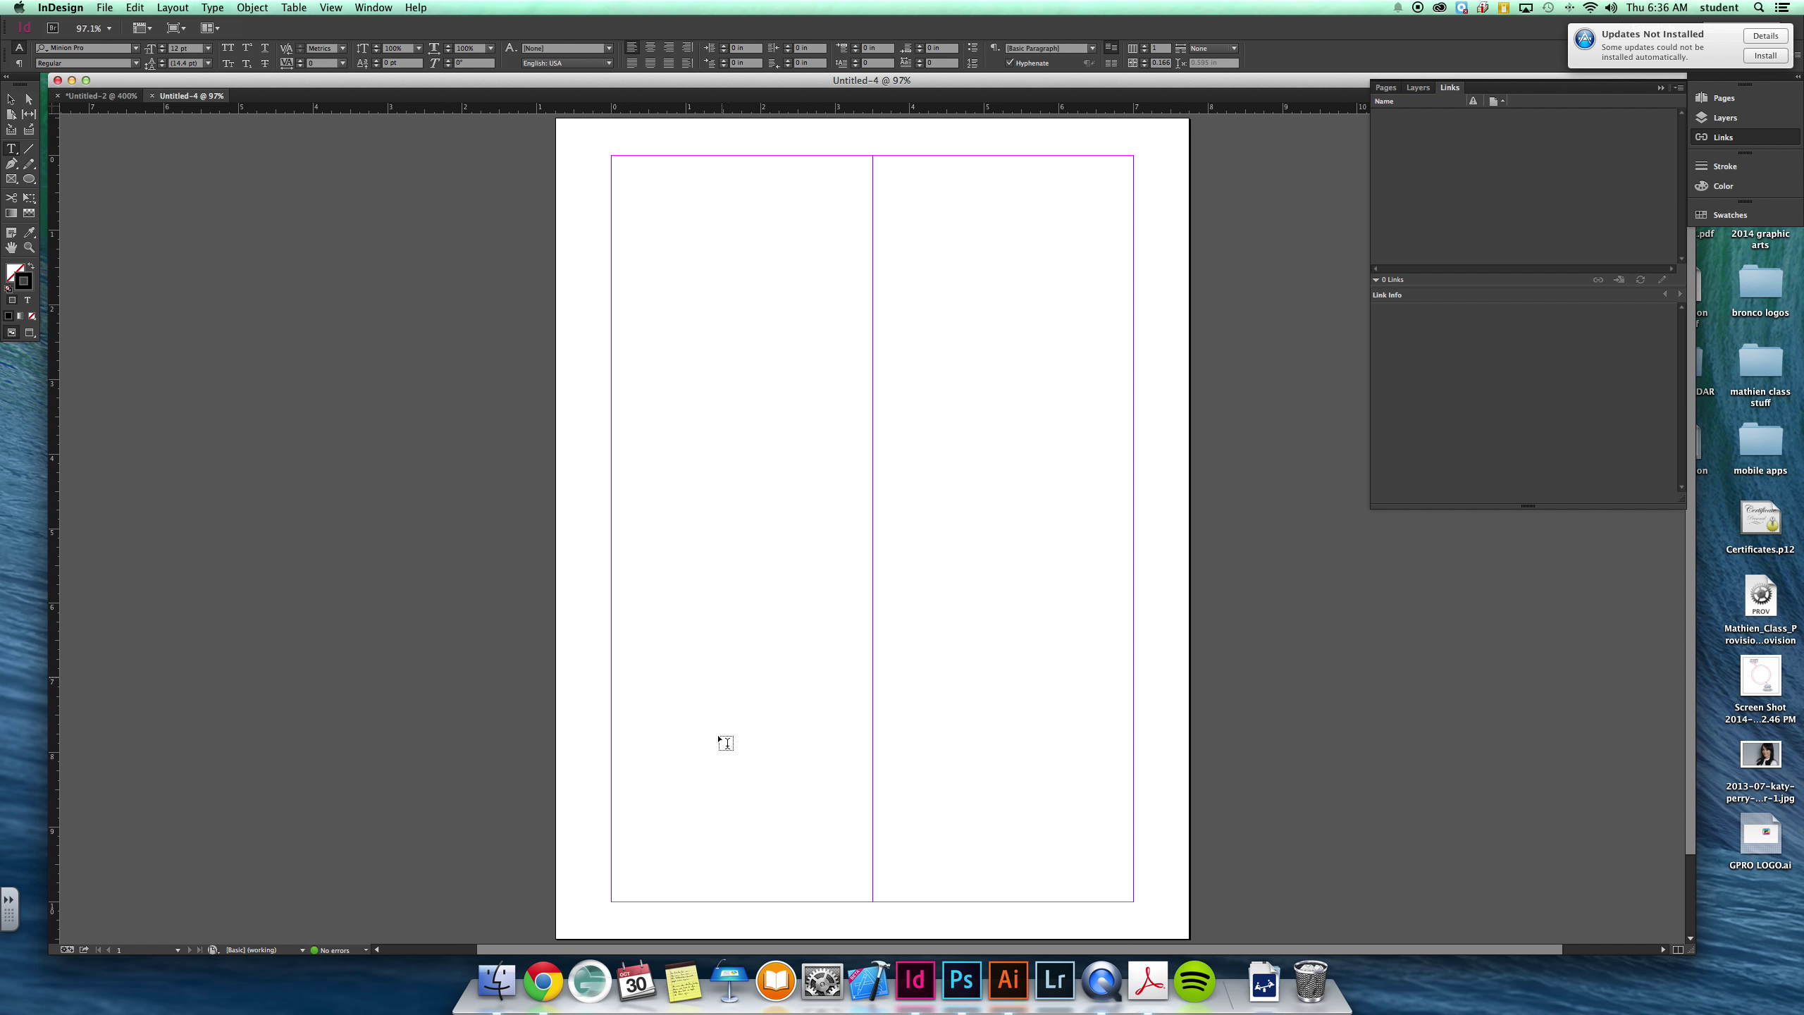
# Drag horizontal guides from the top ruler to divide the columns into five rows.
pyautogui.moveTo(798, 114); pyautogui.dragTo(821, 260)
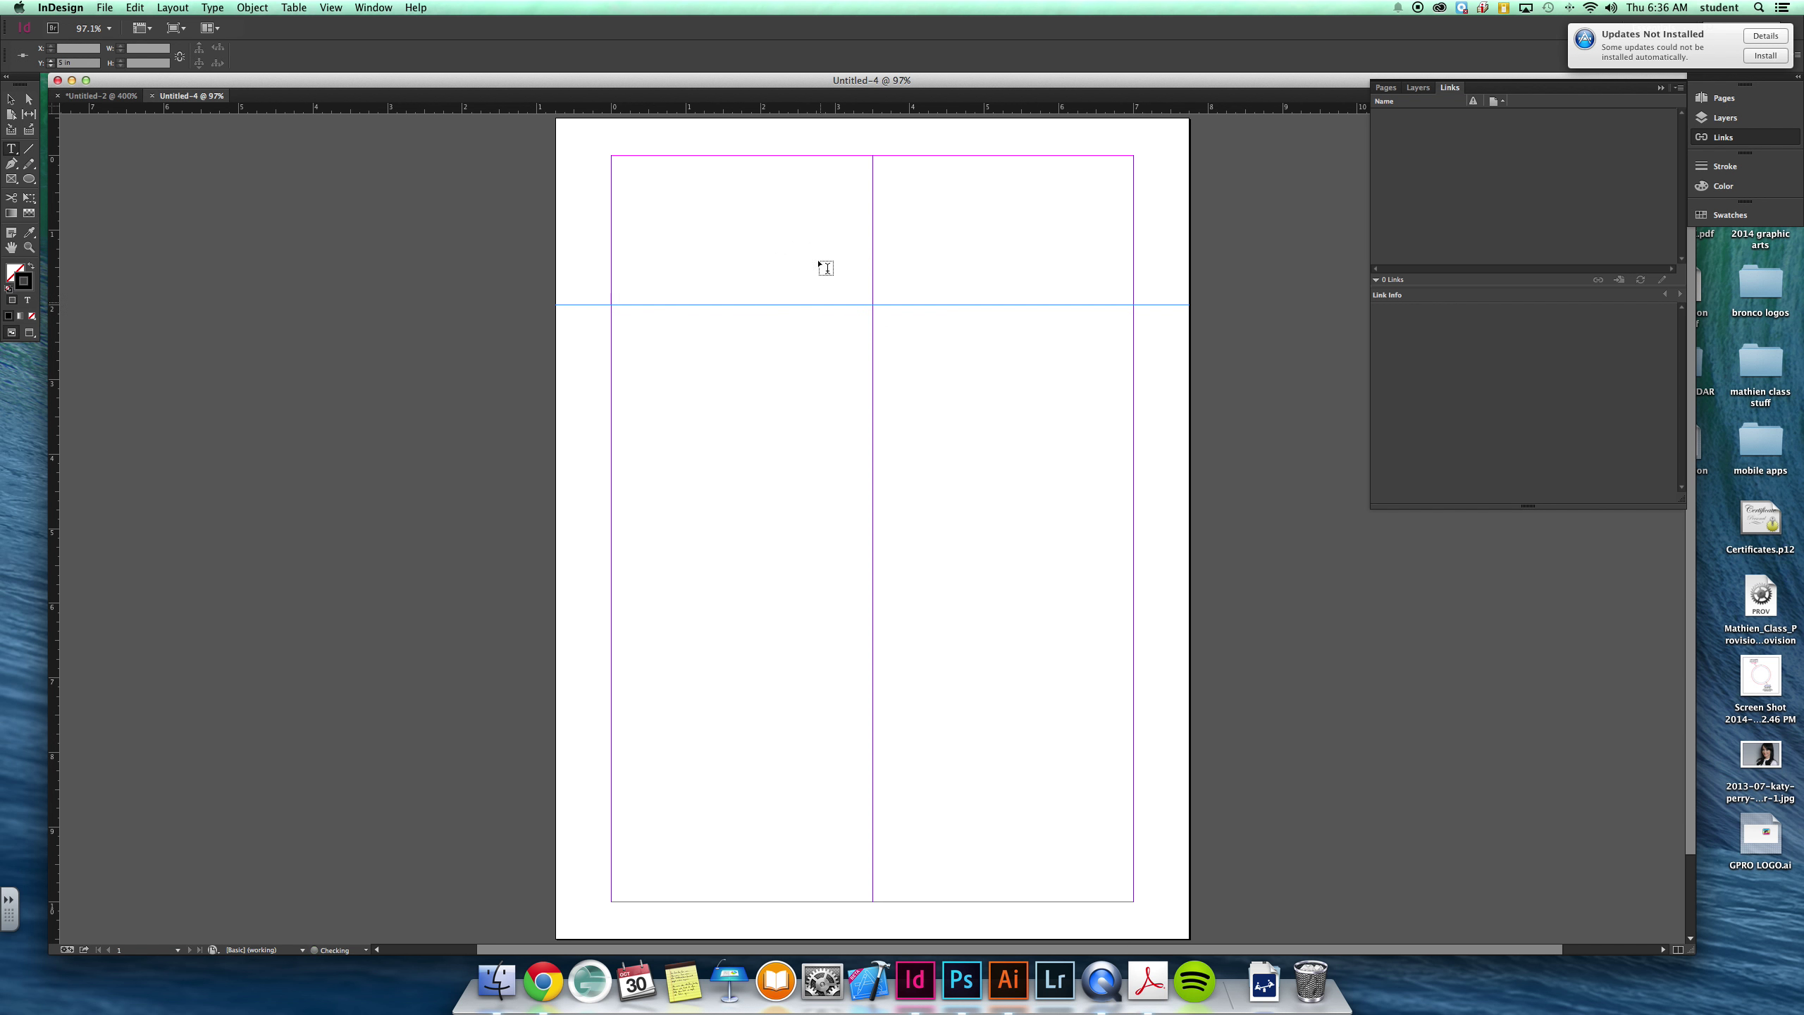
pyautogui.moveTo(760, 108); pyautogui.dragTo(744, 604)
pyautogui.moveTo(709, 109); pyautogui.dragTo(750, 752)
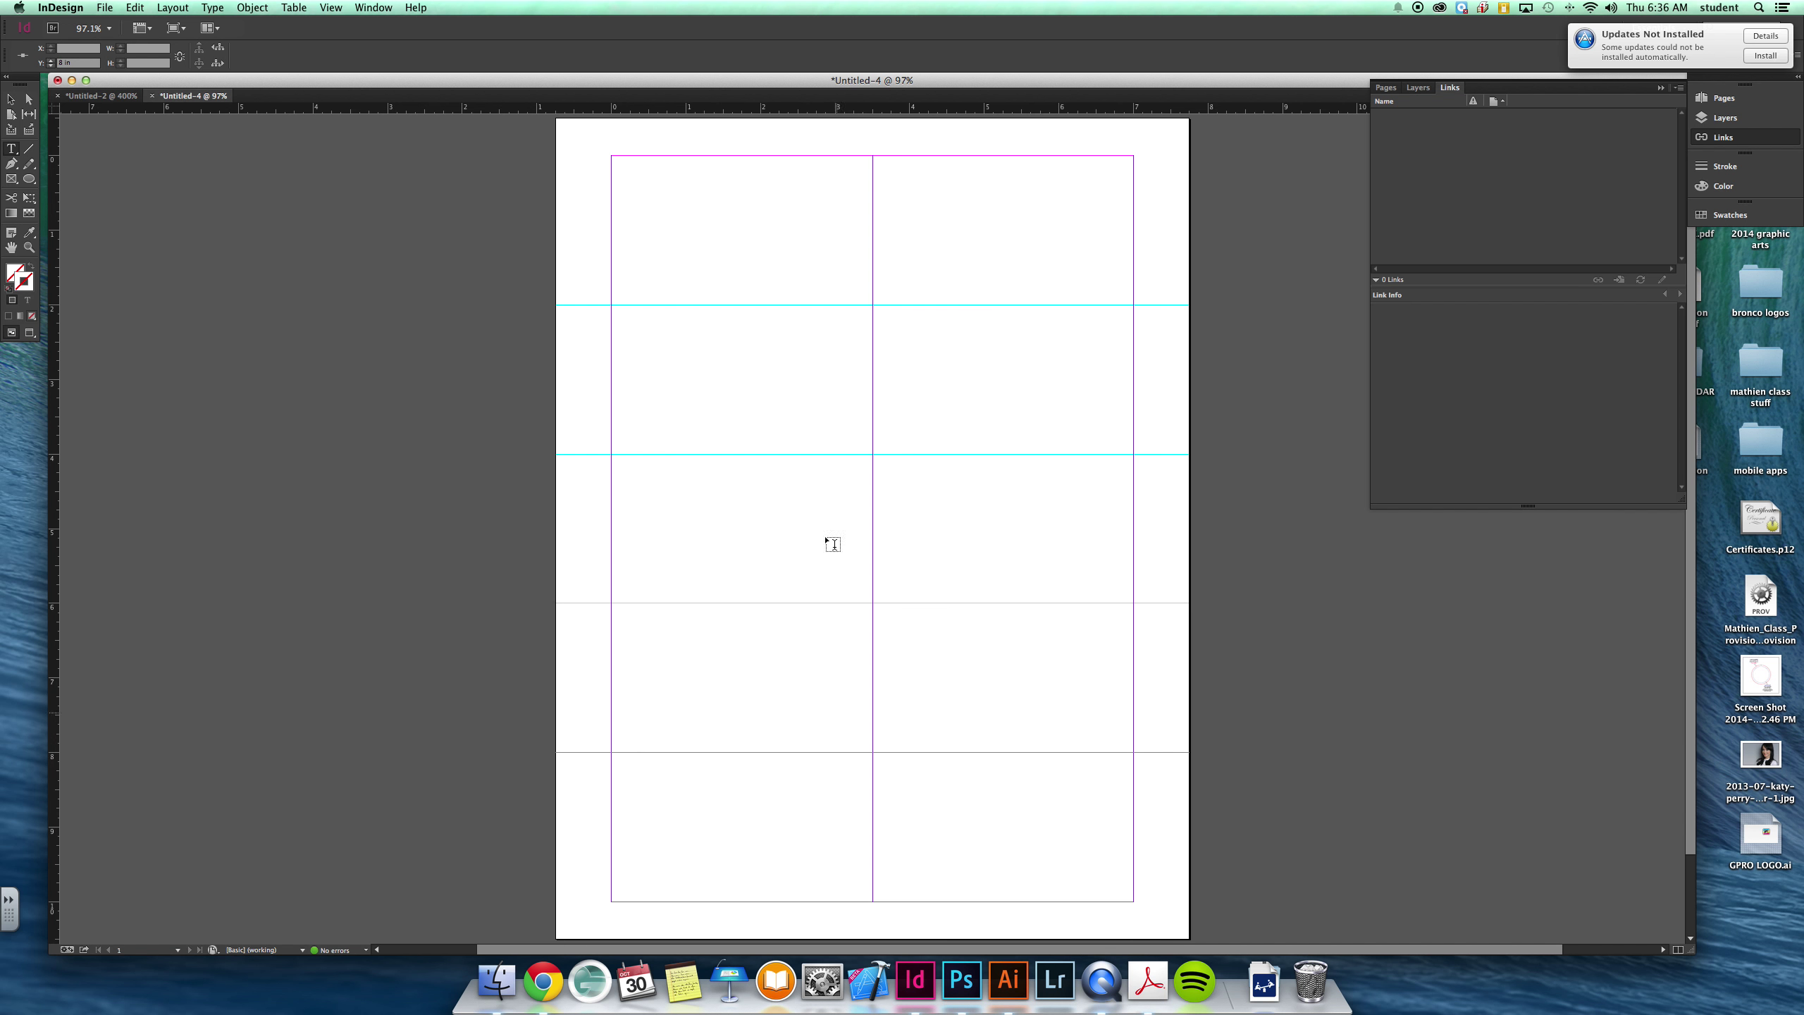
pyautogui.scroll(3, 134, 523)
pyautogui.hscroll(-4, 135, 524)
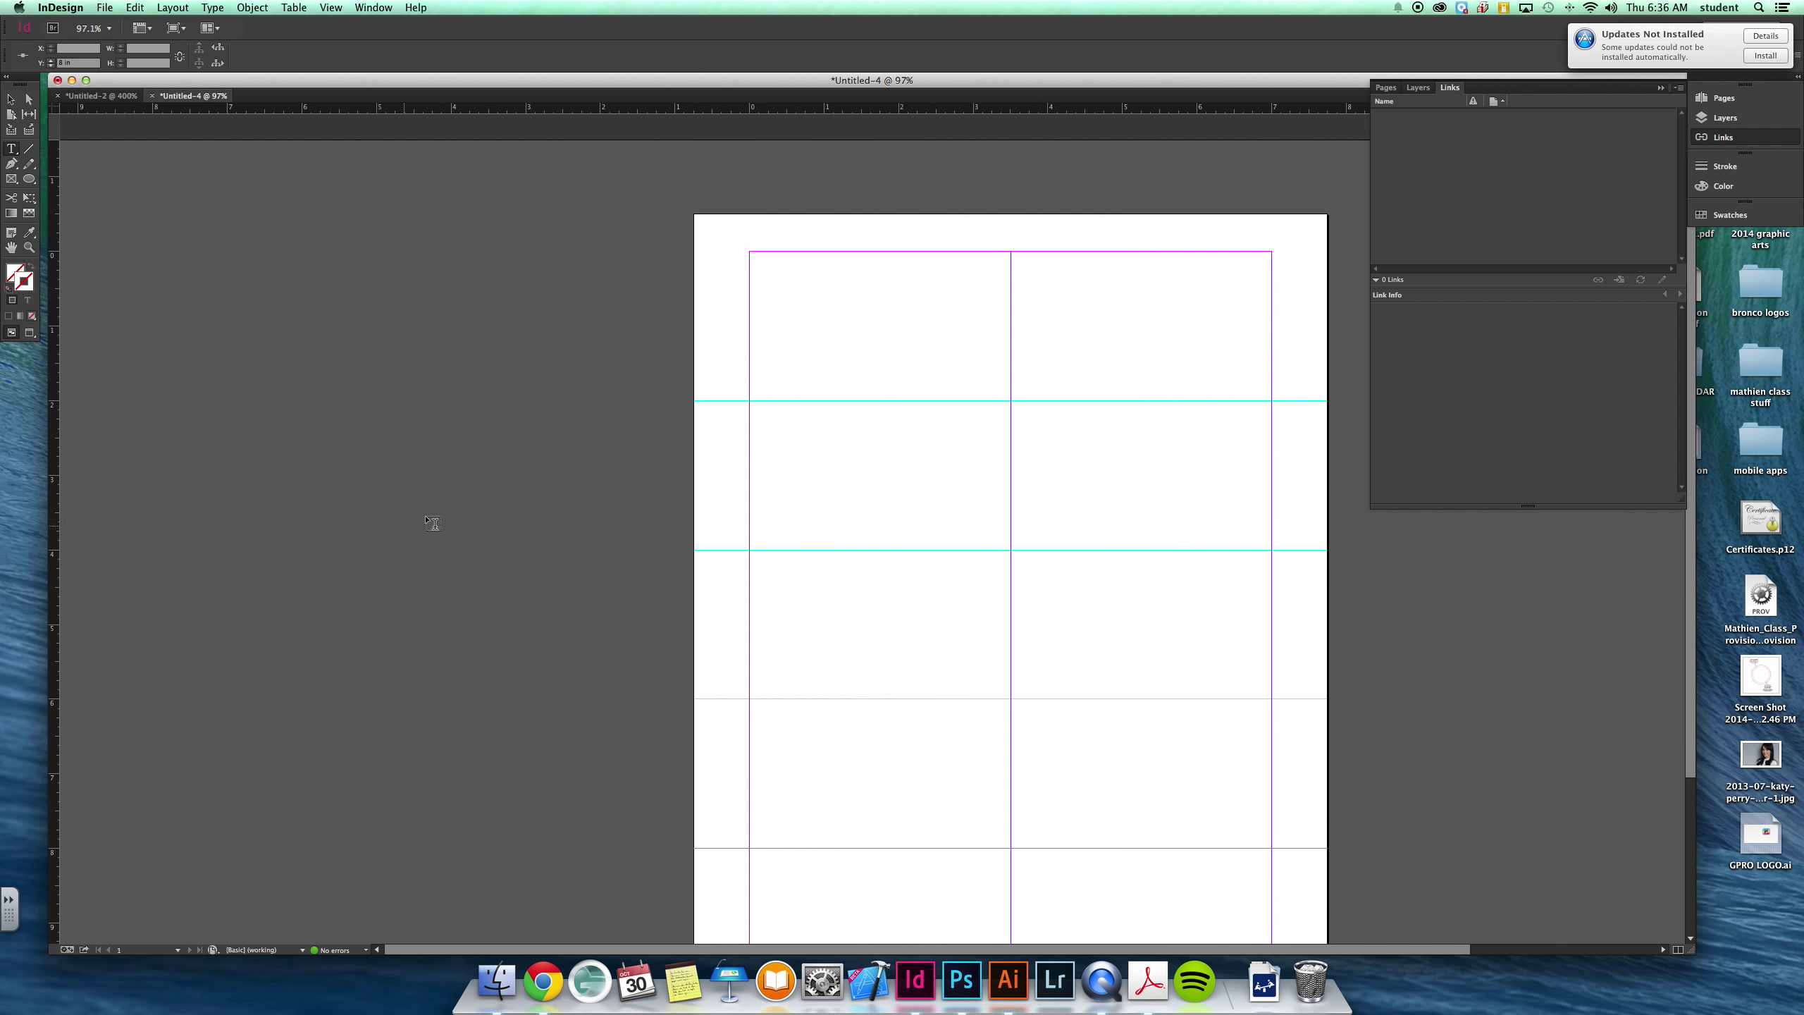
pyautogui.scroll(-2, 1013, 478)
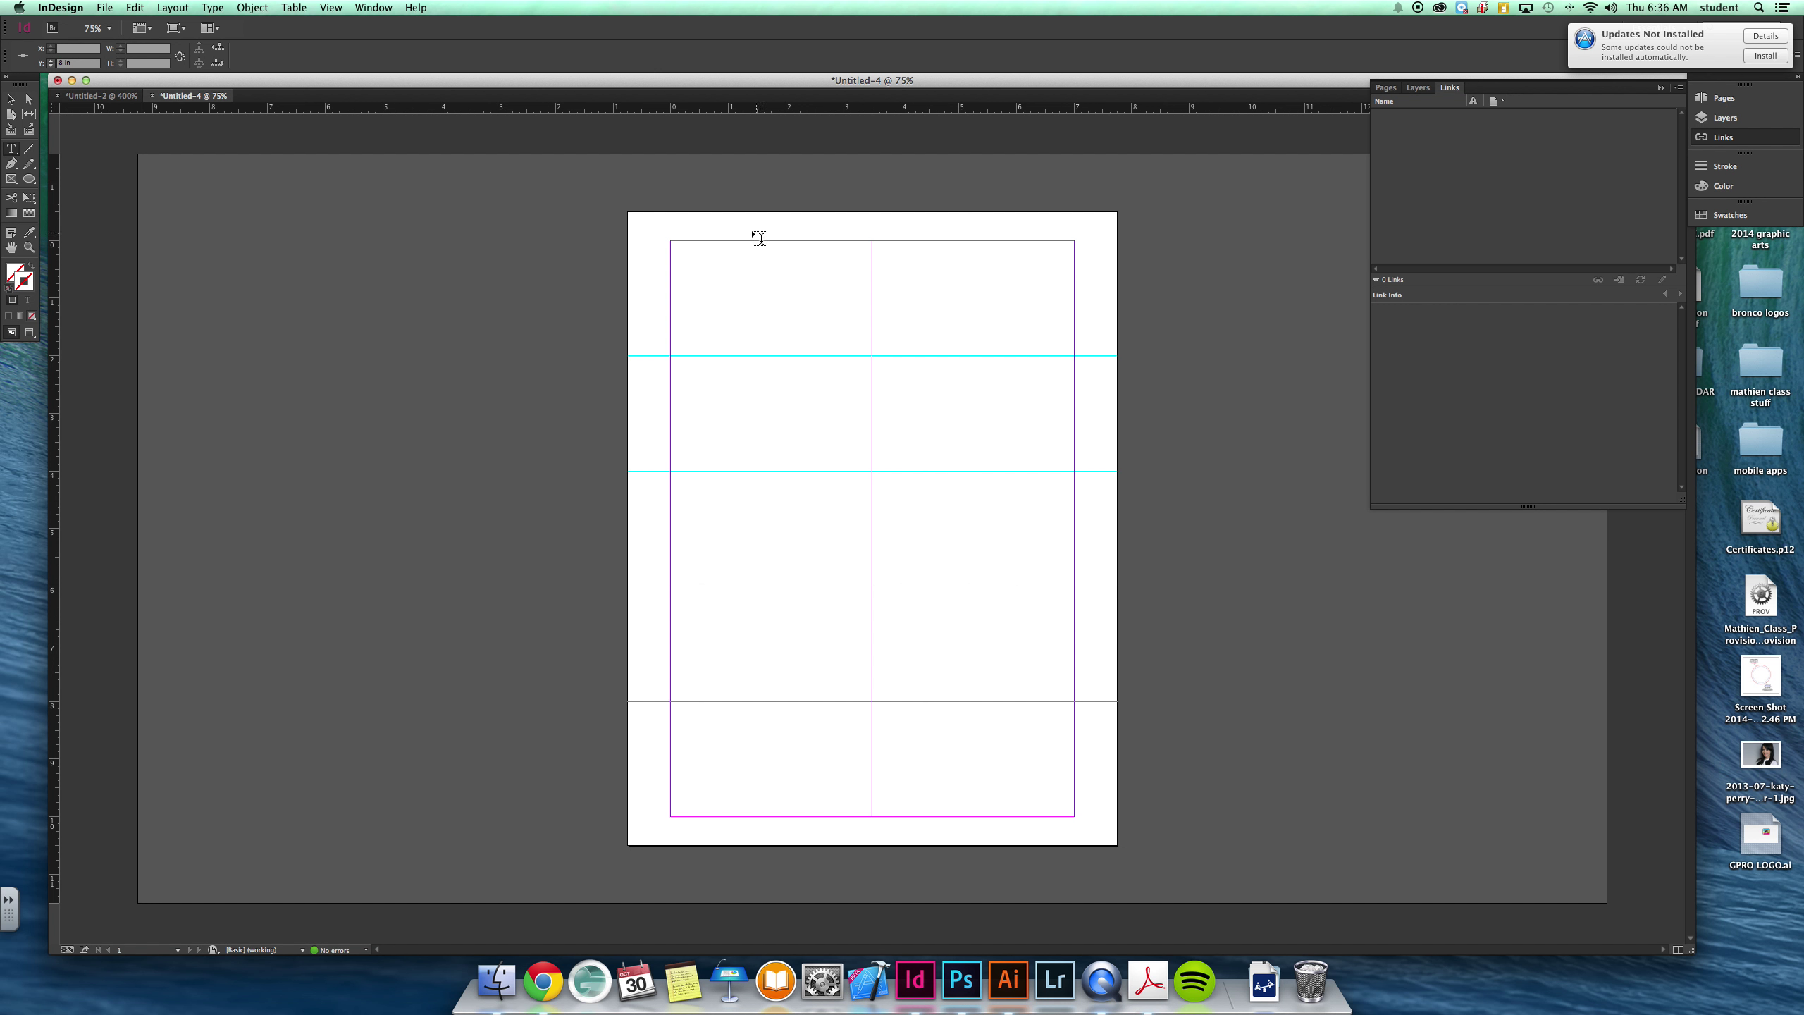
pyautogui.press('super+equal')
pyautogui.press('super+minus')
pyautogui.click(11, 99)
# Place multiple logos-04.eps in a frame drawn in the top-left card cell.
pyautogui.click(104, 7)
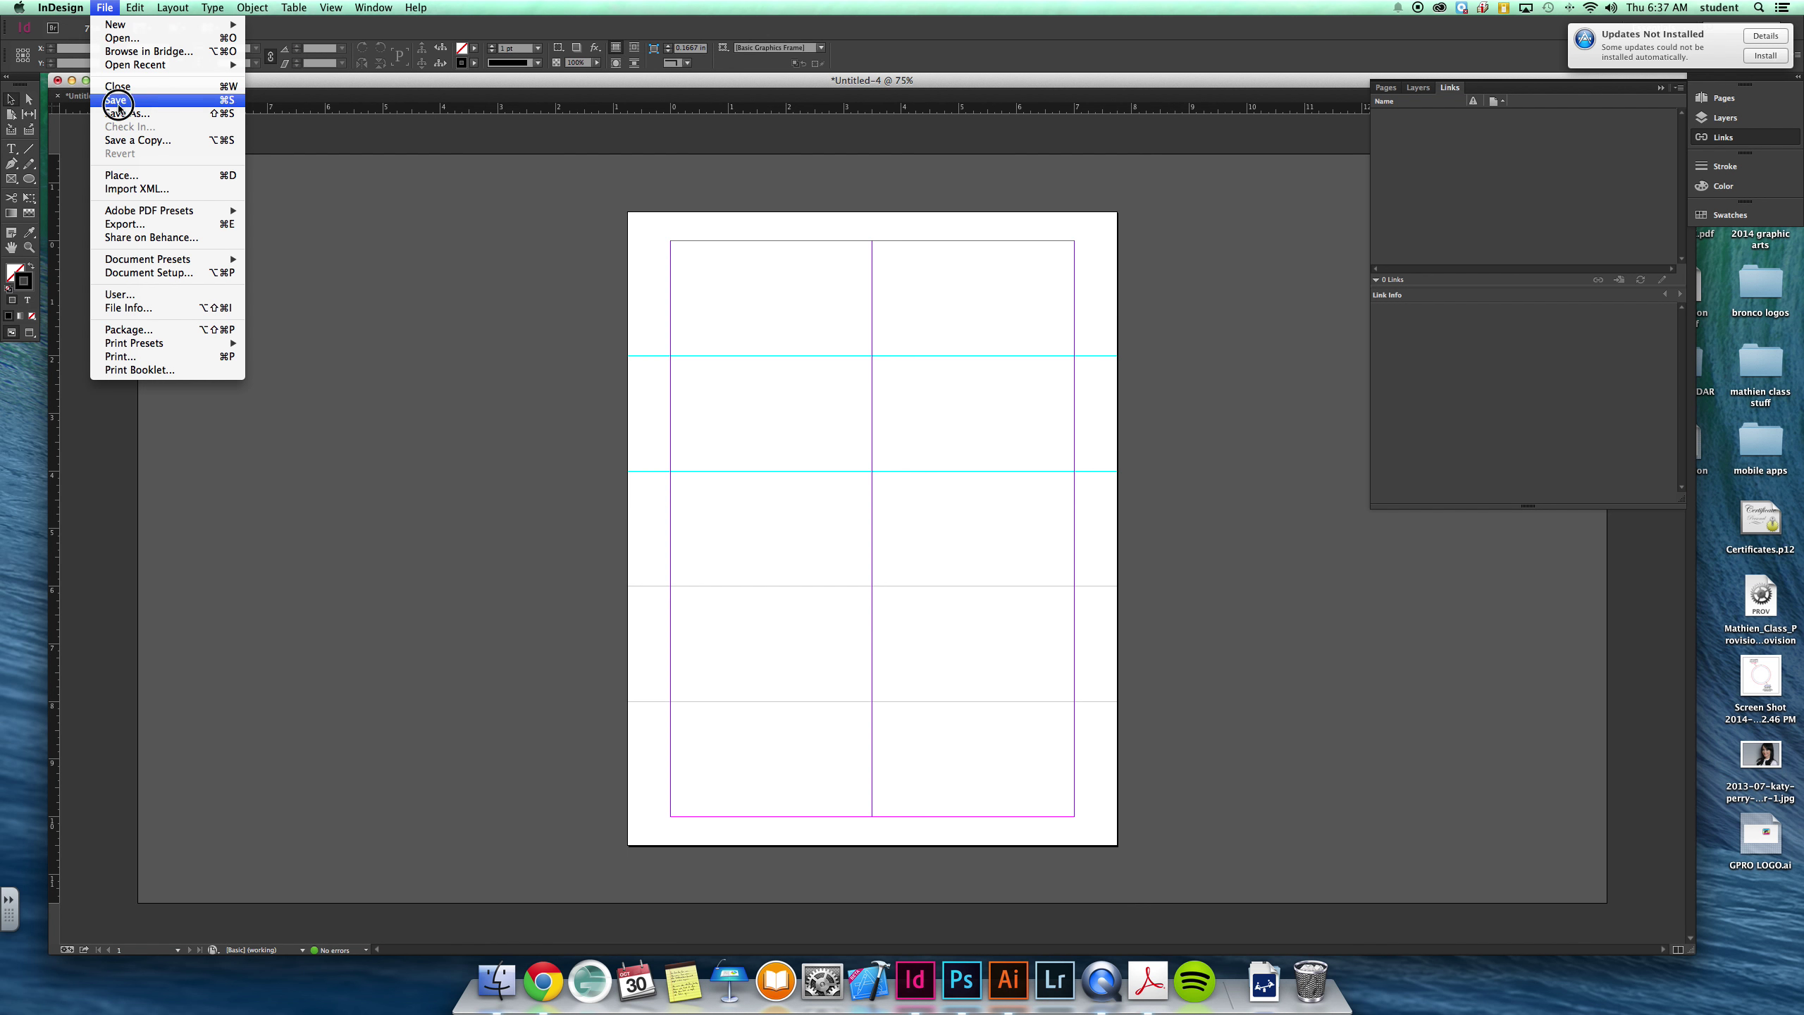
pyautogui.click(120, 170)
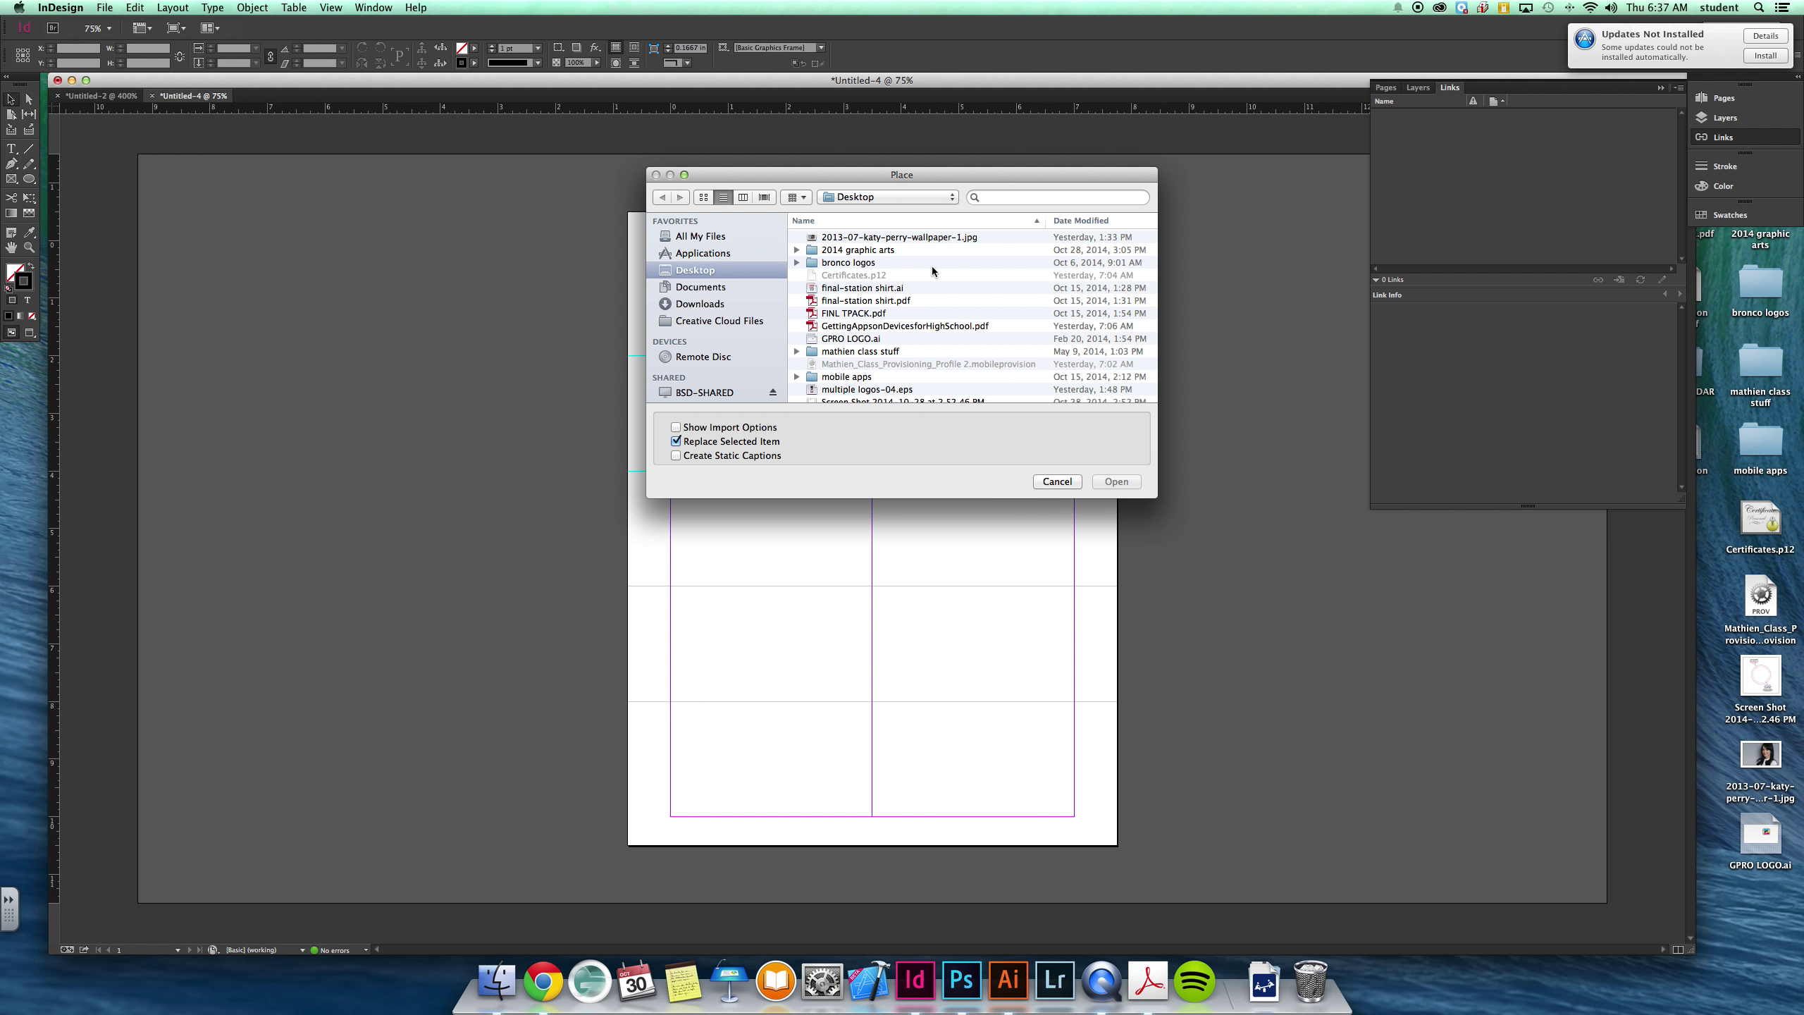
pyautogui.click(866, 340)
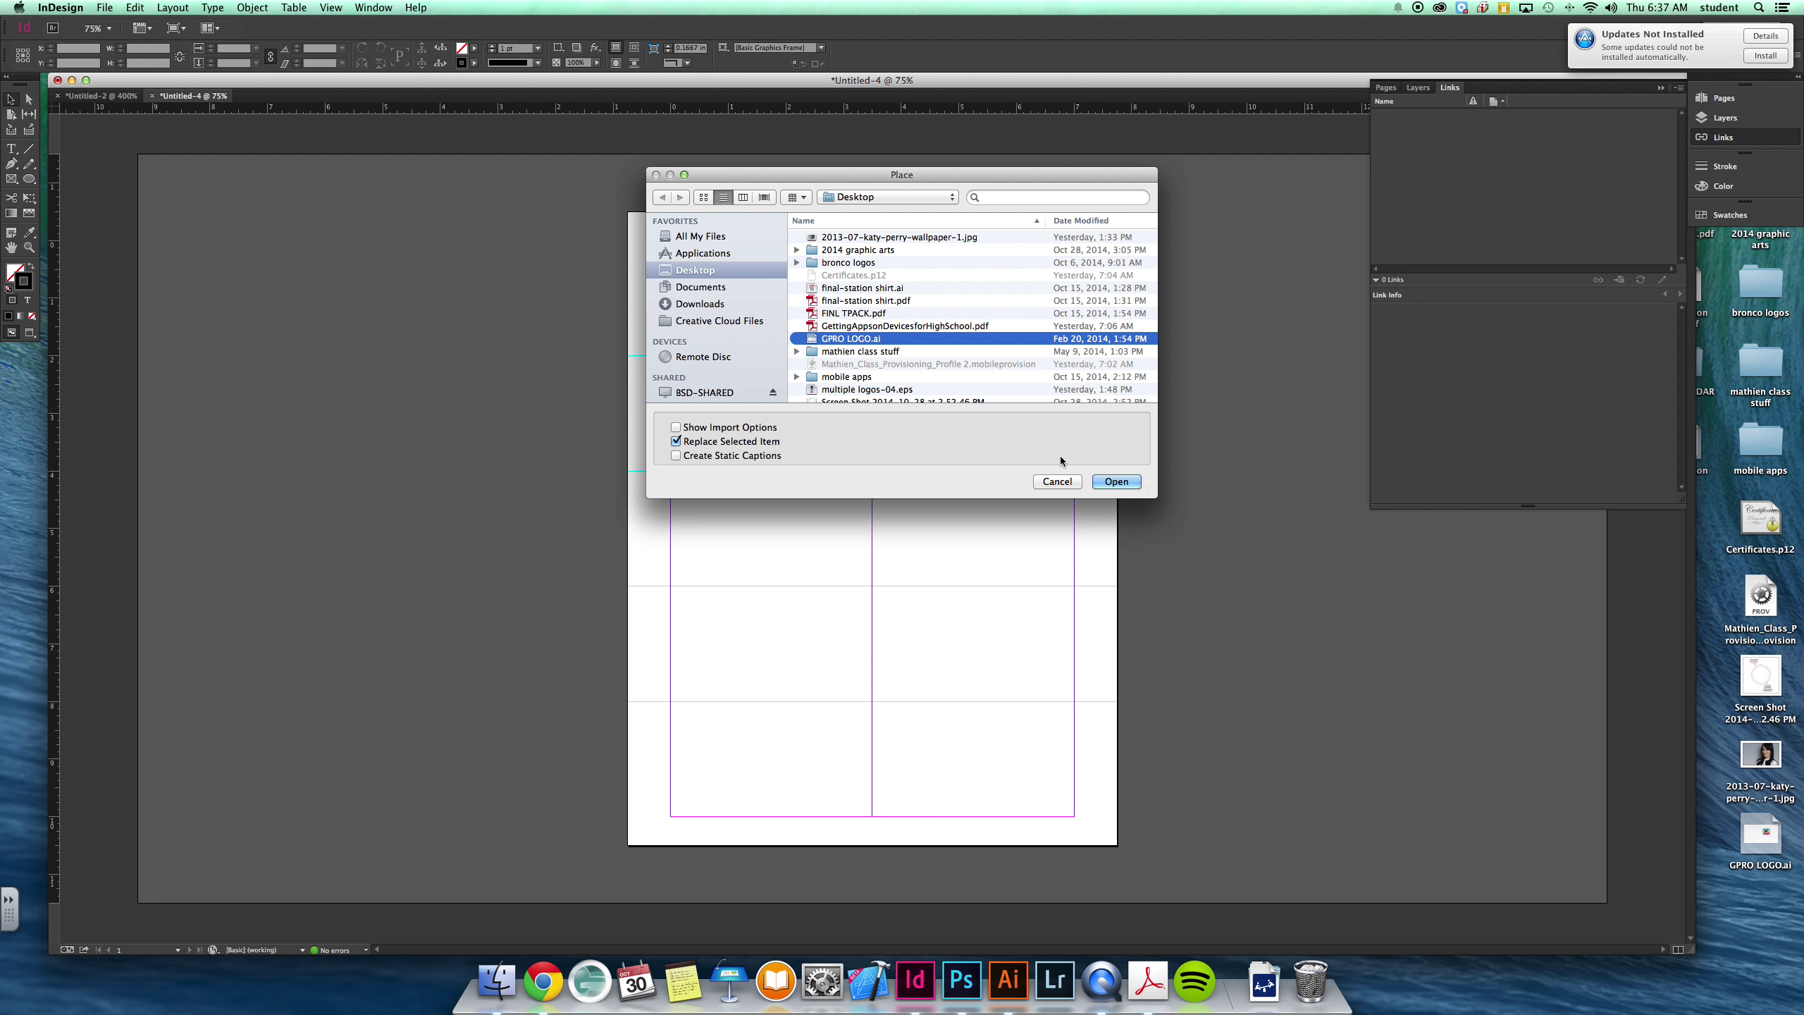
pyautogui.scroll(-1, 874, 356)
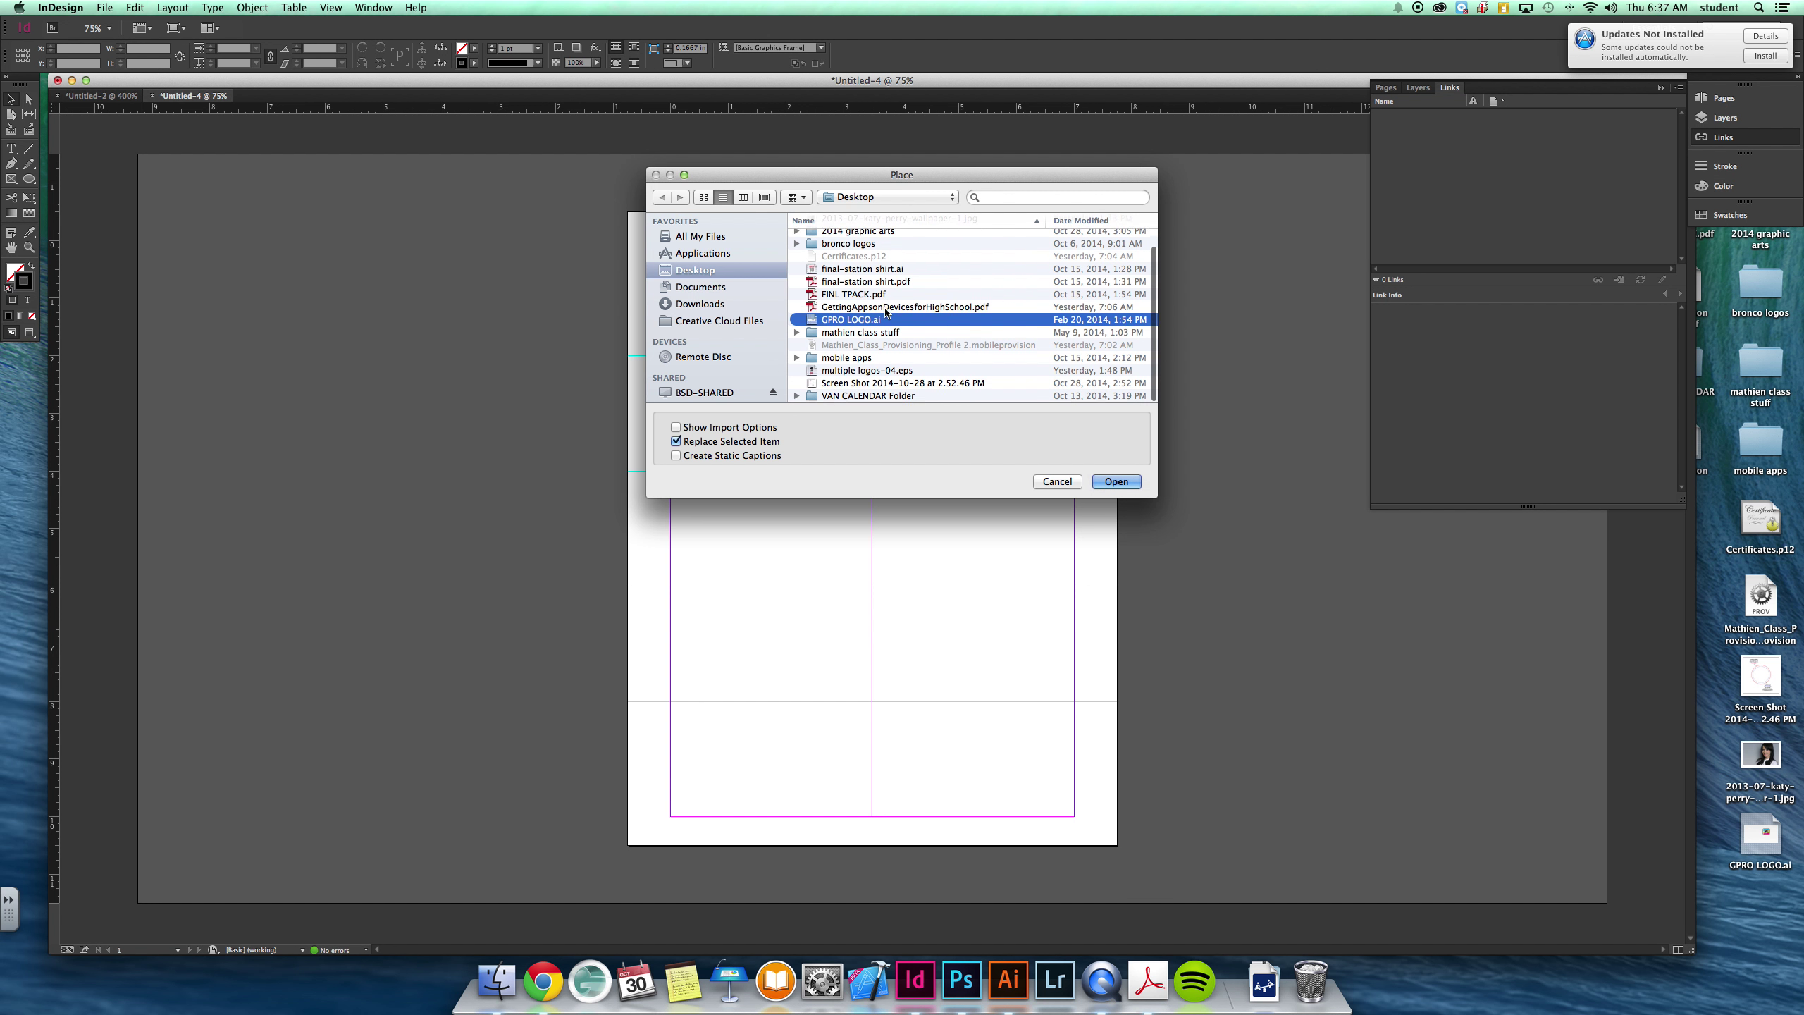
pyautogui.click(869, 370)
pyautogui.click(1116, 481)
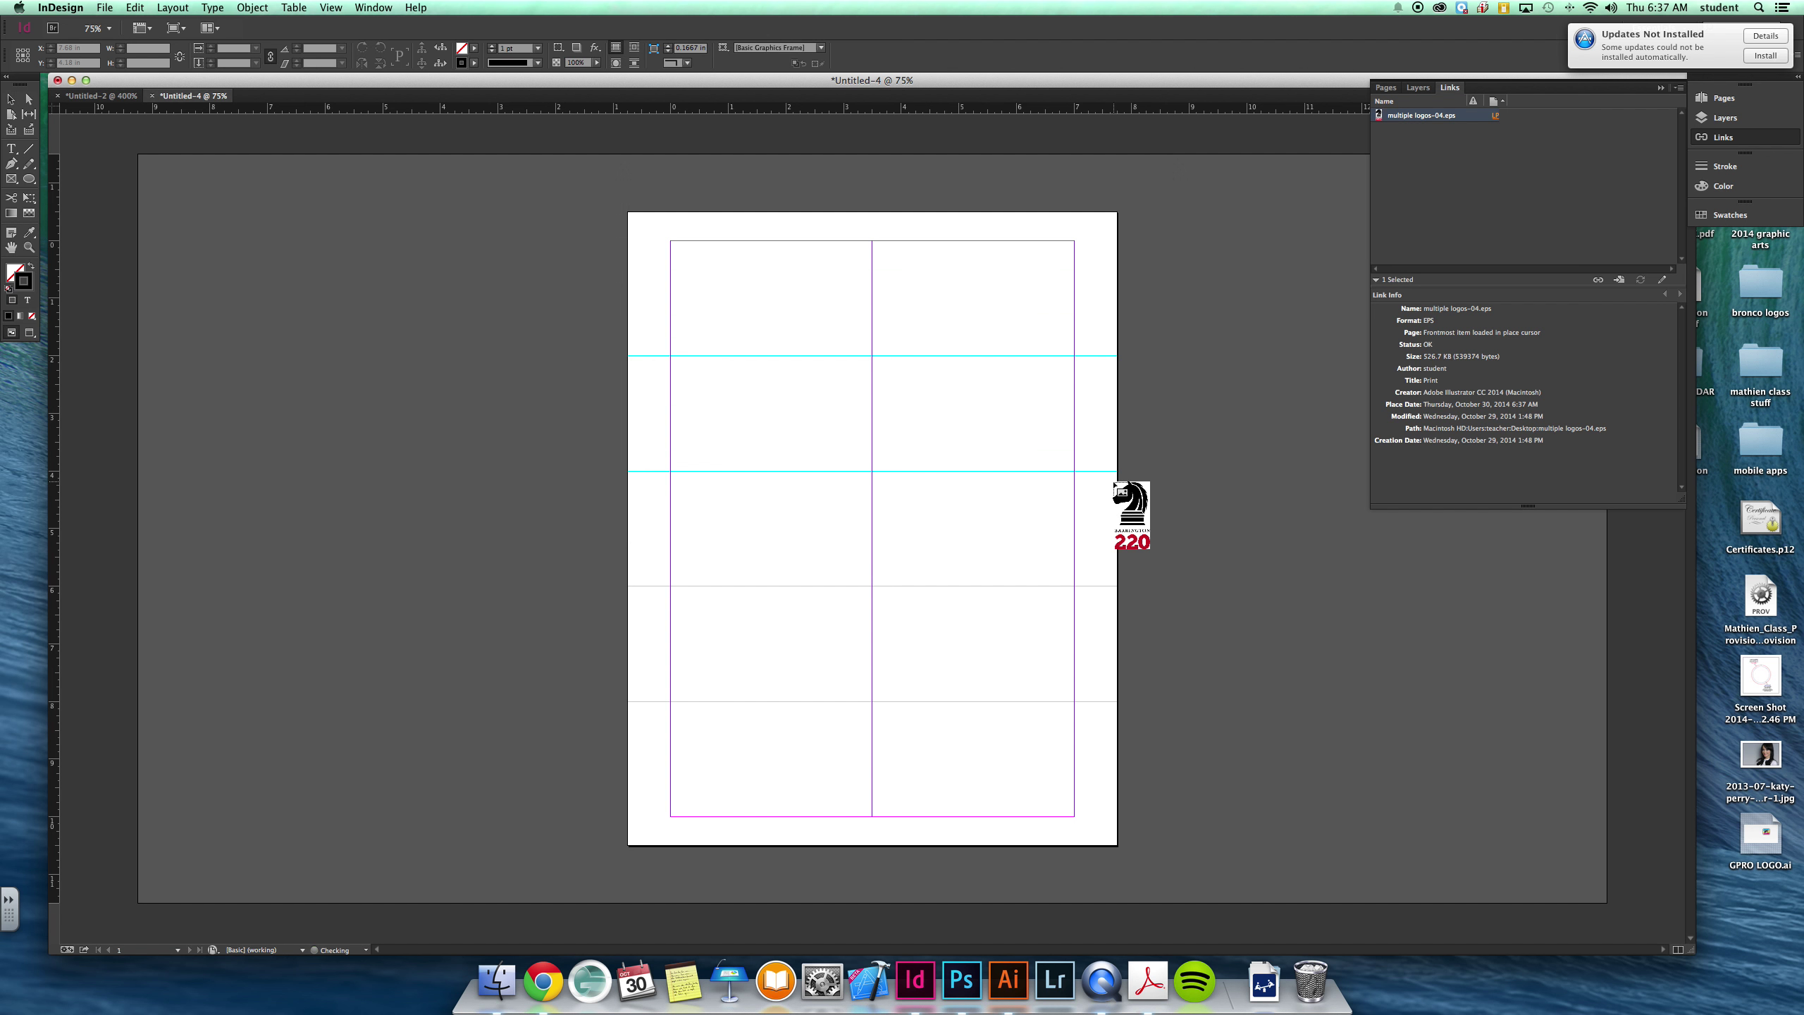
pyautogui.moveTo(783, 269); pyautogui.dragTo(873, 359)
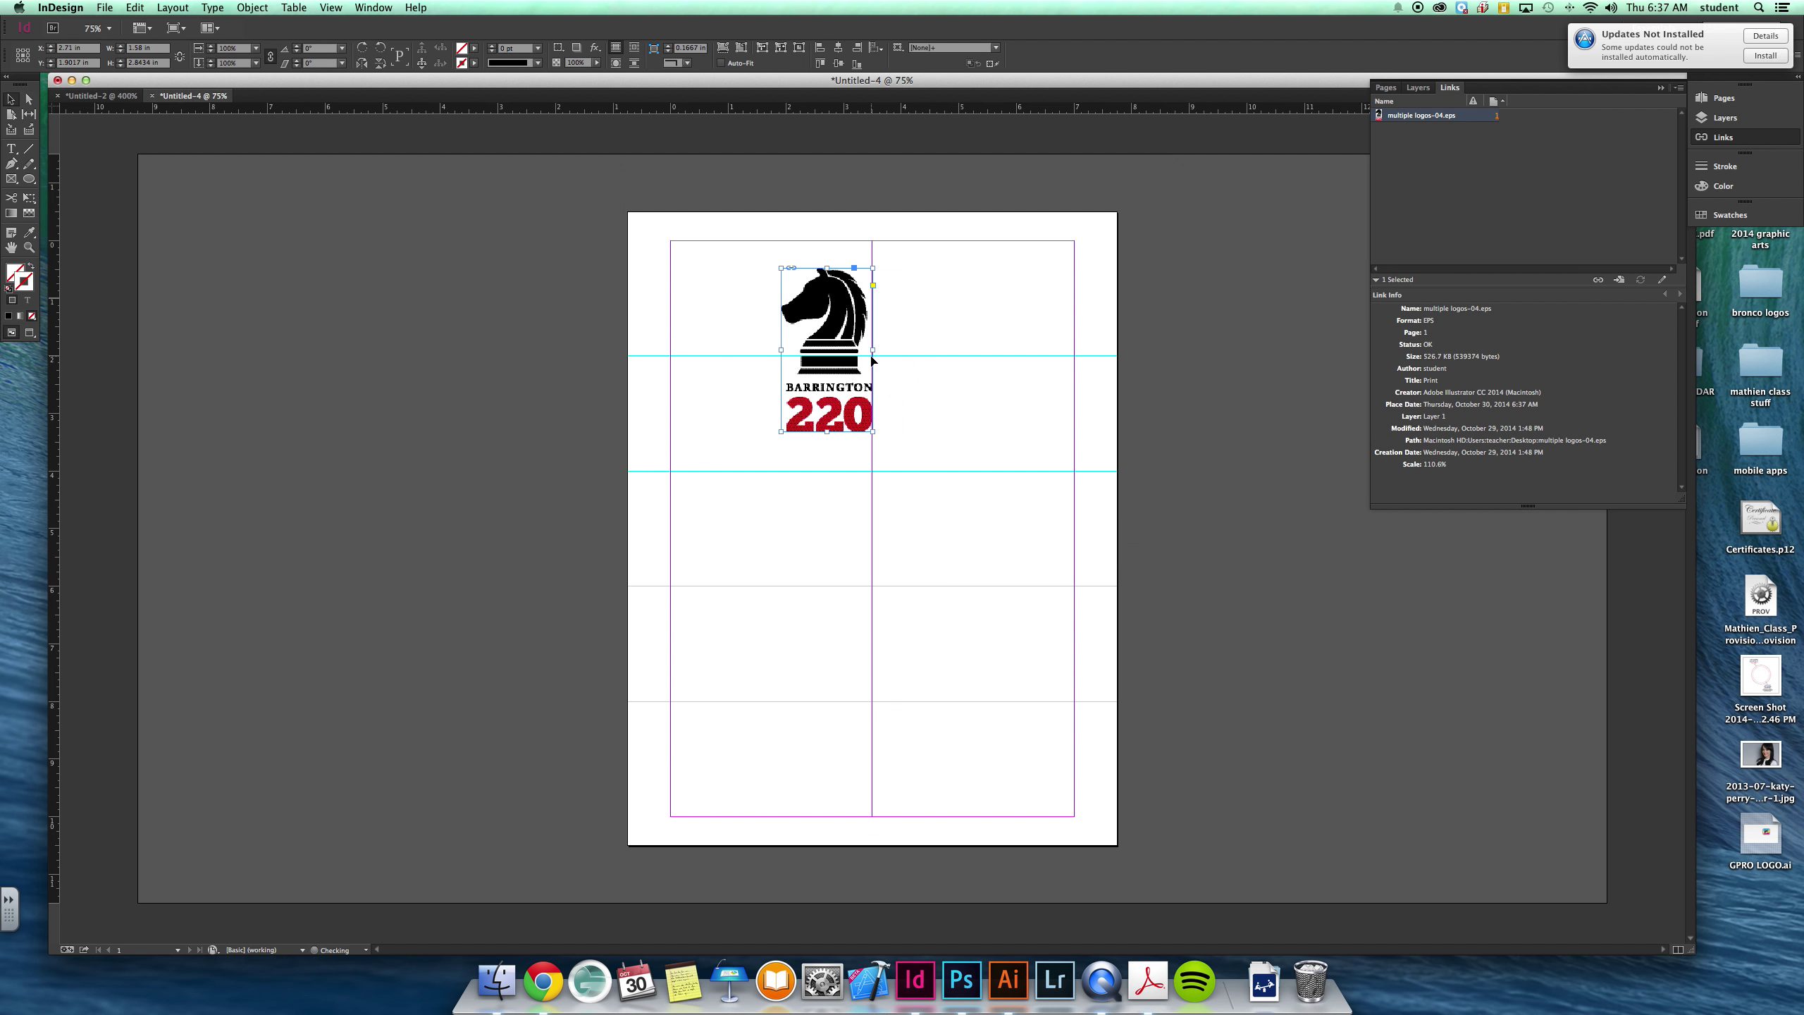
pyautogui.press('super+equal')
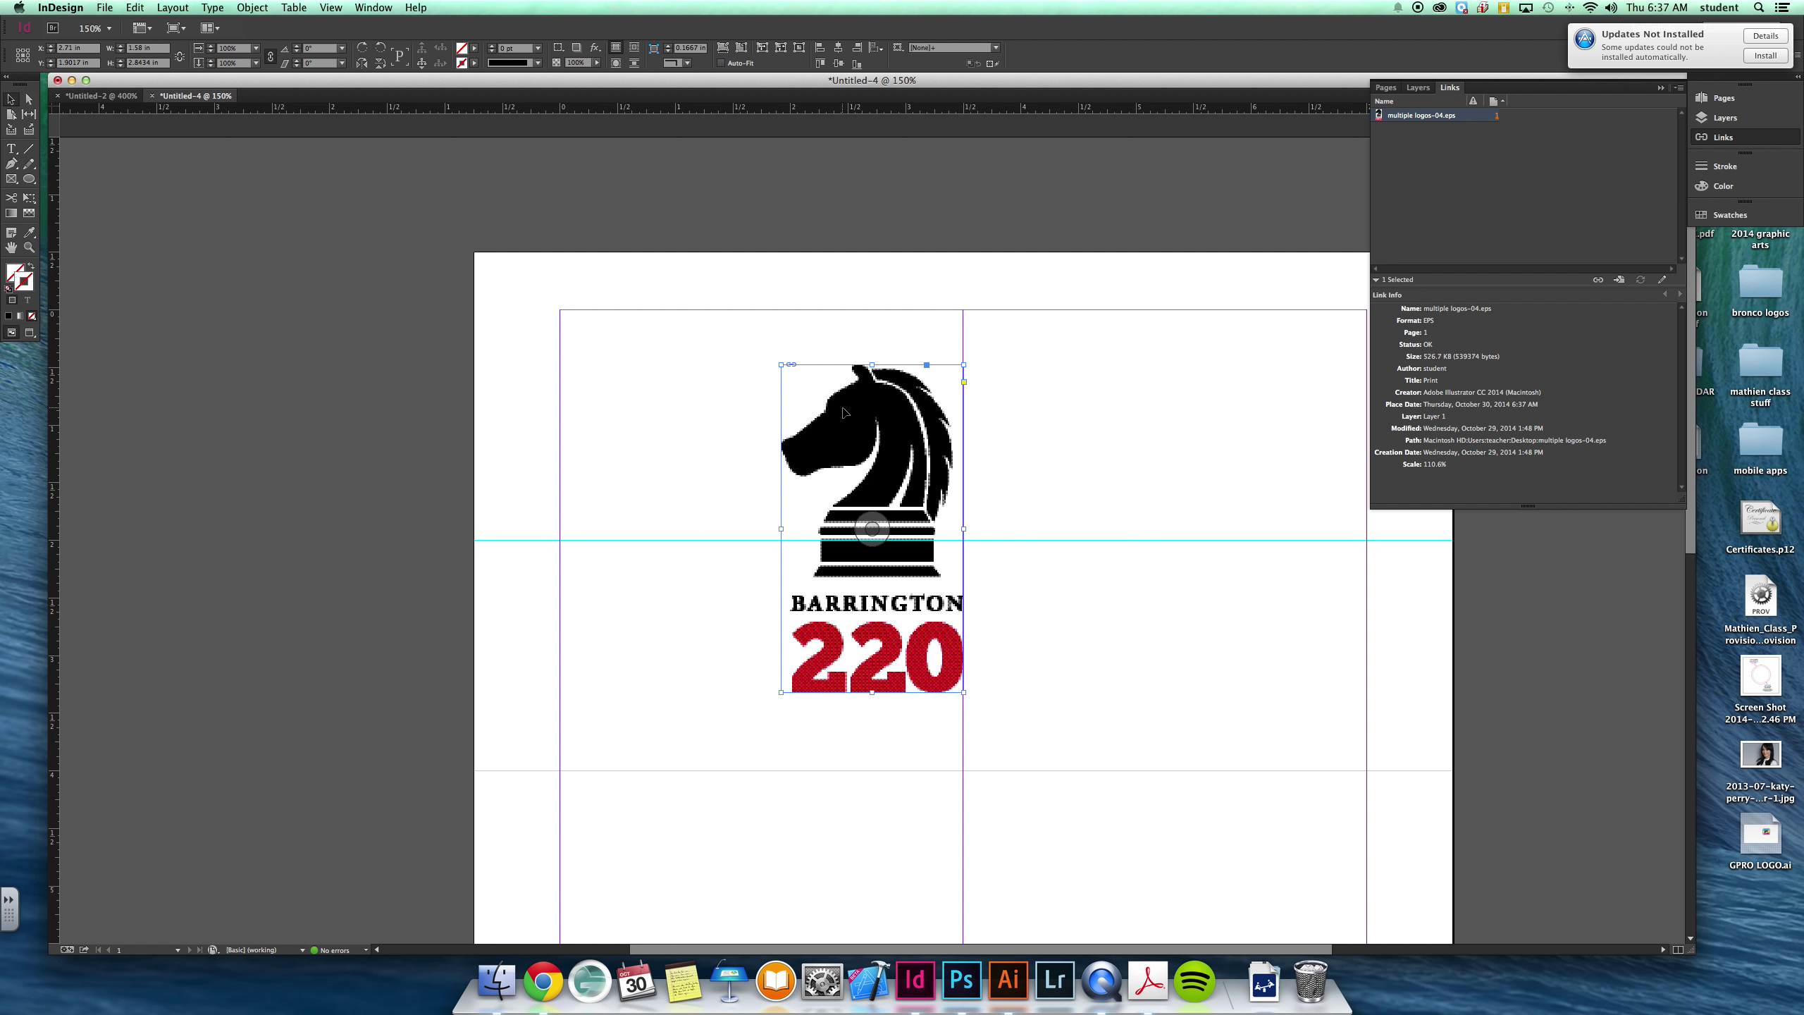
# Set the logo to High Quality Display, leaving the application preferences unchanged.
pyautogui.rightClick(914, 449)
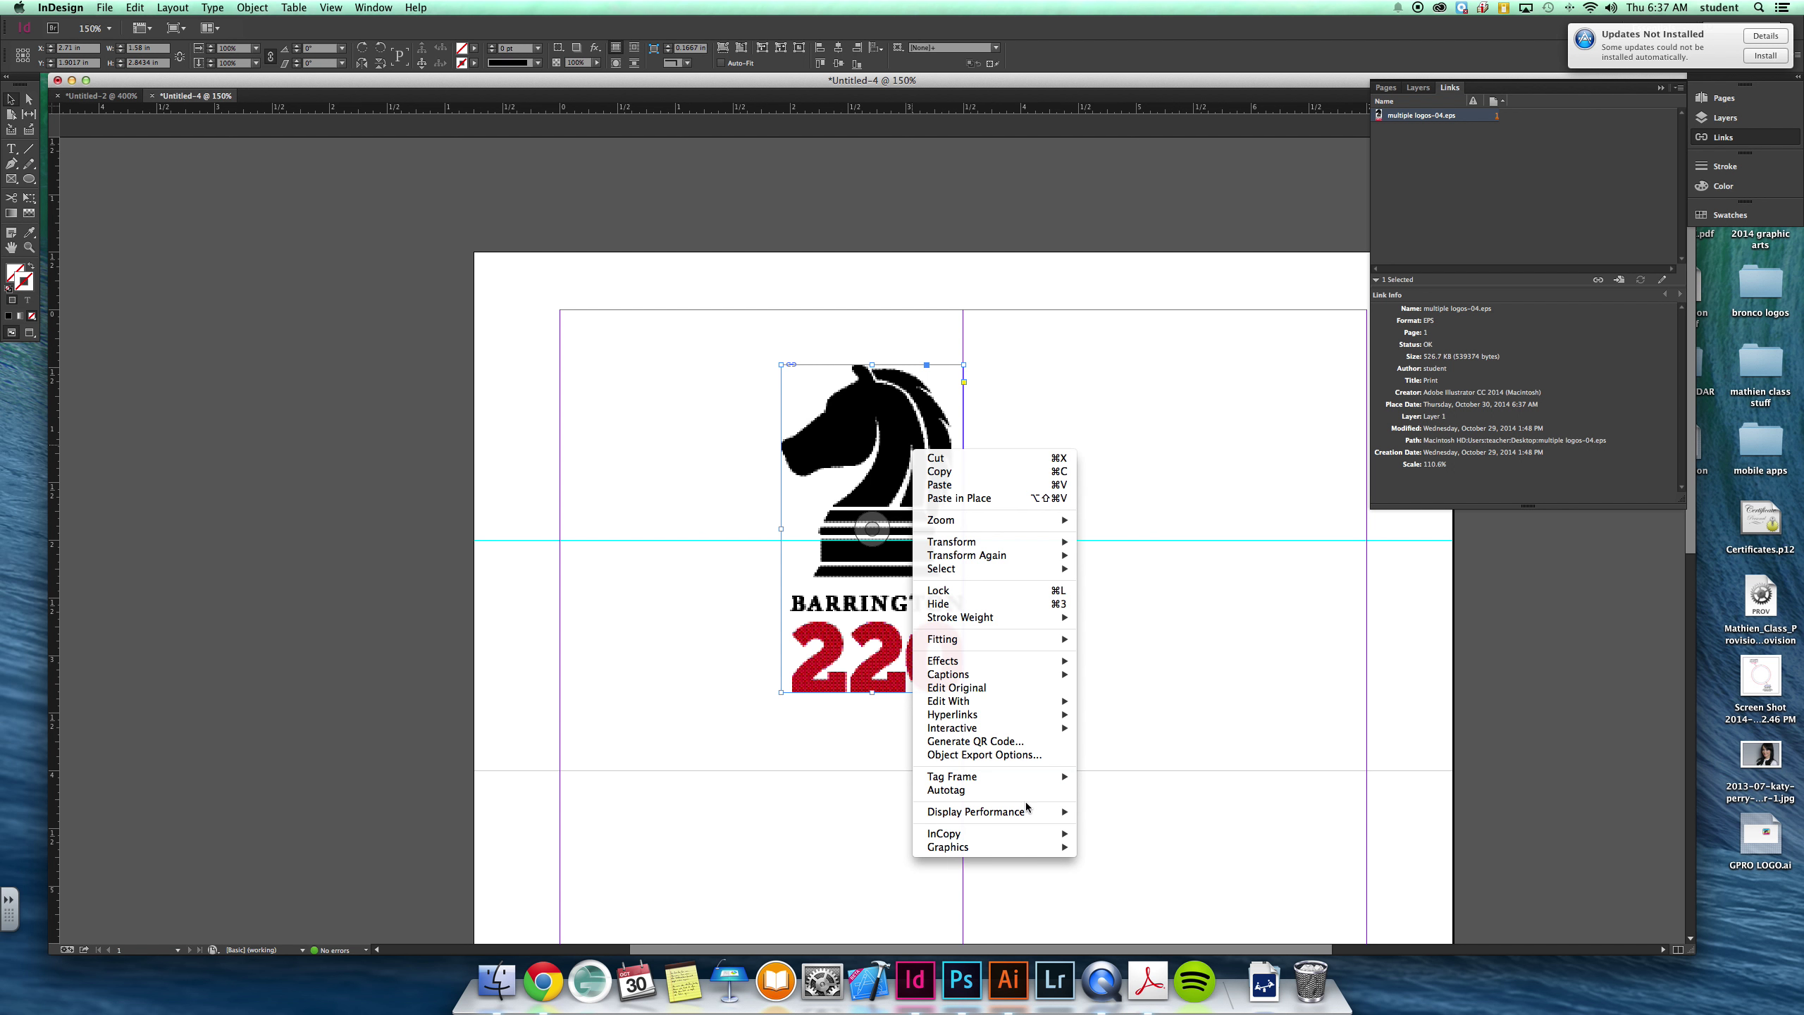
pyautogui.moveTo(1030, 812)
pyautogui.click(1120, 839)
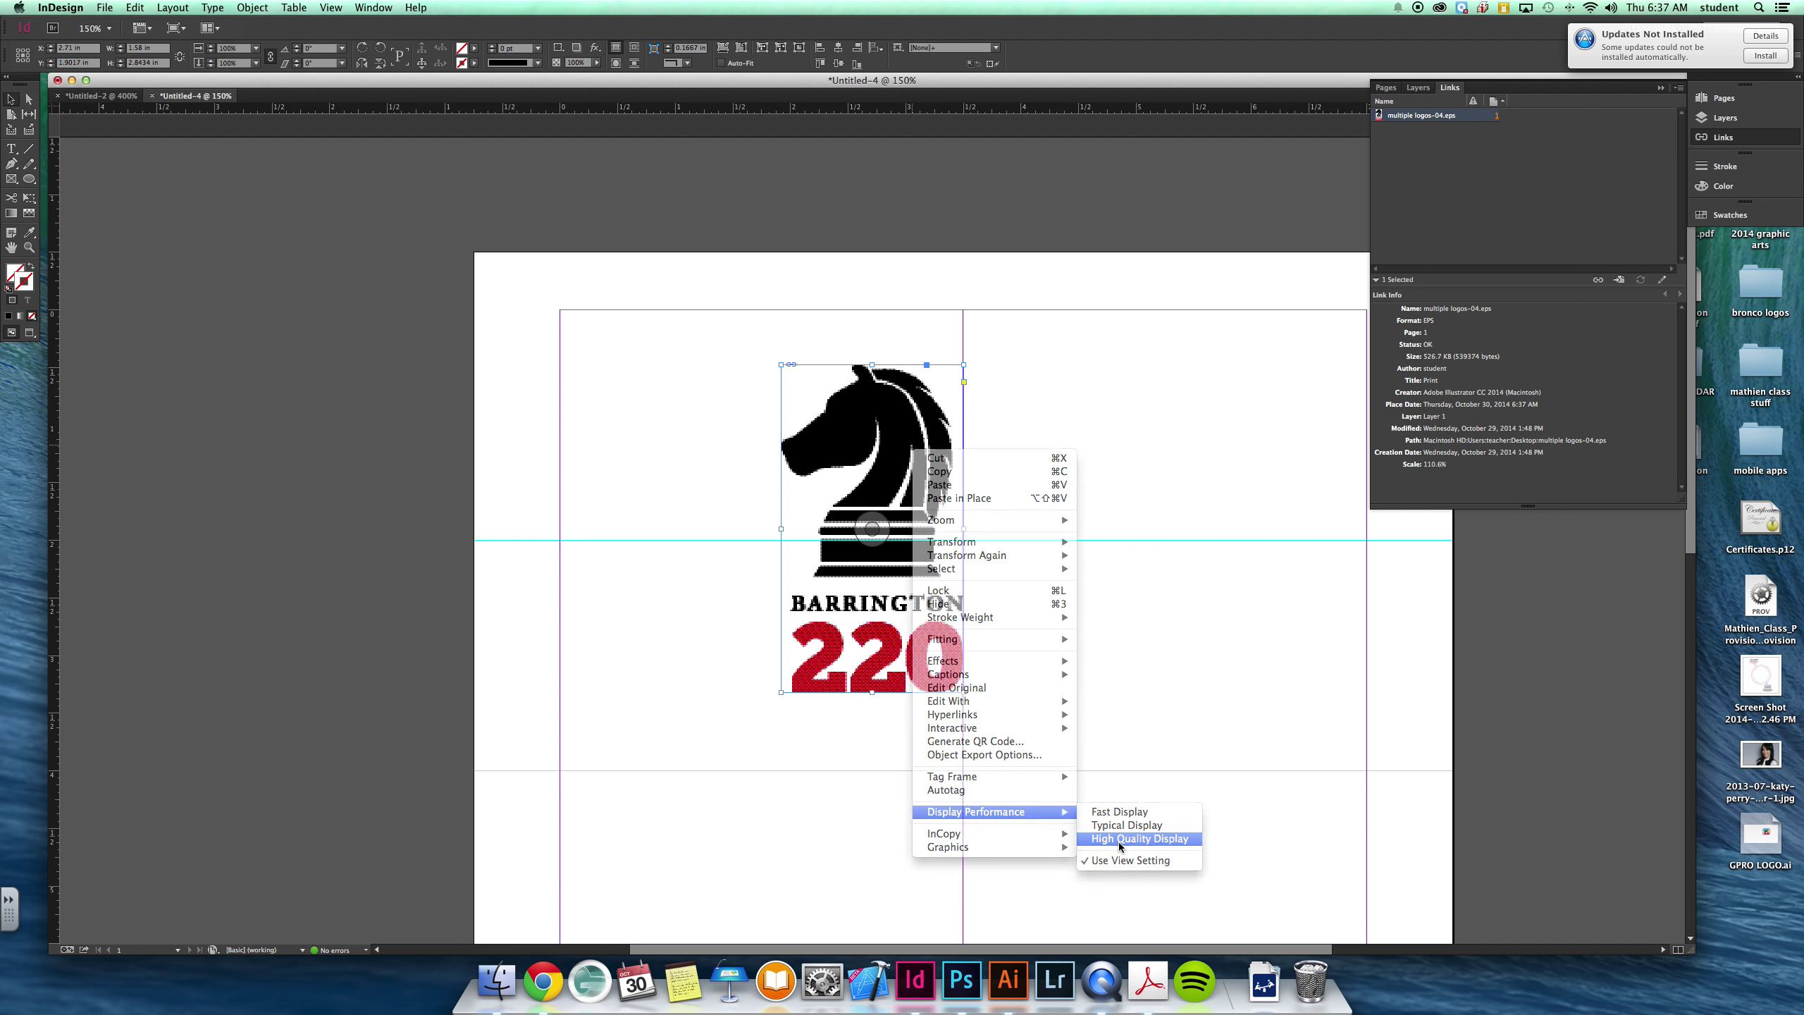
pyautogui.click(61, 7)
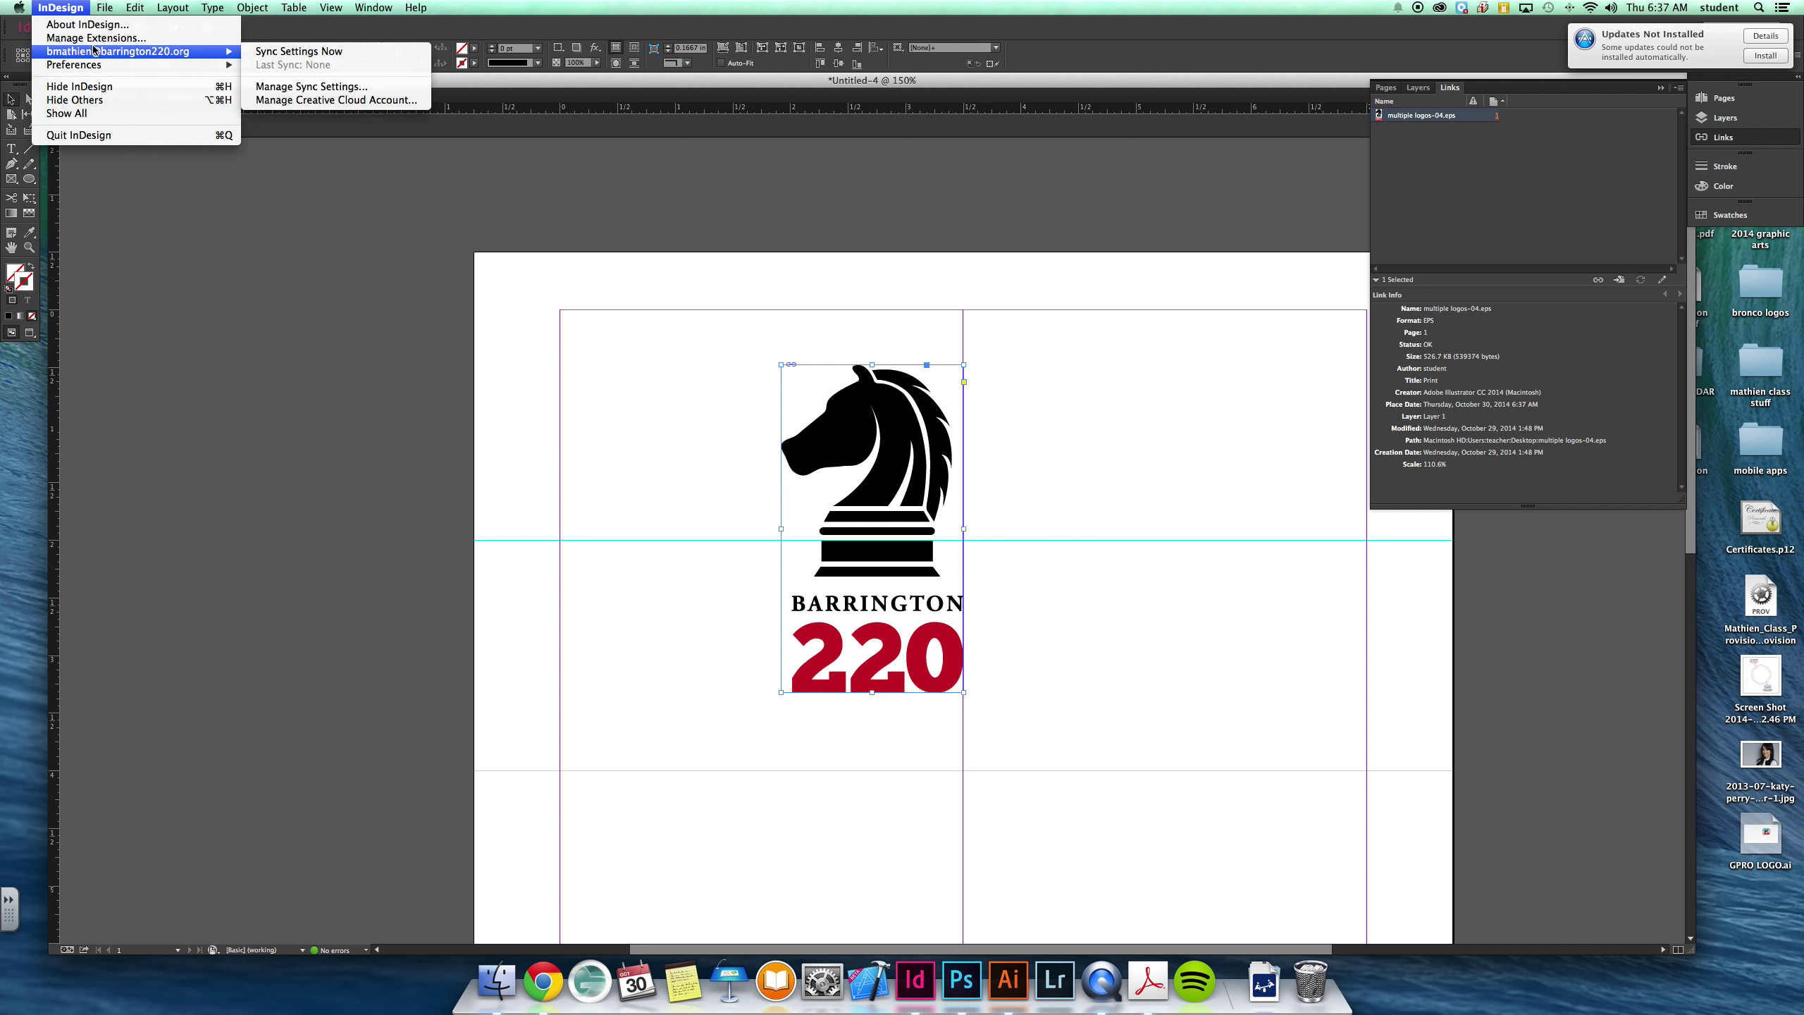
pyautogui.moveTo(100, 9)
pyautogui.moveTo(74, 65)
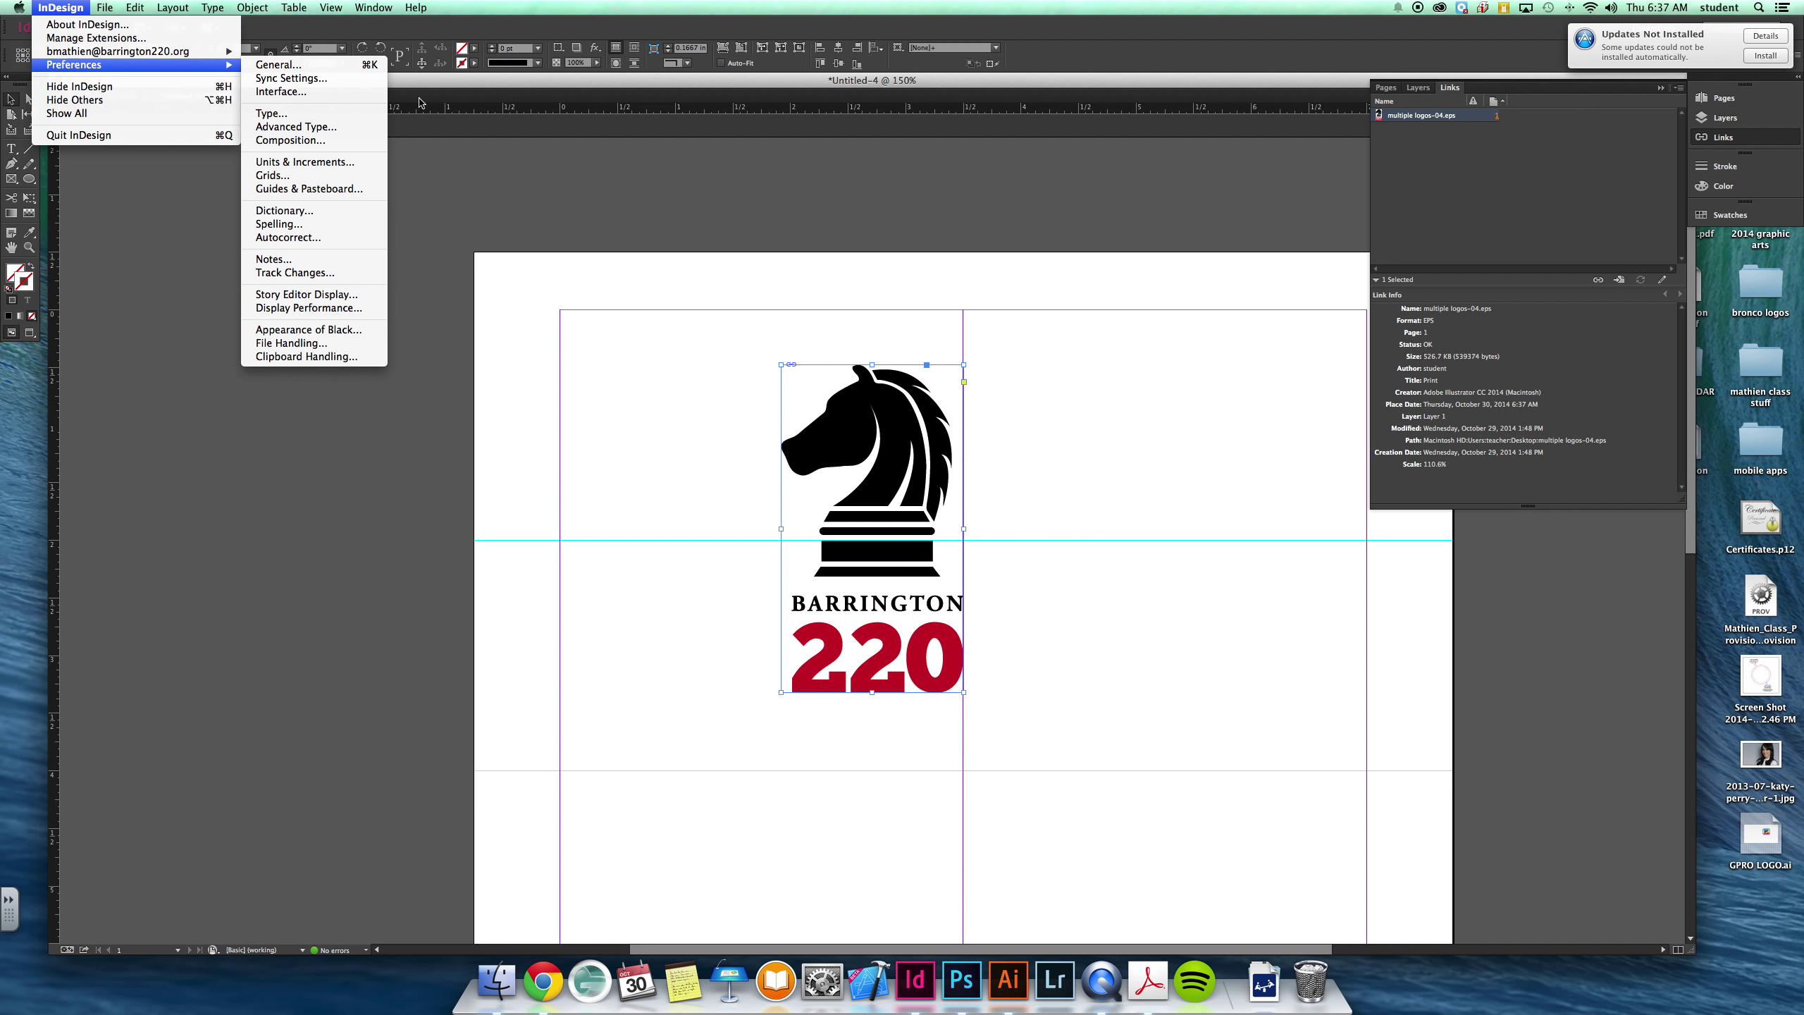
pyautogui.click(650, 431)
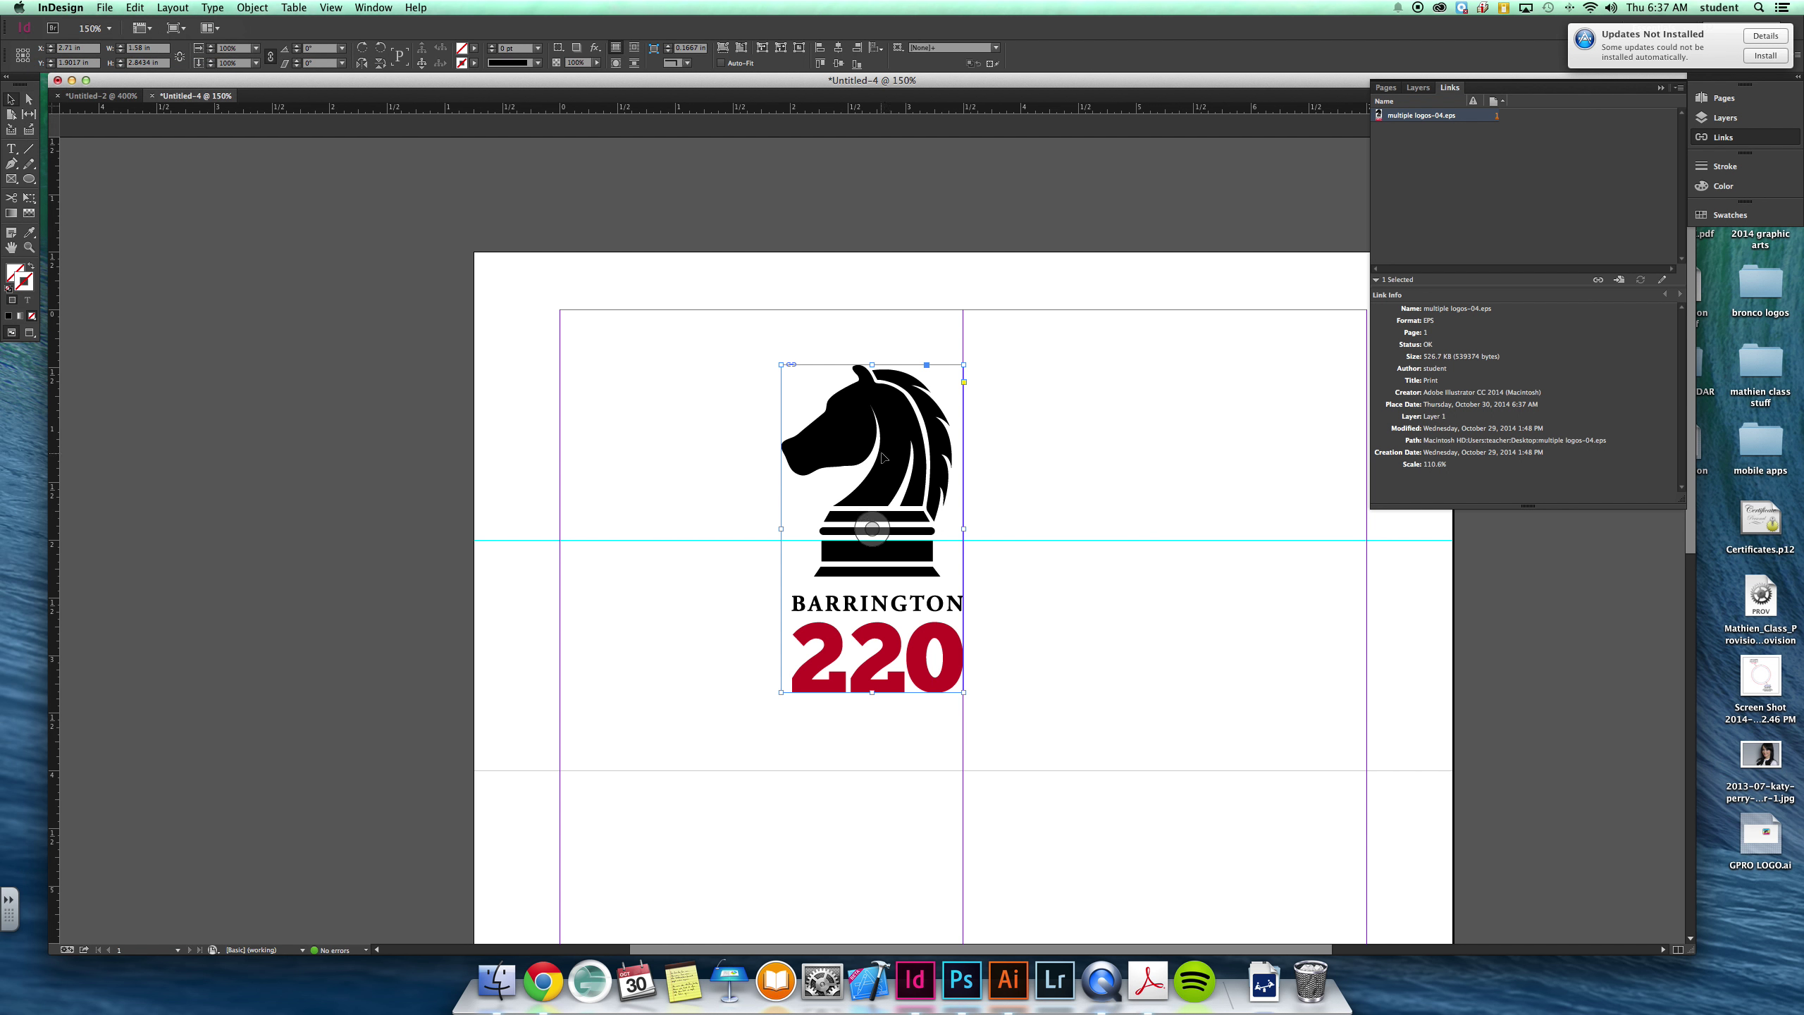
# Scale the logo down to about 55% and move it up and right in the cell.
pyautogui.moveTo(780, 692); pyautogui.dragTo(828, 609)
pyautogui.moveTo(873, 529); pyautogui.dragTo(894, 462)
pyautogui.click(905, 624)
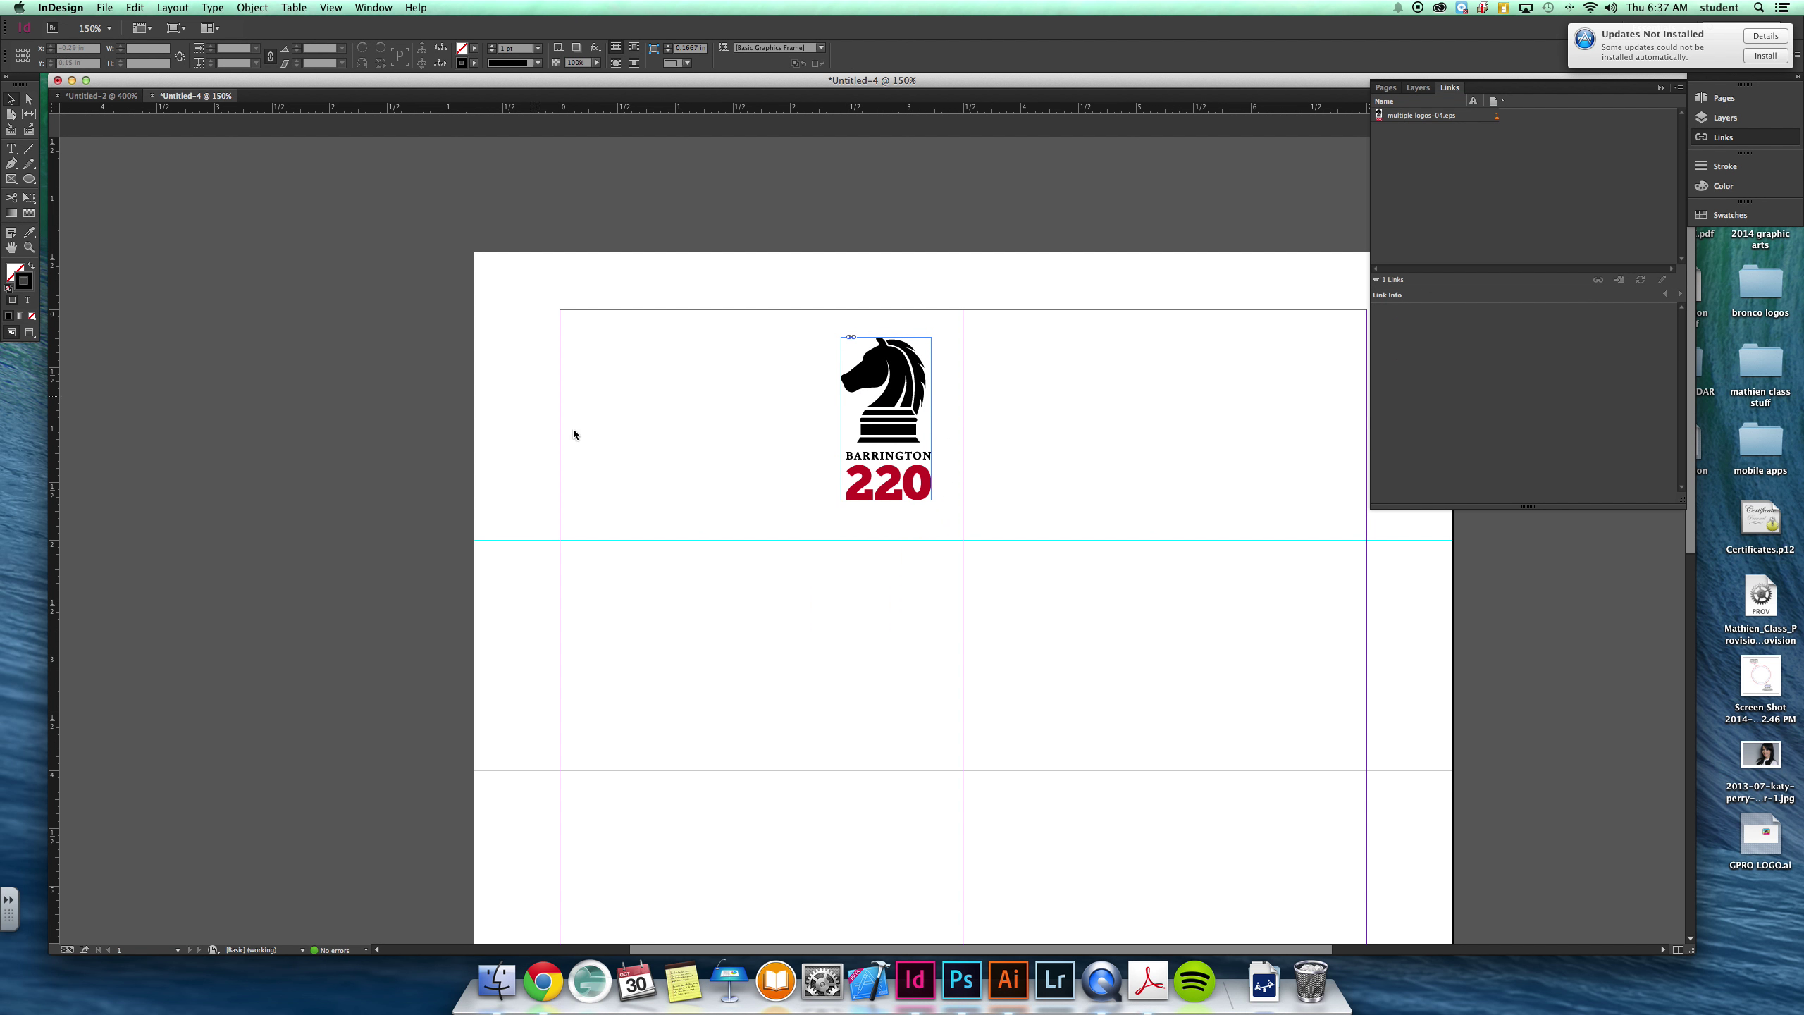
# Copy the card text and red square from Untitled-2 and paste them beside the logo.
pyautogui.click(101, 95)
pyautogui.moveTo(117, 227); pyautogui.dragTo(459, 765)
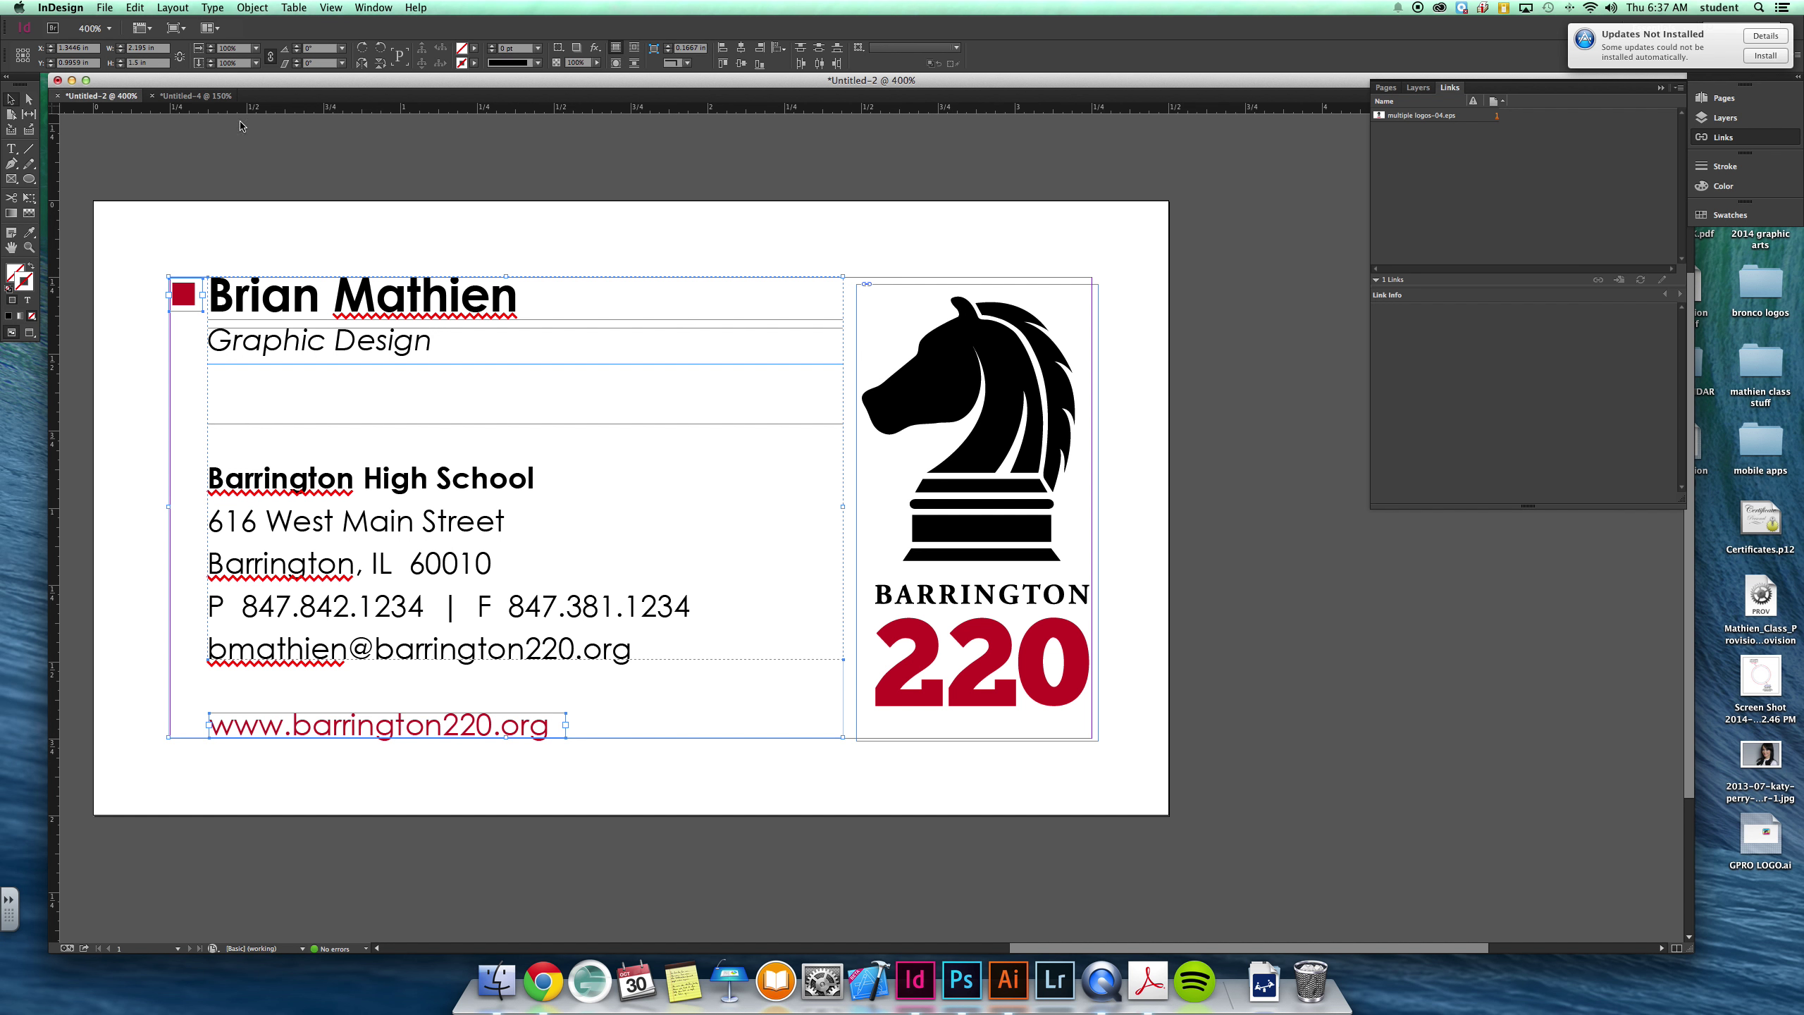
pyautogui.click(195, 95)
pyautogui.press('super+v')
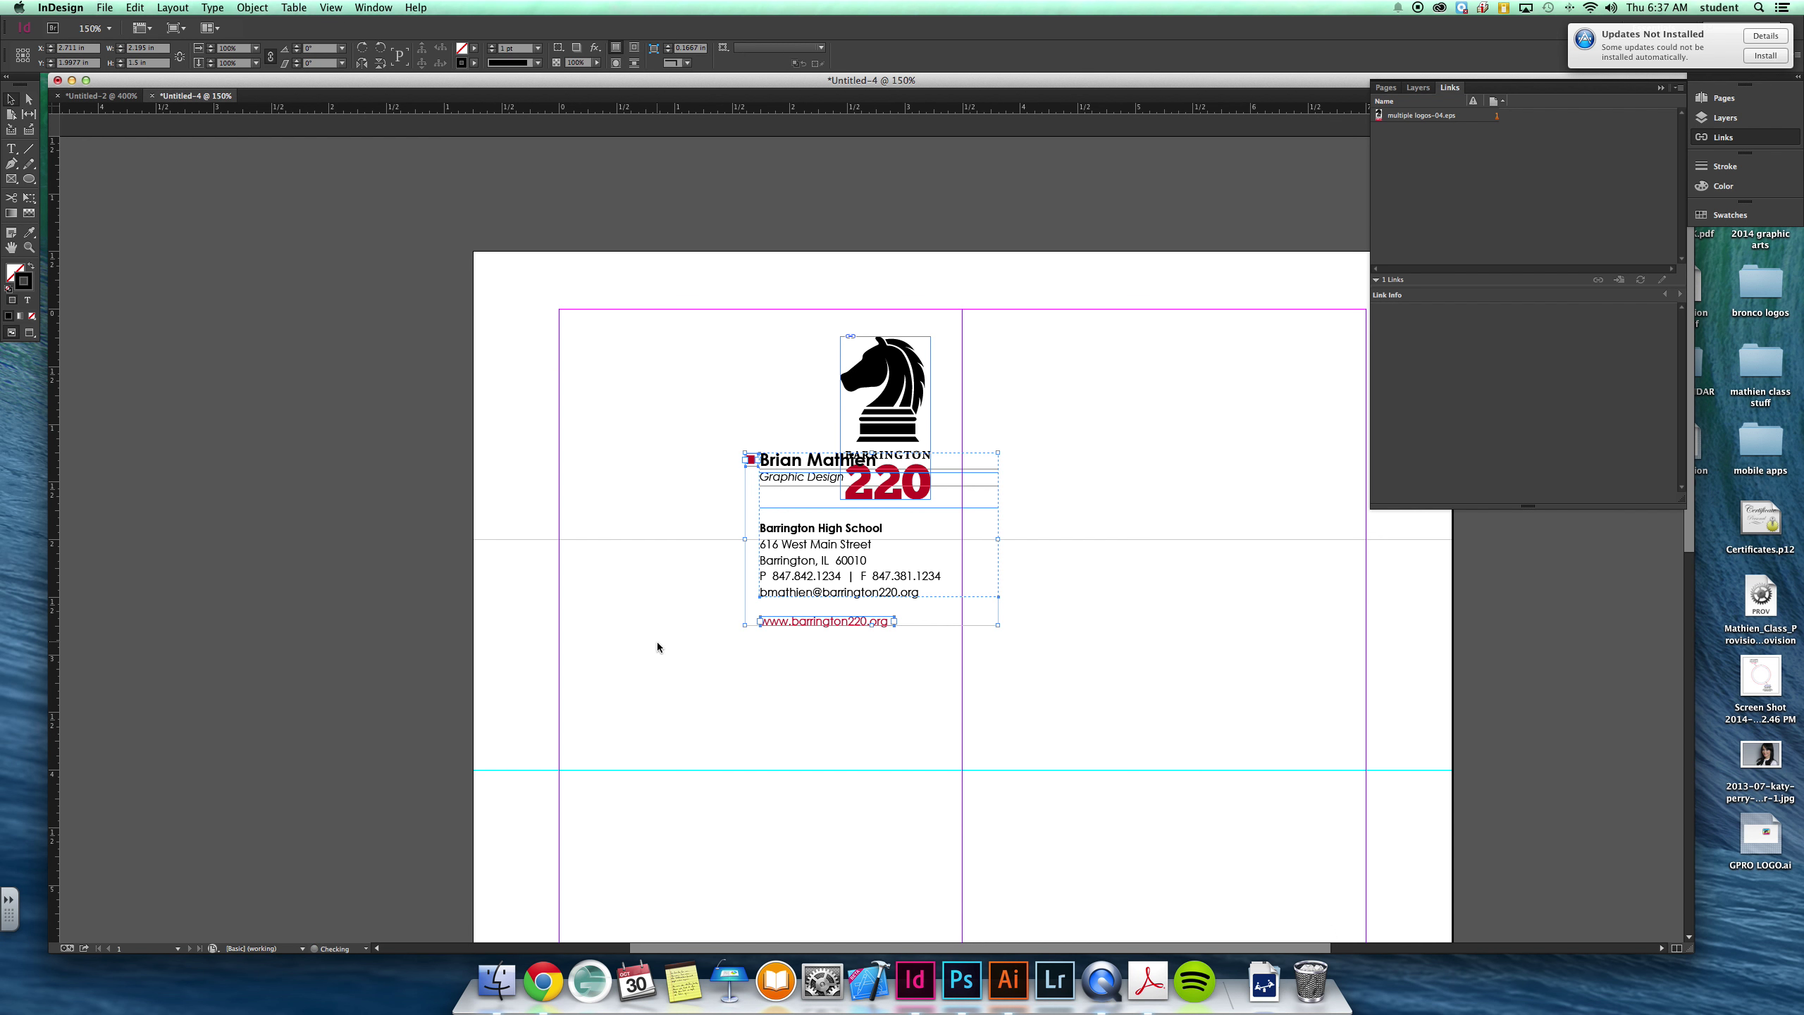
pyautogui.moveTo(870, 594); pyautogui.dragTo(695, 479)
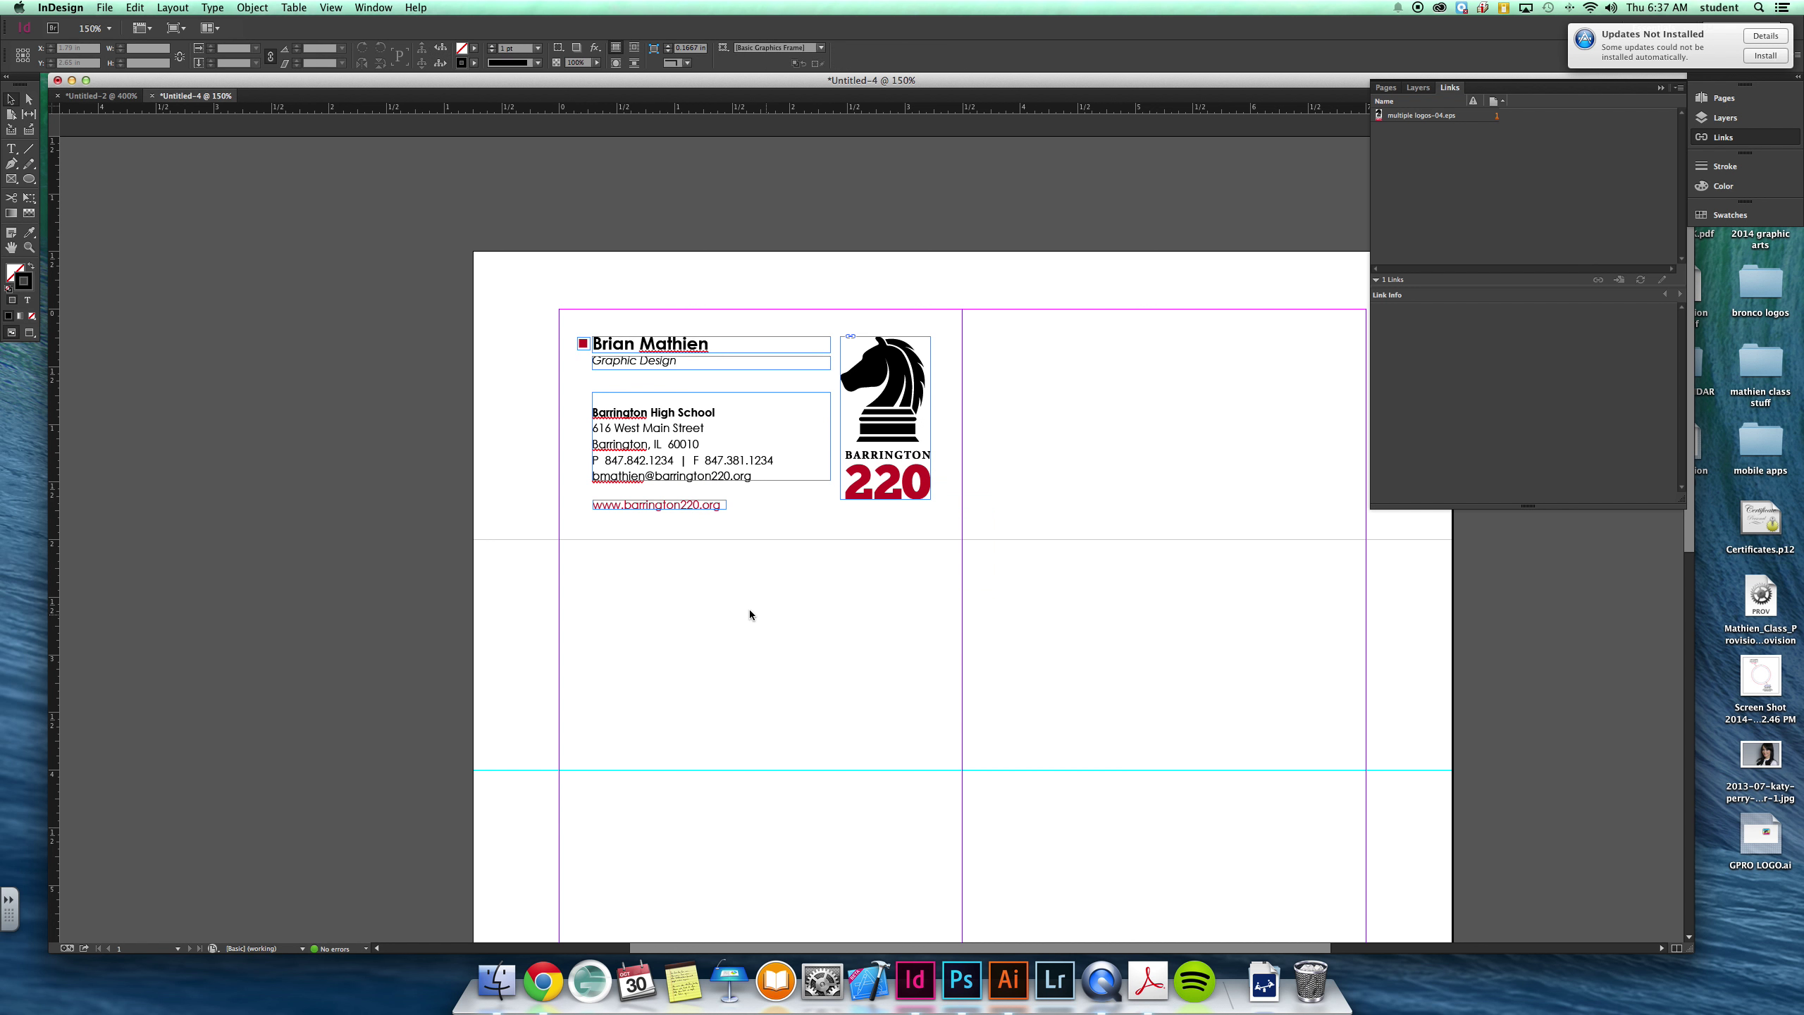
# Nudge the text and logo into alignment with arrow keys, then check it in Preview mode.
pyautogui.moveTo(516, 307); pyautogui.dragTo(930, 527)
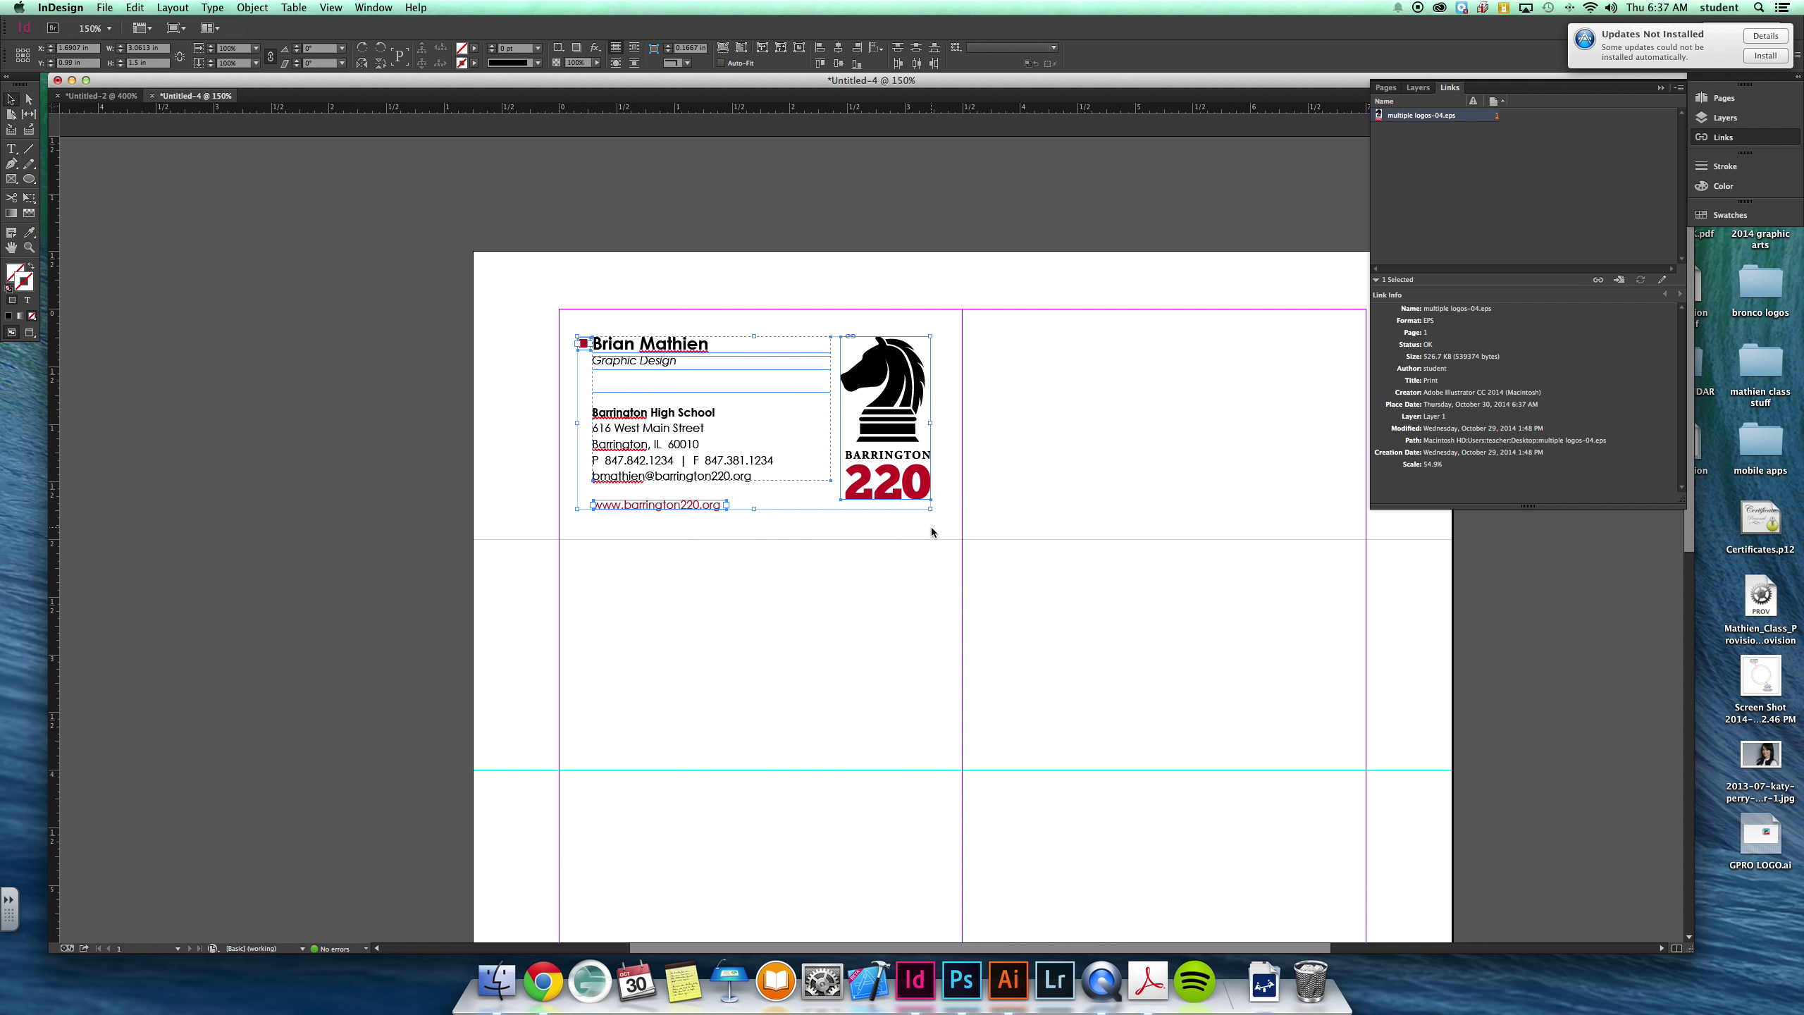
pyautogui.press('Right')
pyautogui.press('Right')
pyautogui.press('Right')
pyautogui.press('Right')
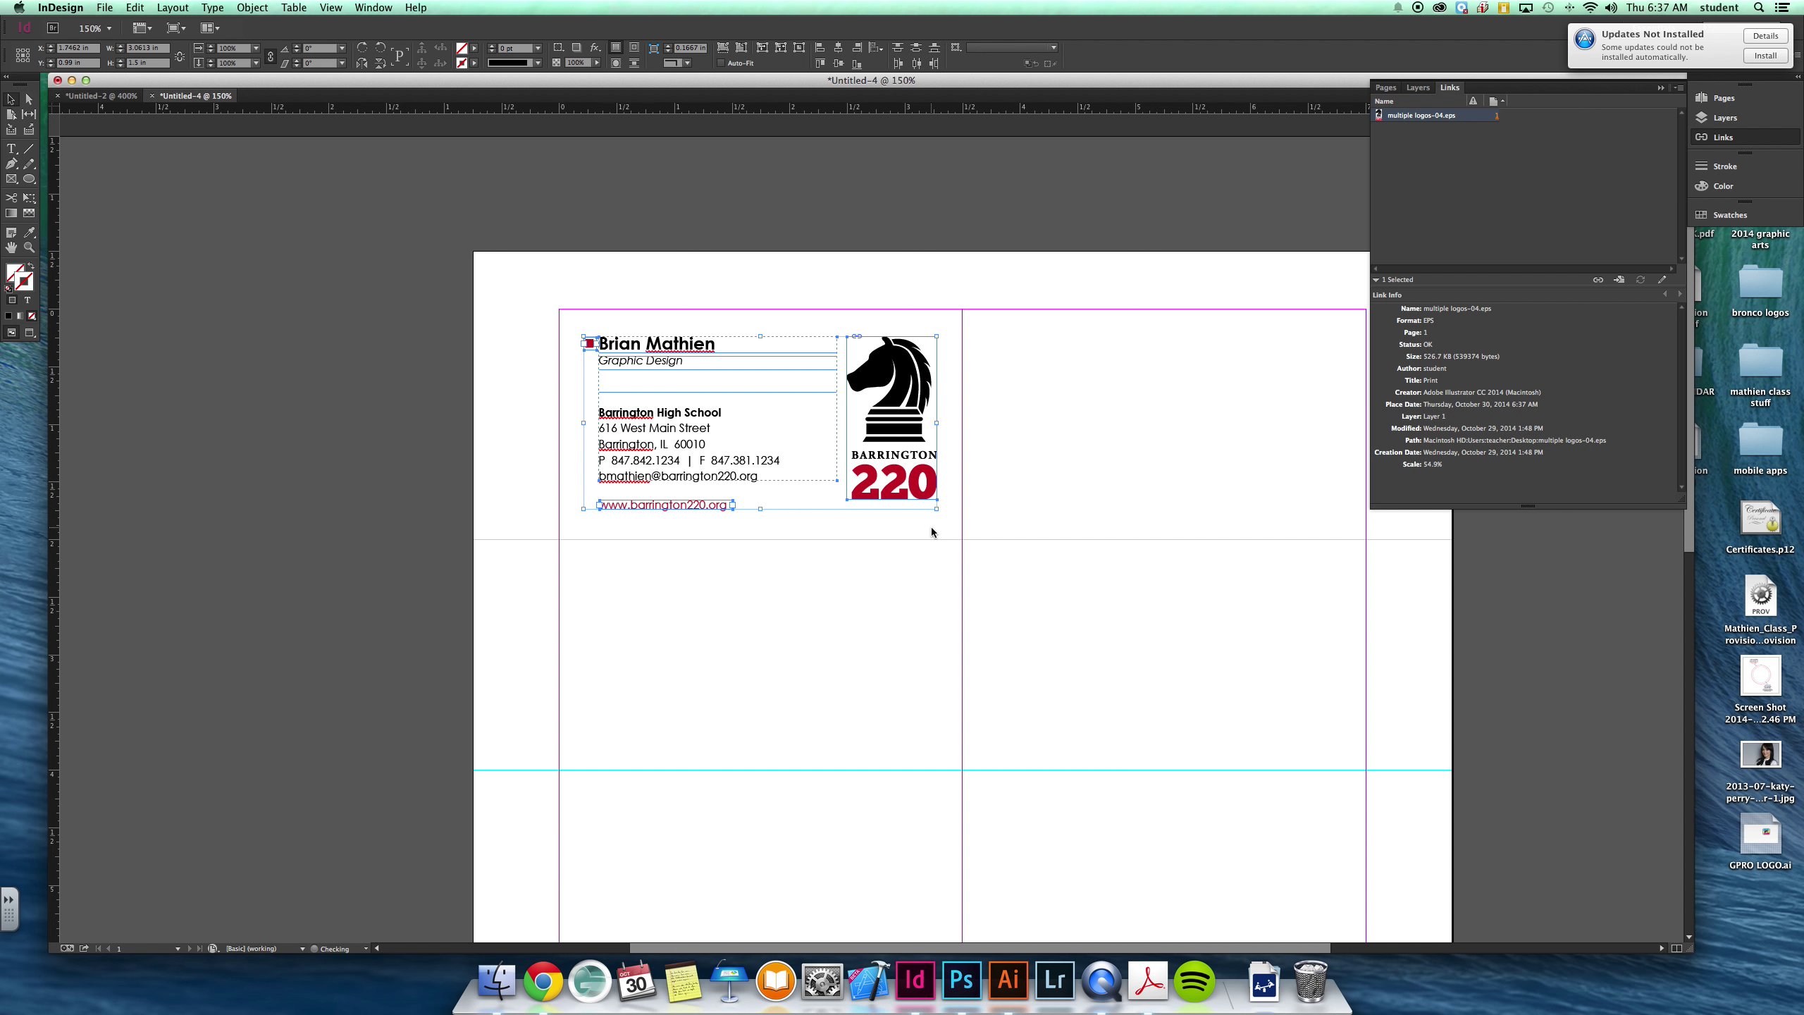
pyautogui.press('Left')
pyautogui.press('Down')
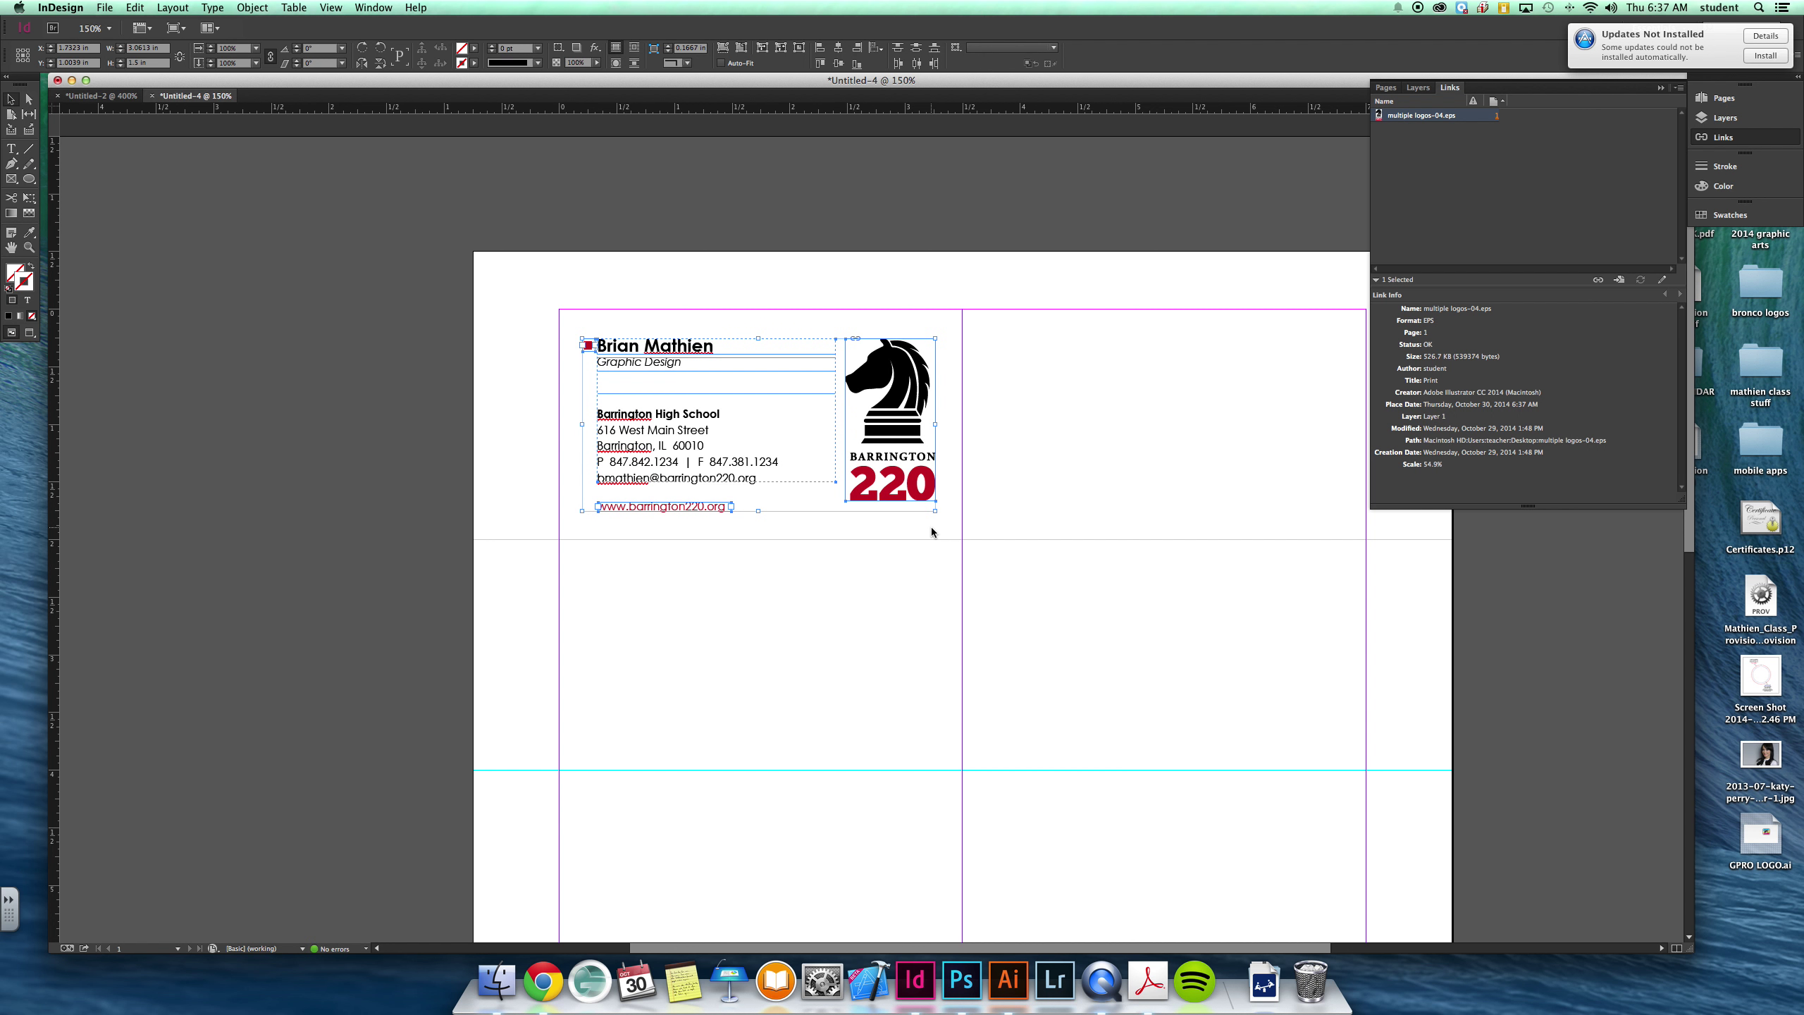
pyautogui.press('Down')
pyautogui.click(786, 672)
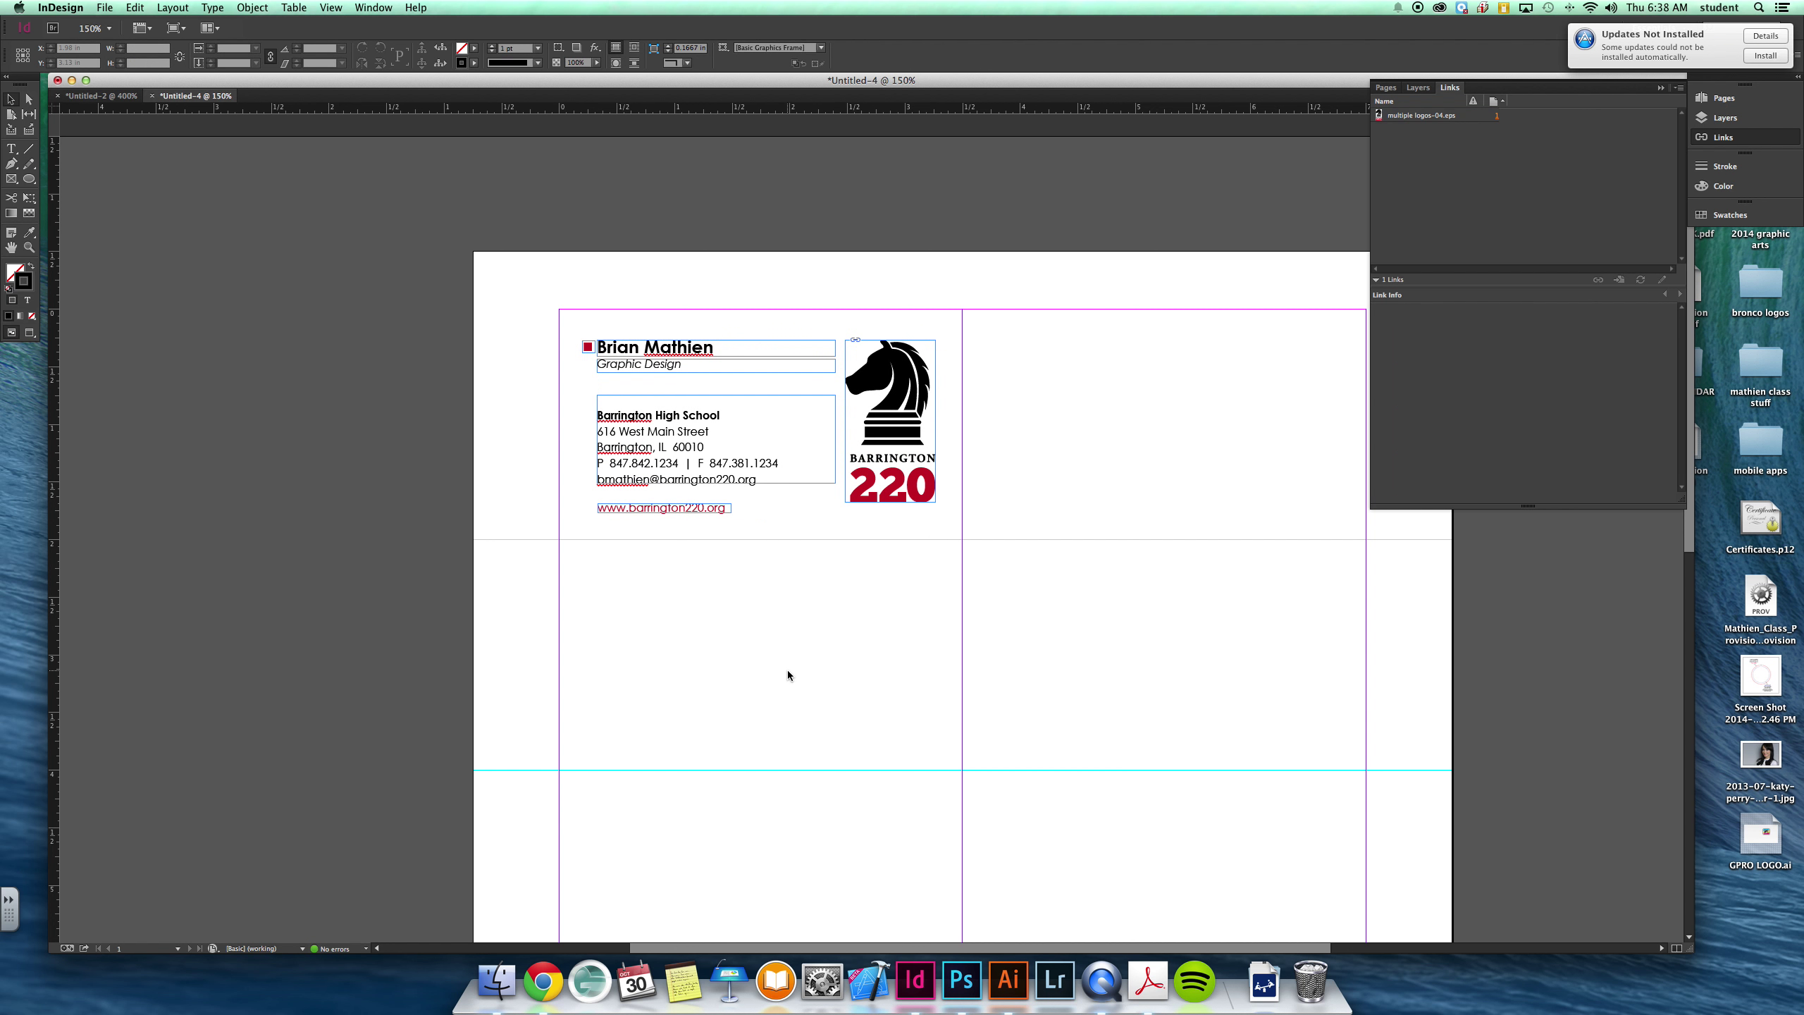
pyautogui.click(26, 332)
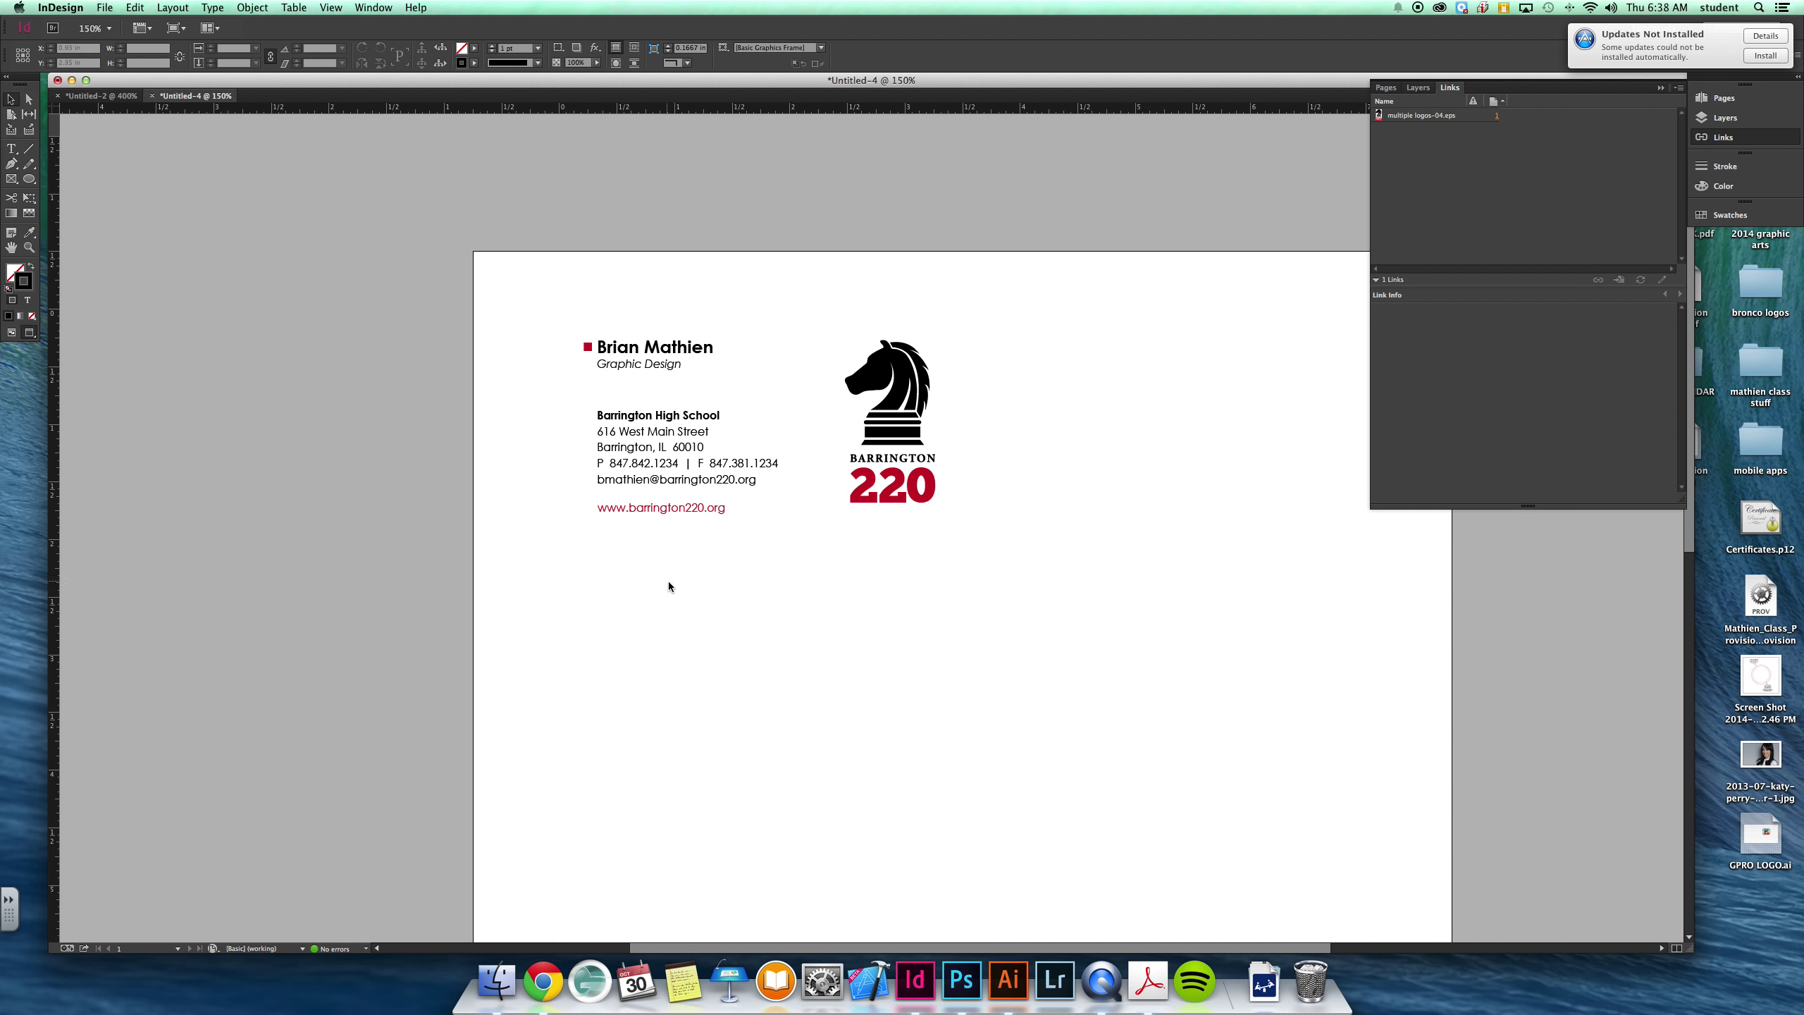
pyautogui.click(10, 332)
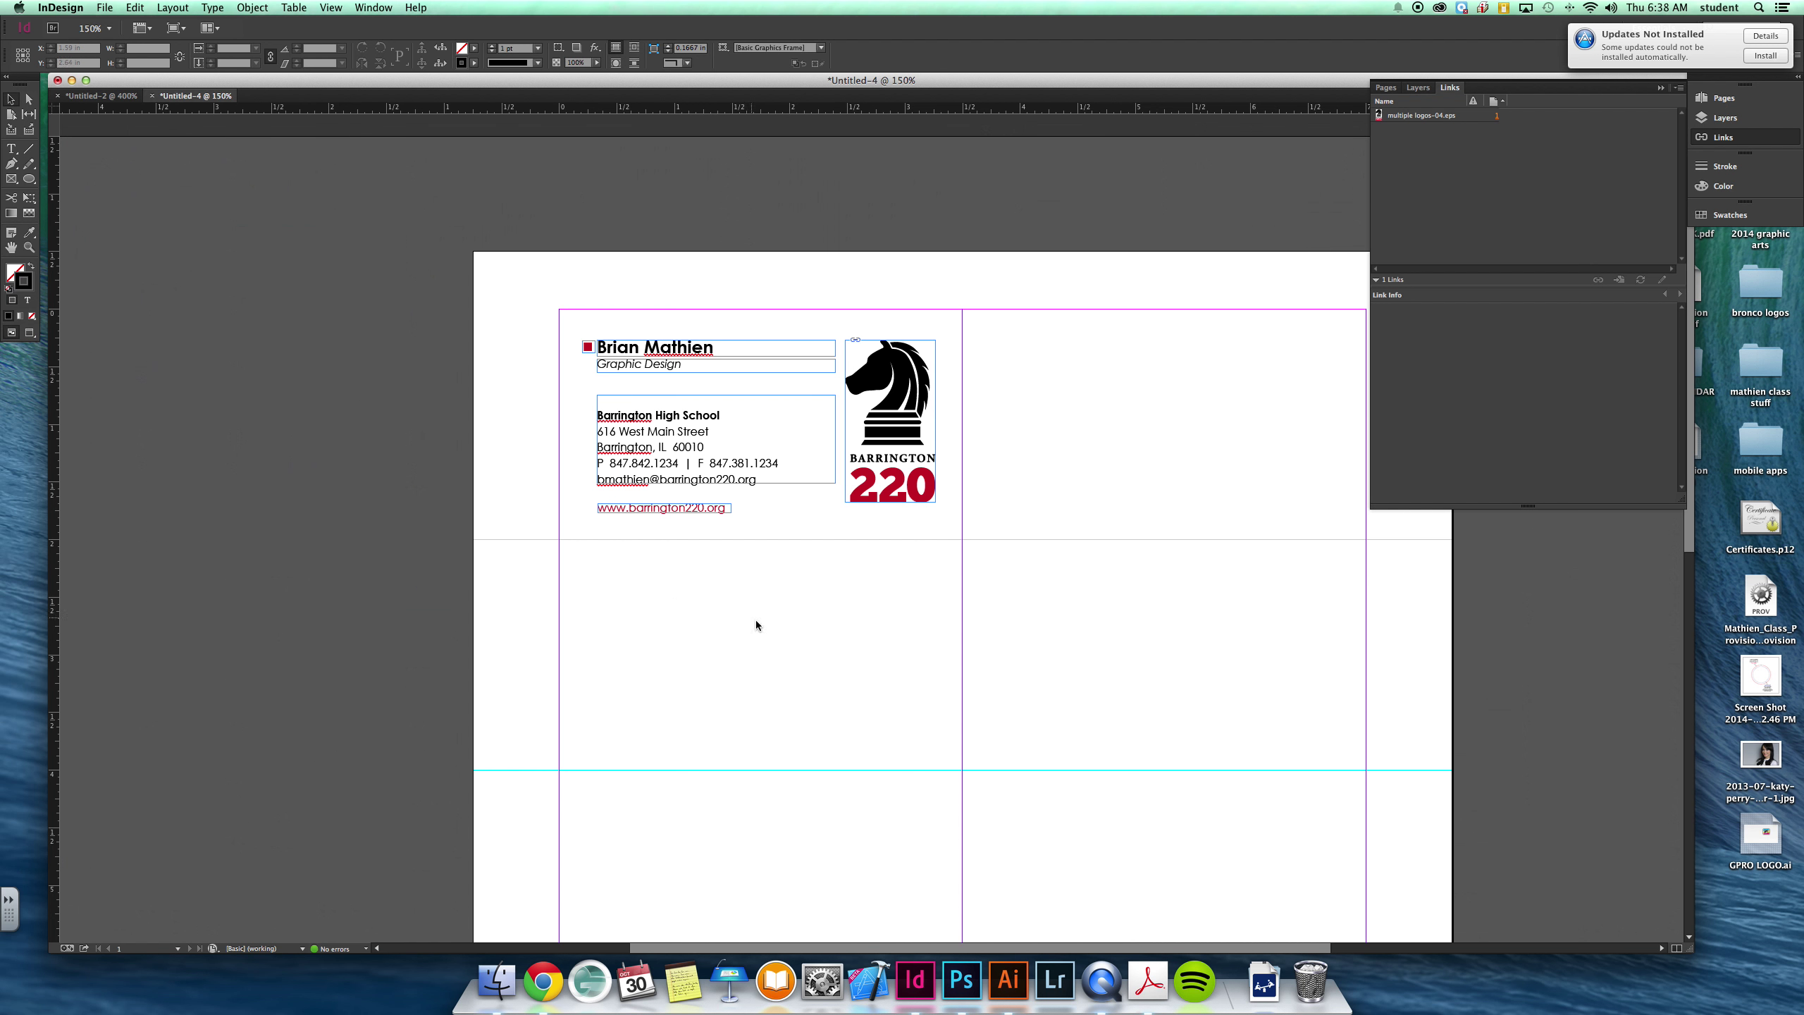
# Draw a stroke-free 3.5 × 2 in rectangle over the first card cell.
pyautogui.moveTo(28, 178); pyautogui.dragTo(64, 177)
pyautogui.moveTo(559, 310); pyautogui.dragTo(964, 540)
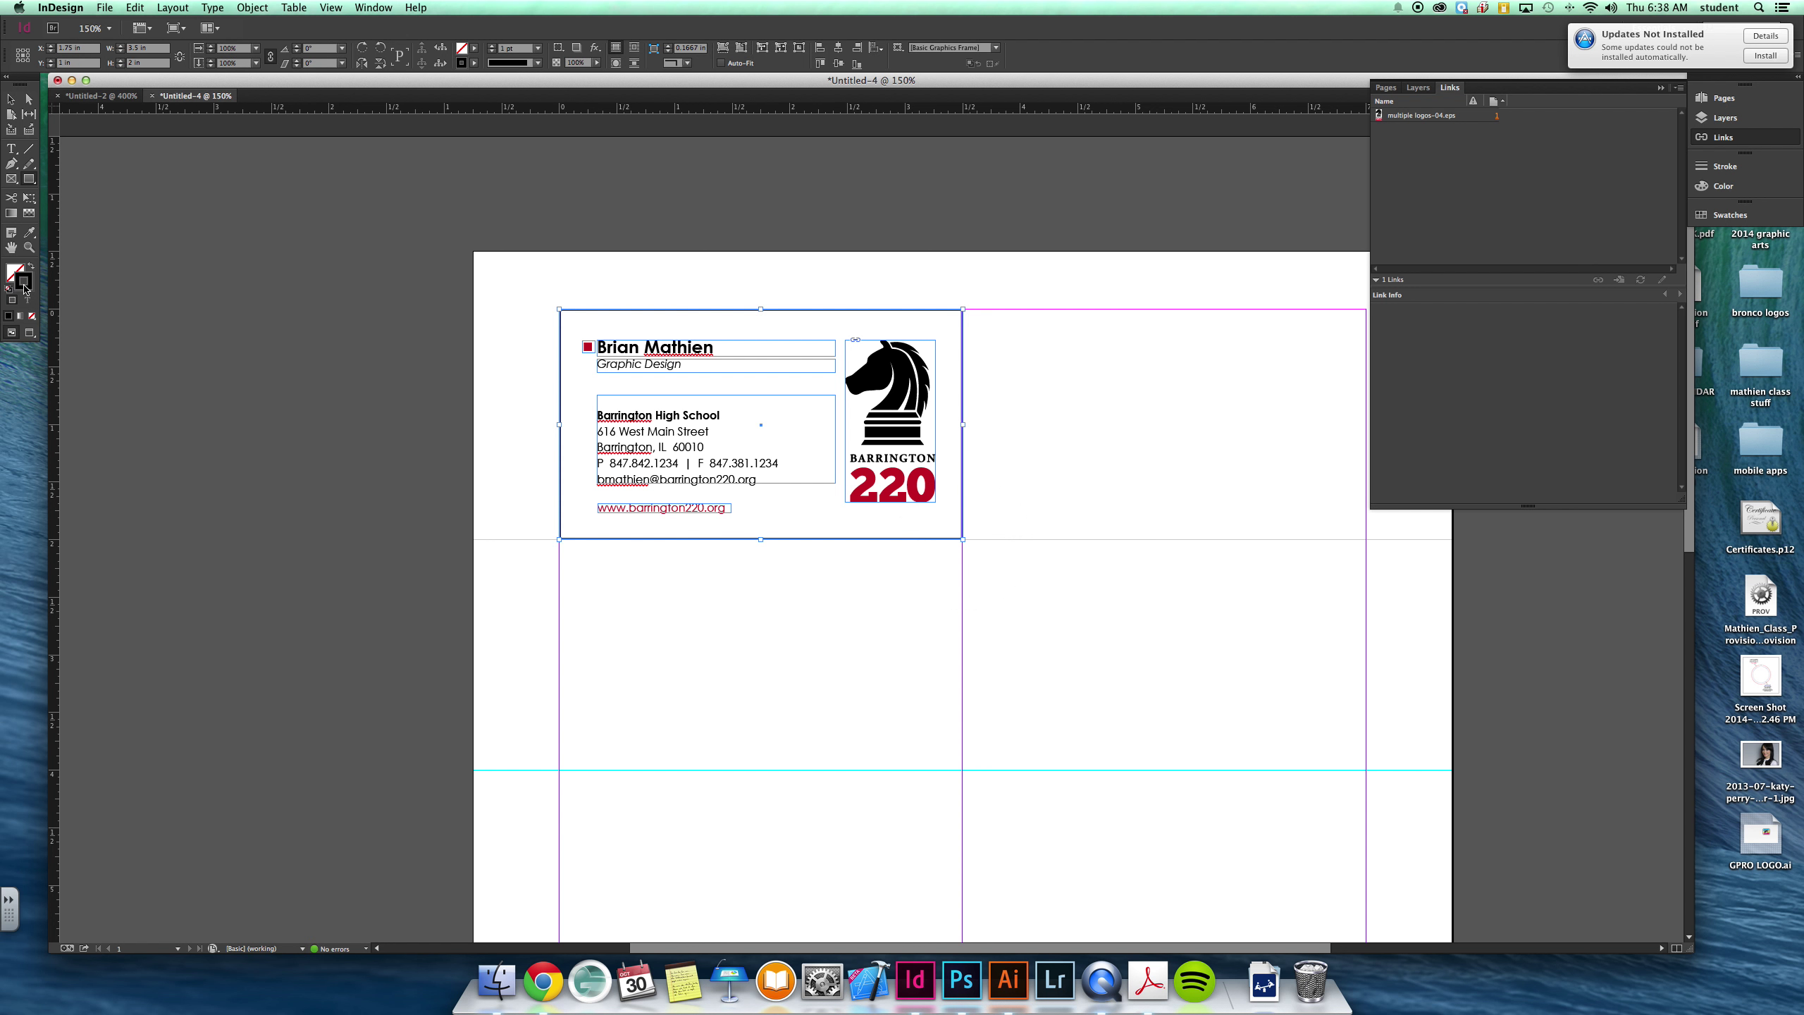
pyautogui.click(32, 318)
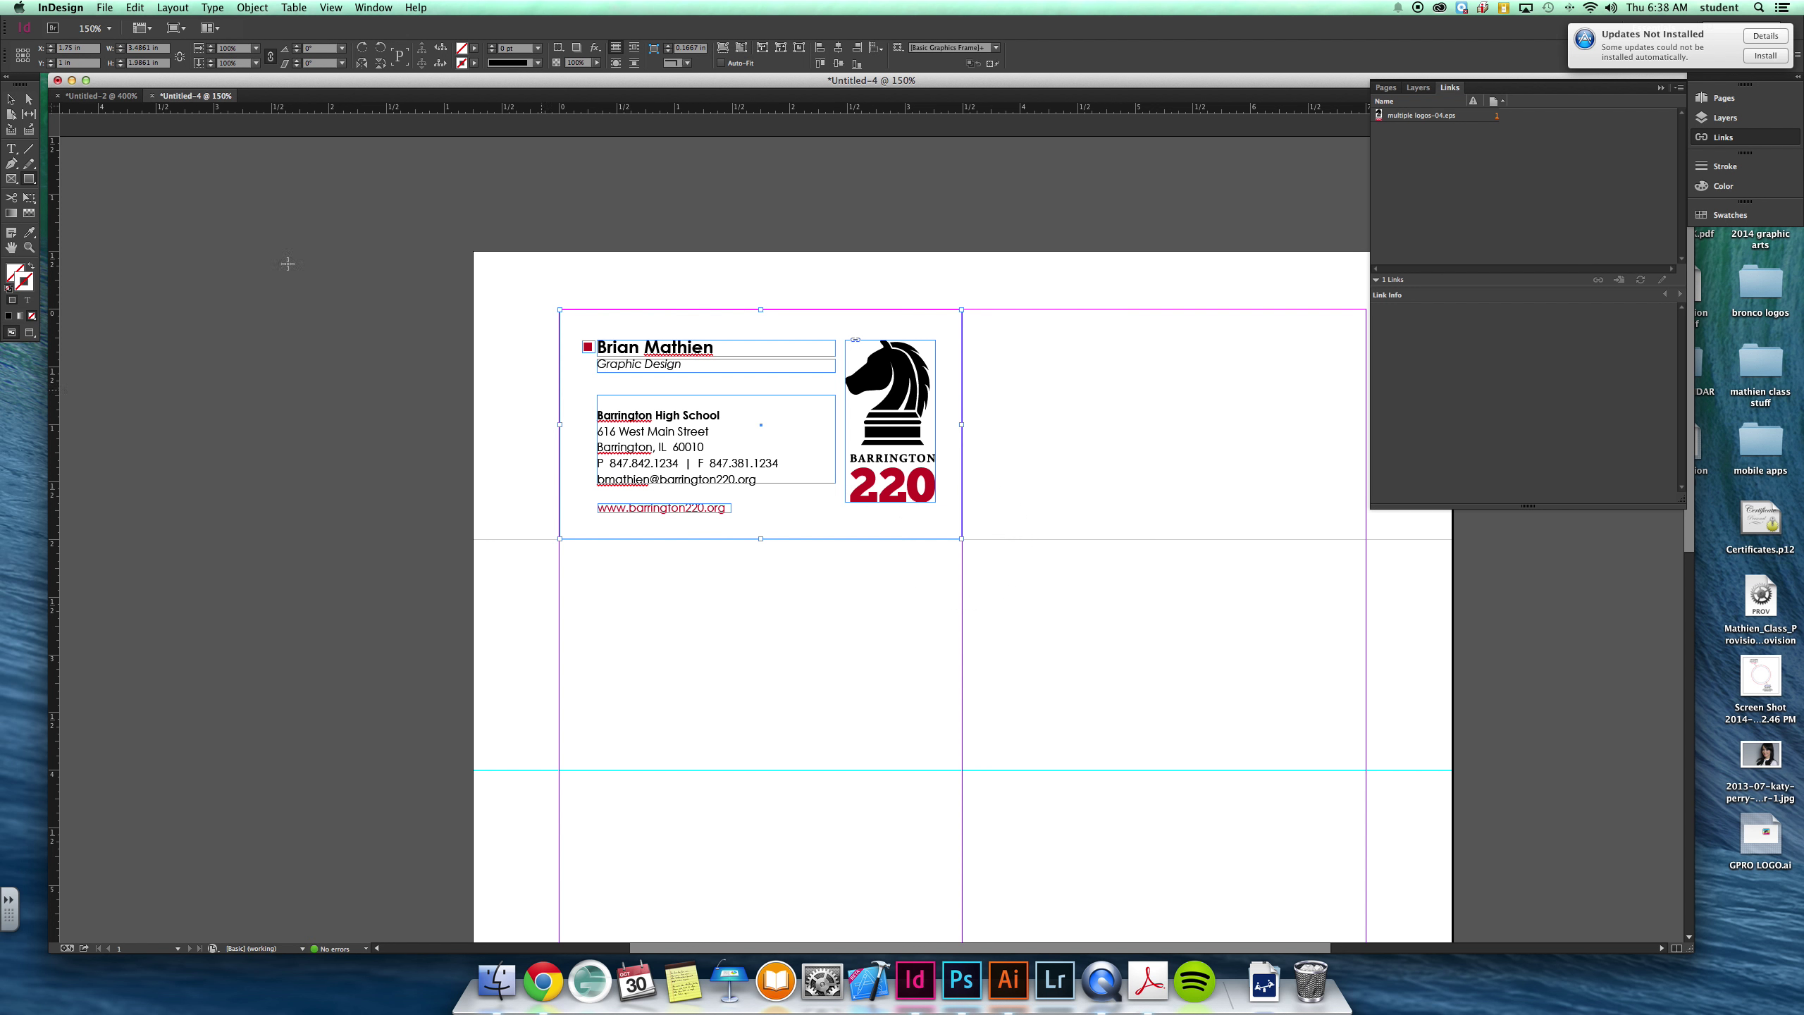
pyautogui.click(11, 99)
pyautogui.click(119, 48)
pyautogui.click(120, 62)
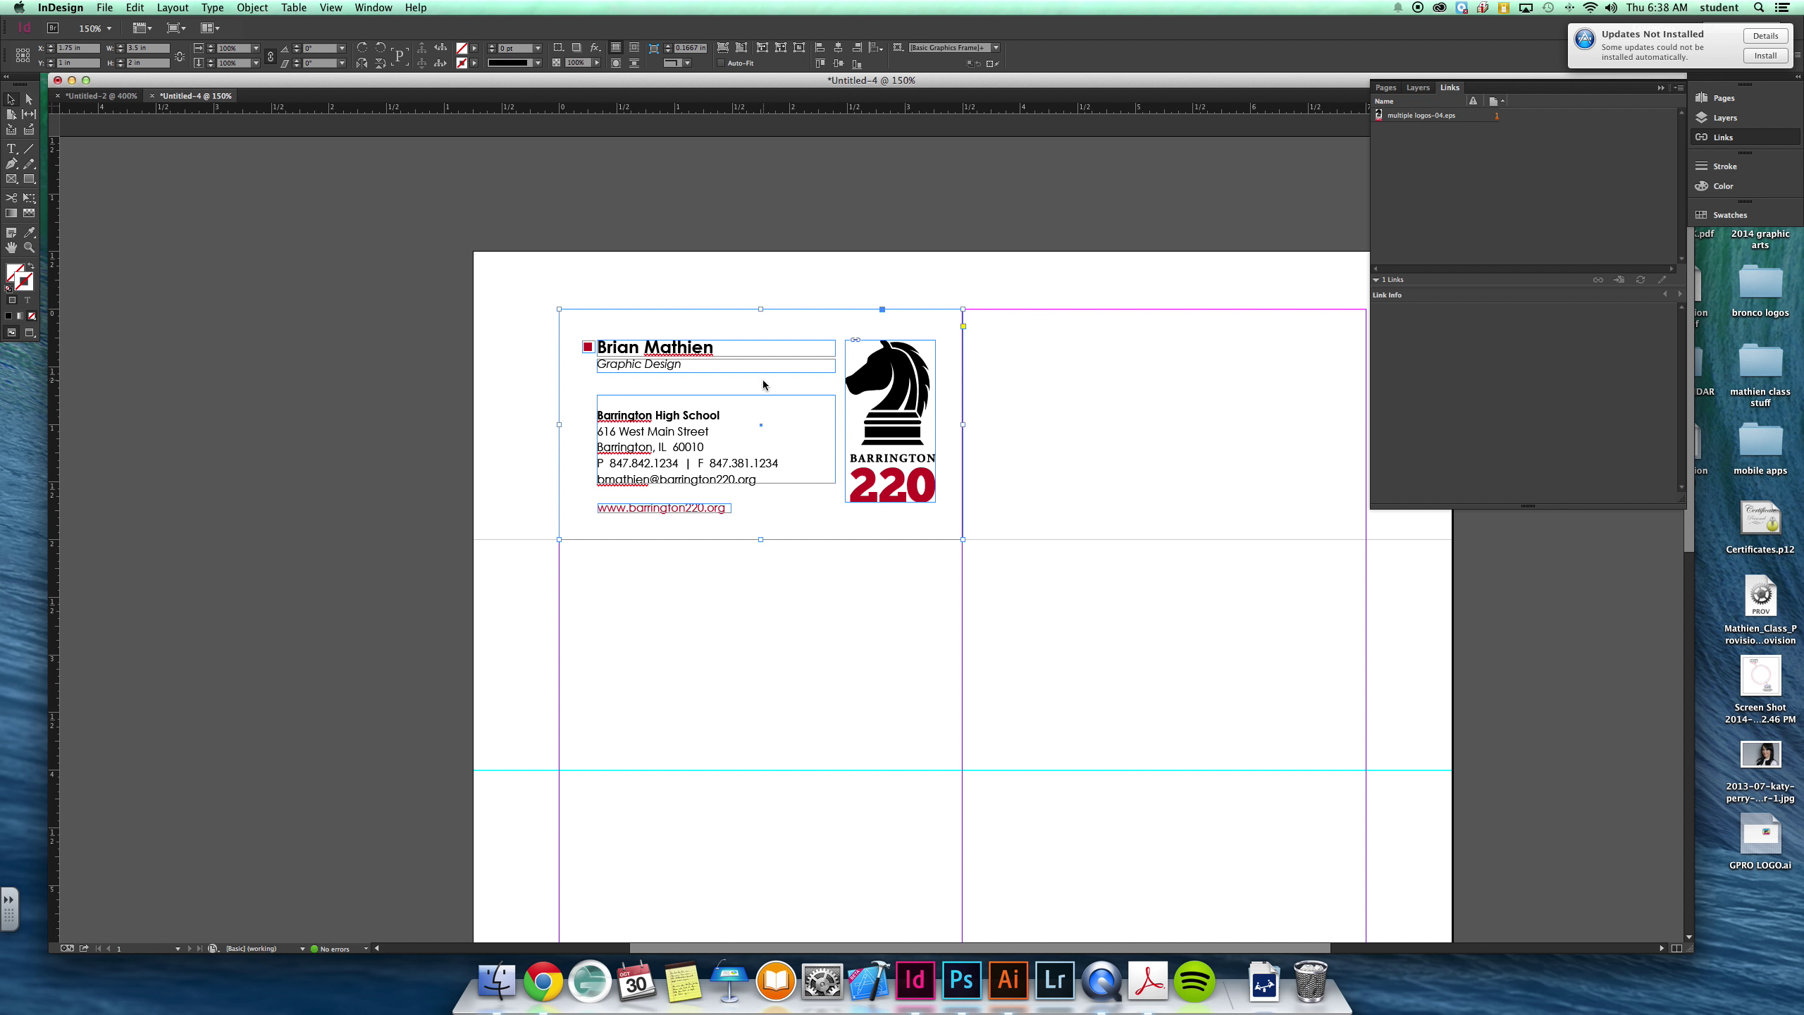
# Alt-drag a copy of the whole card into the top-right cell.
pyautogui.moveTo(525, 286); pyautogui.dragTo(945, 594)
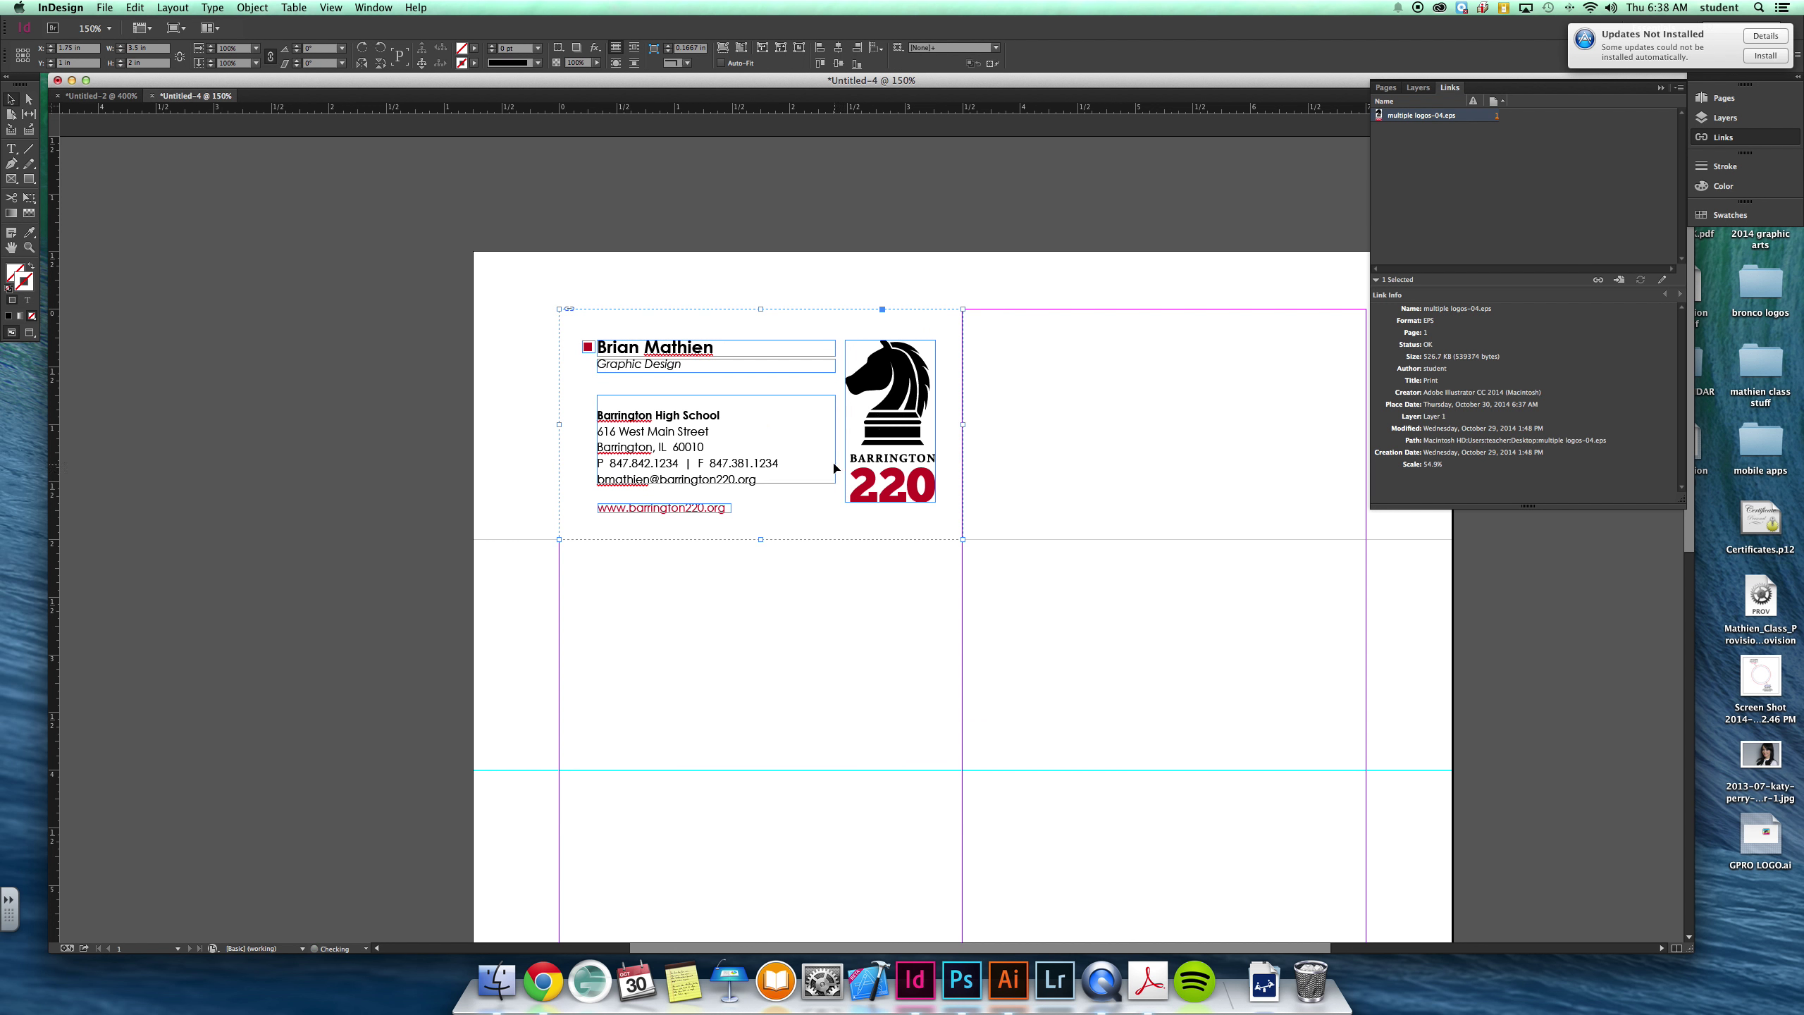
pyautogui.moveTo(950, 537); pyautogui.dragTo(915, 484)
pyautogui.moveTo(875, 486); pyautogui.dragTo(1277, 498)
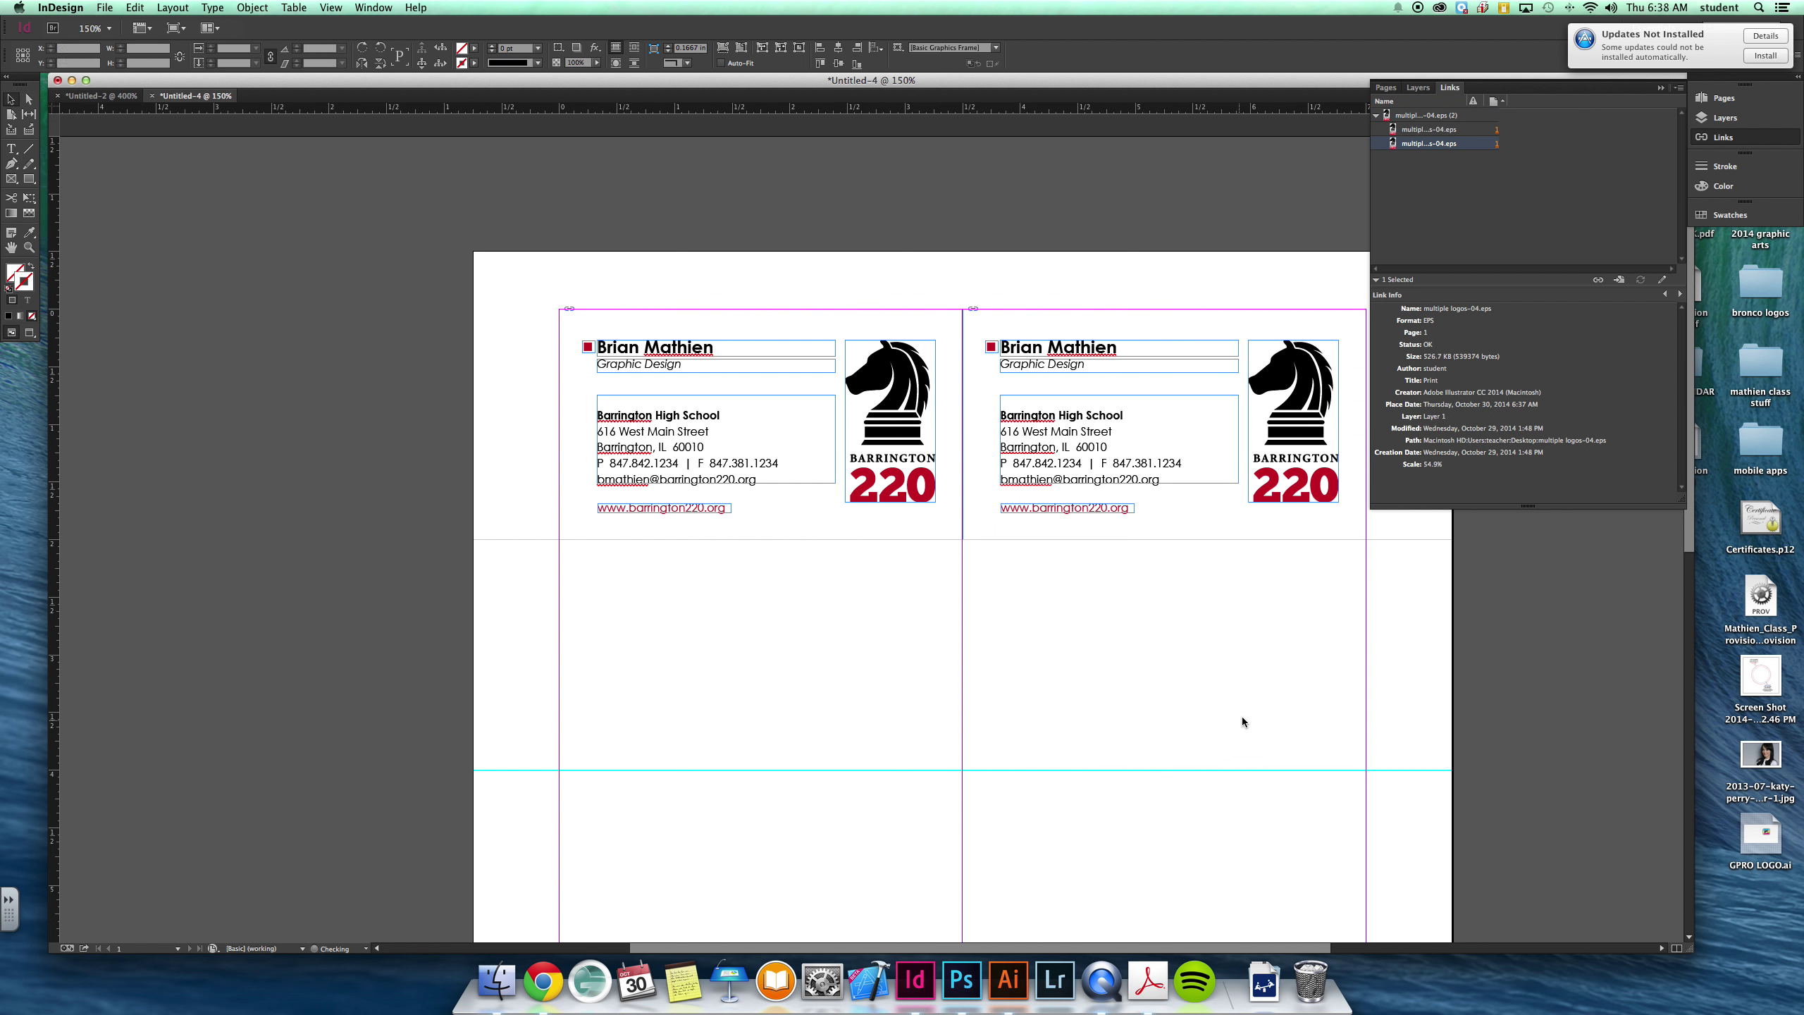
# Select both cards and bring up Edit > Step and Repeat.
pyautogui.moveTo(1264, 714); pyautogui.dragTo(949, 305)
pyautogui.moveTo(135, 7); pyautogui.dragTo(182, 181)
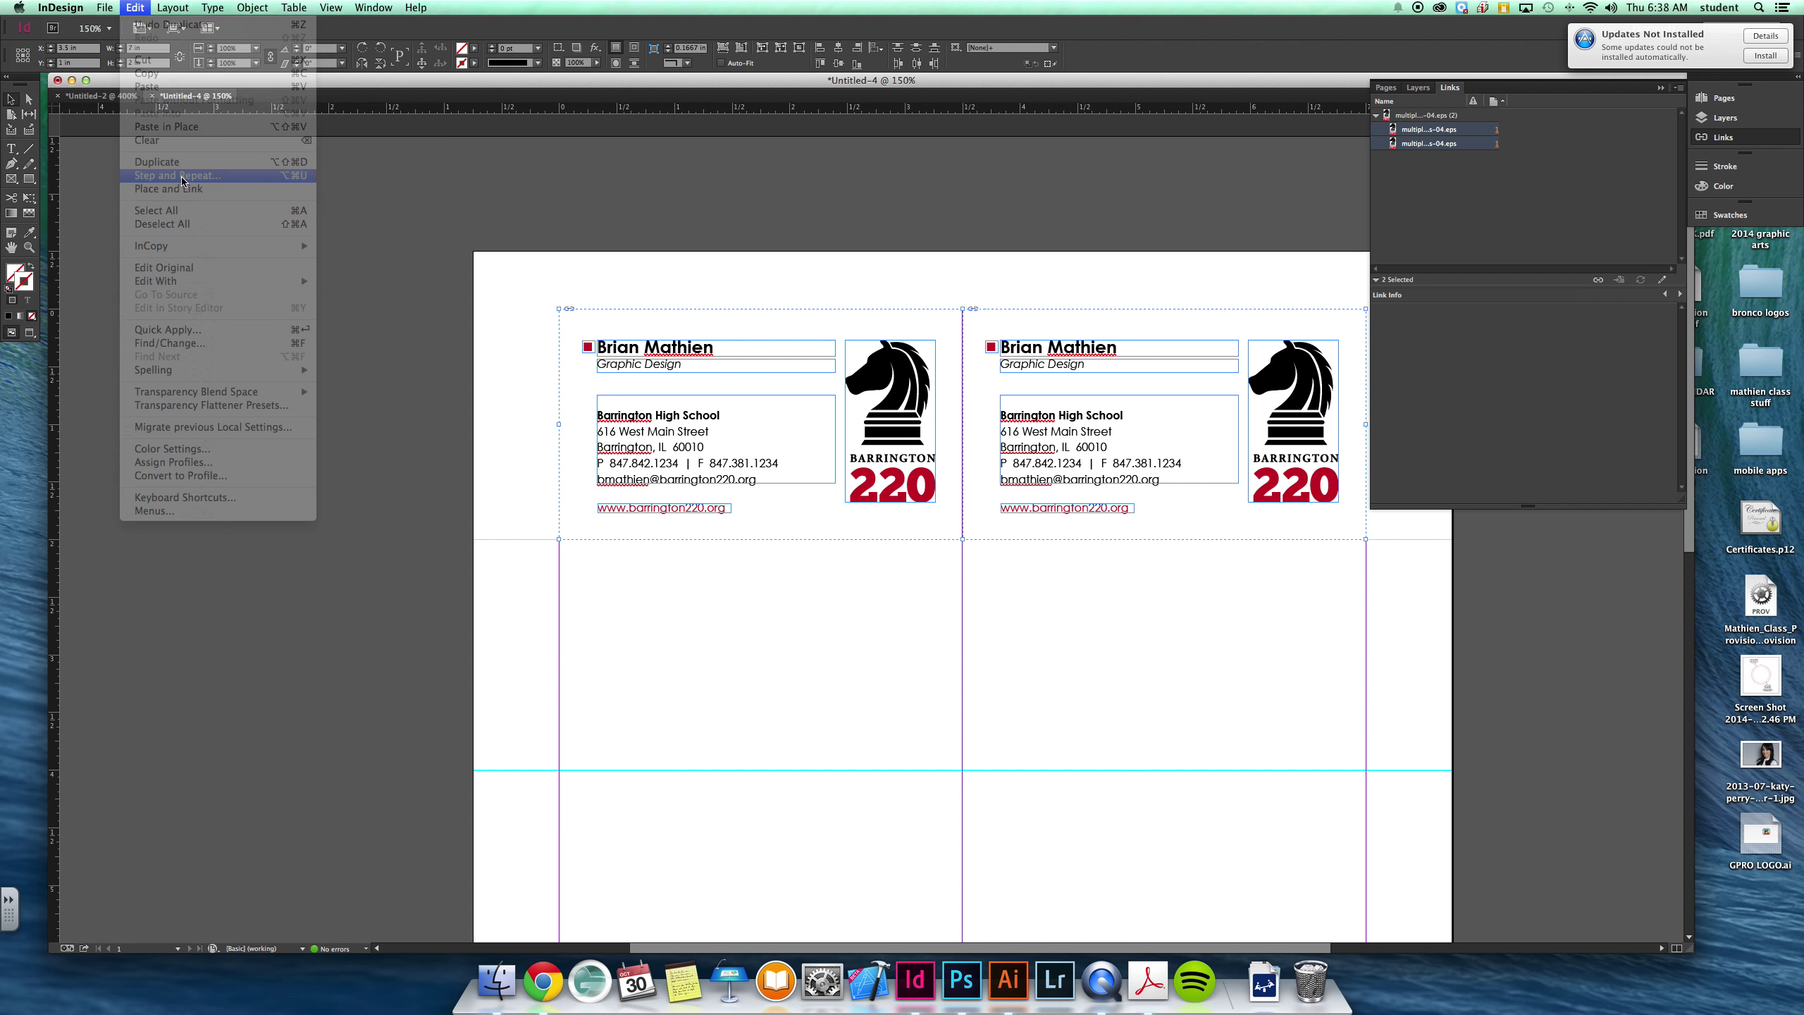
pyautogui.moveTo(822, 442); pyautogui.dragTo(157, 254)
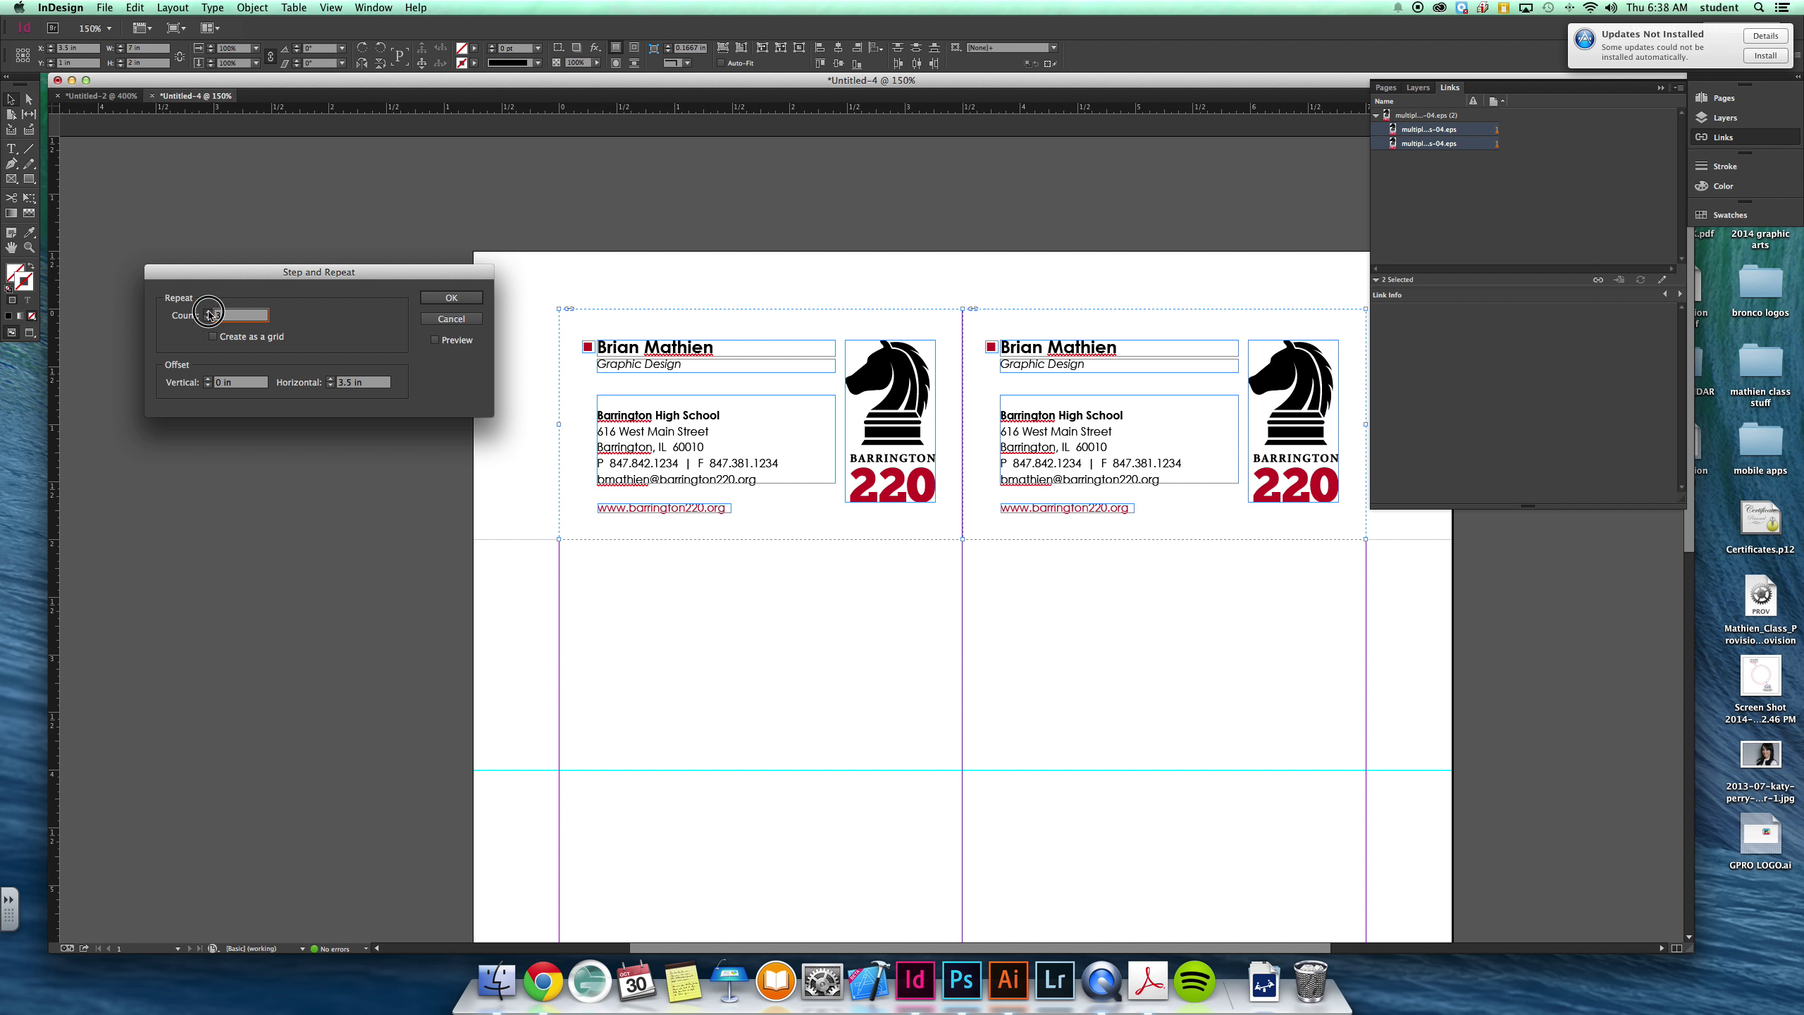
# Set Step and Repeat to 0 in horizontal and about 2 in vertical offset, preview and apply.
pyautogui.click(386, 384)
pyautogui.write('0')
pyautogui.click(245, 384)
pyautogui.write('0.75 in')
pyautogui.press('BackSpace')
pyautogui.press('BackSpace')
pyautogui.press('BackSpace')
pyautogui.press('BackSpace')
pyautogui.press('BackSpace')
pyautogui.press('BackSpace')
pyautogui.press('BackSpace')
pyautogui.write('1.5 in')
pyautogui.click(208, 379)
pyautogui.click(208, 378)
pyautogui.click(208, 378)
pyautogui.click(435, 340)
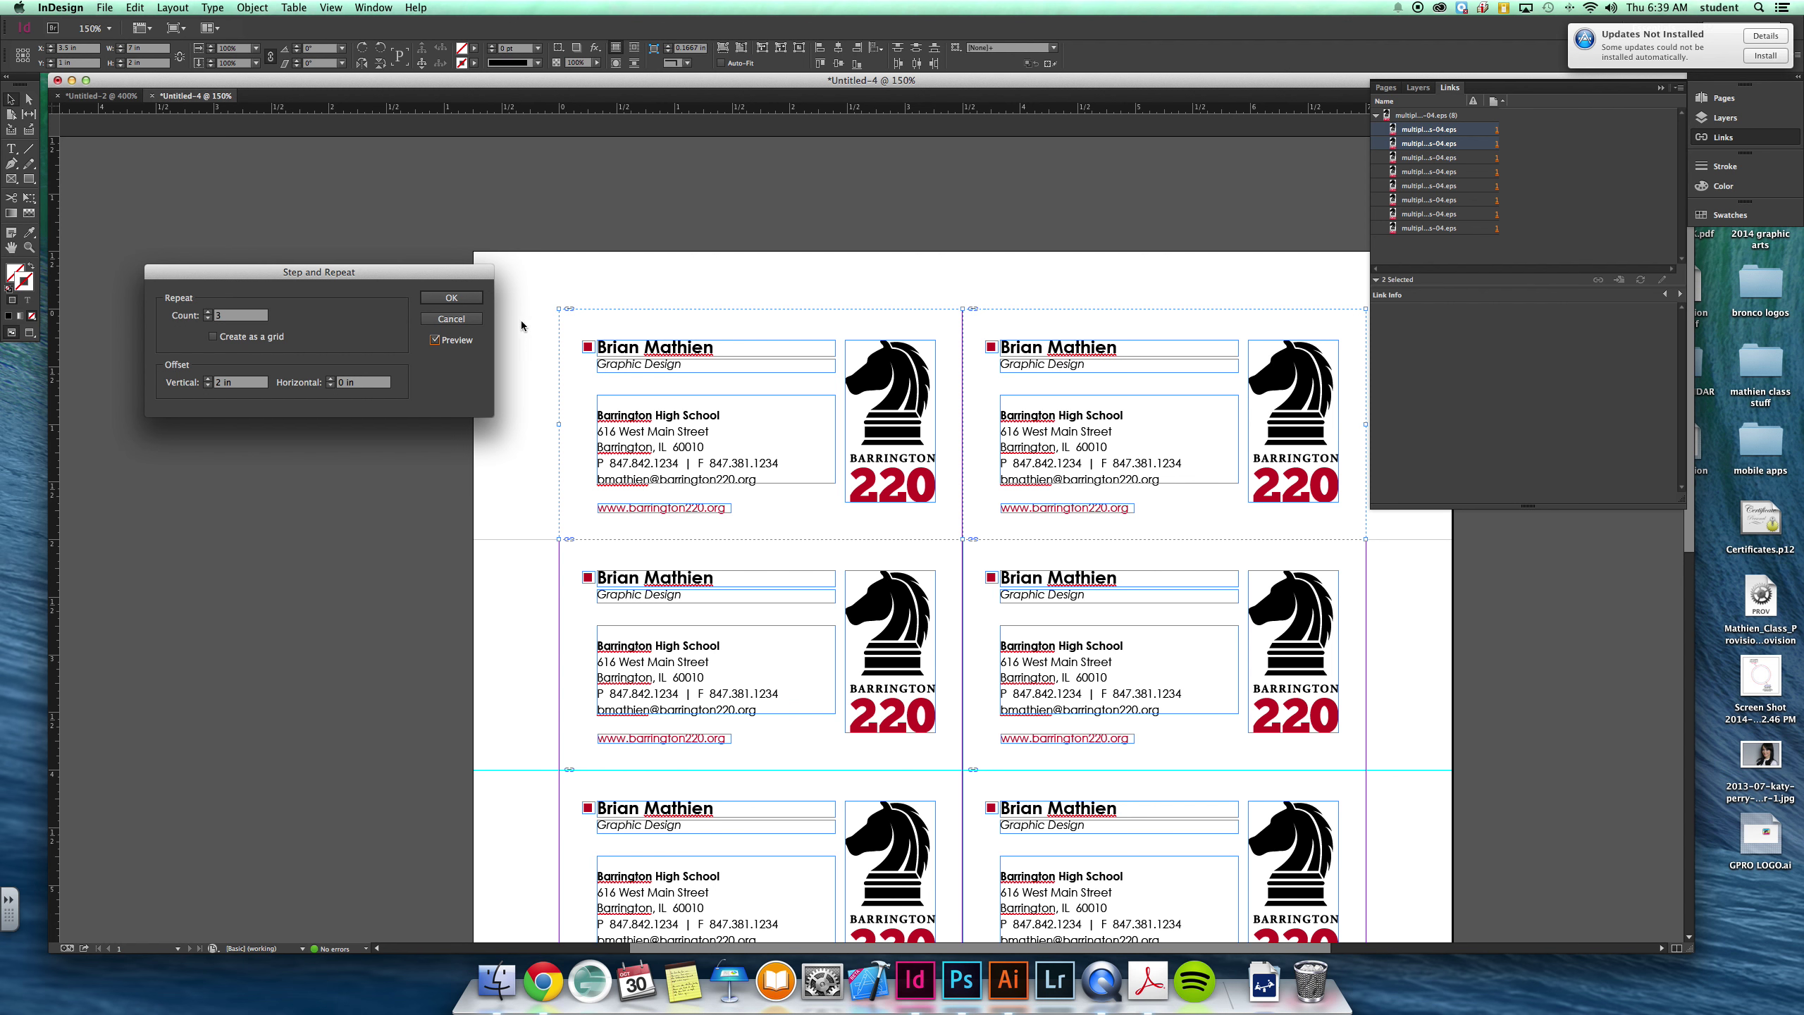
pyautogui.click(451, 298)
# Select the bottom card row and run Step and Repeat again to fill five rows of ten cards.
pyautogui.scroll(-5, 659, 629)
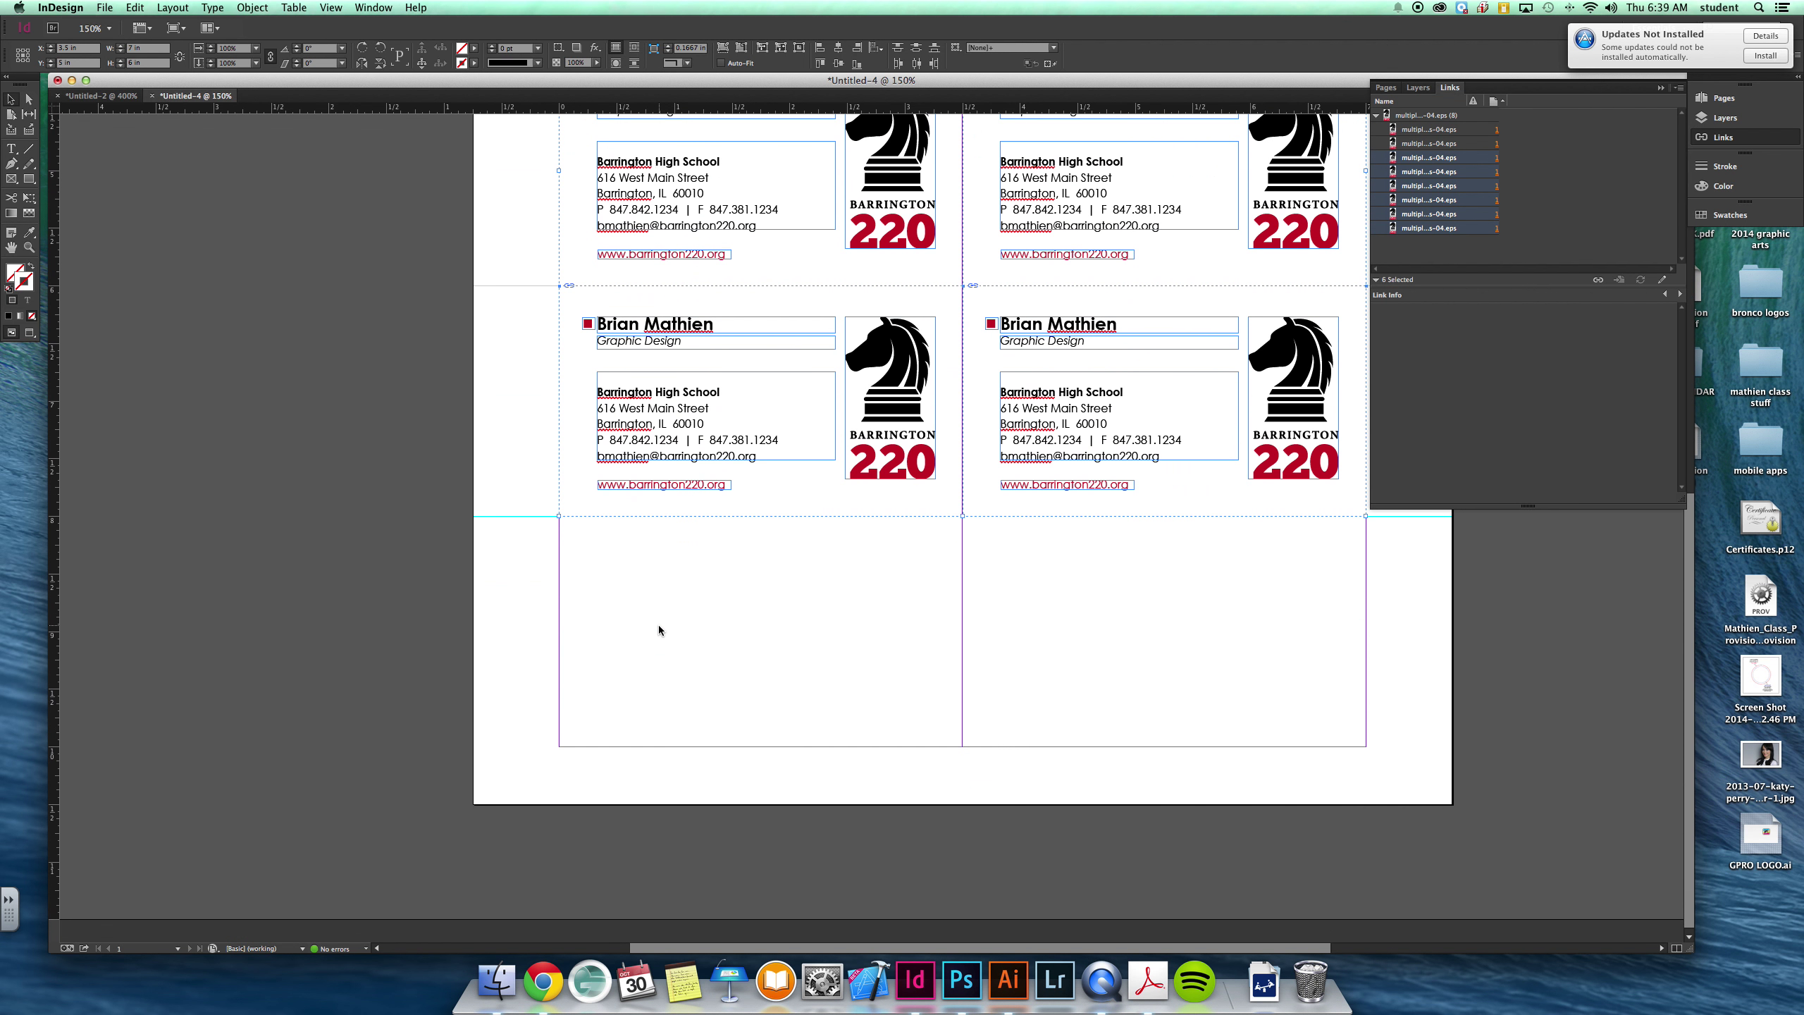
pyautogui.scroll(-3, 659, 629)
pyautogui.scroll(3, 659, 630)
pyautogui.scroll(-3, 659, 629)
pyautogui.scroll(3, 659, 629)
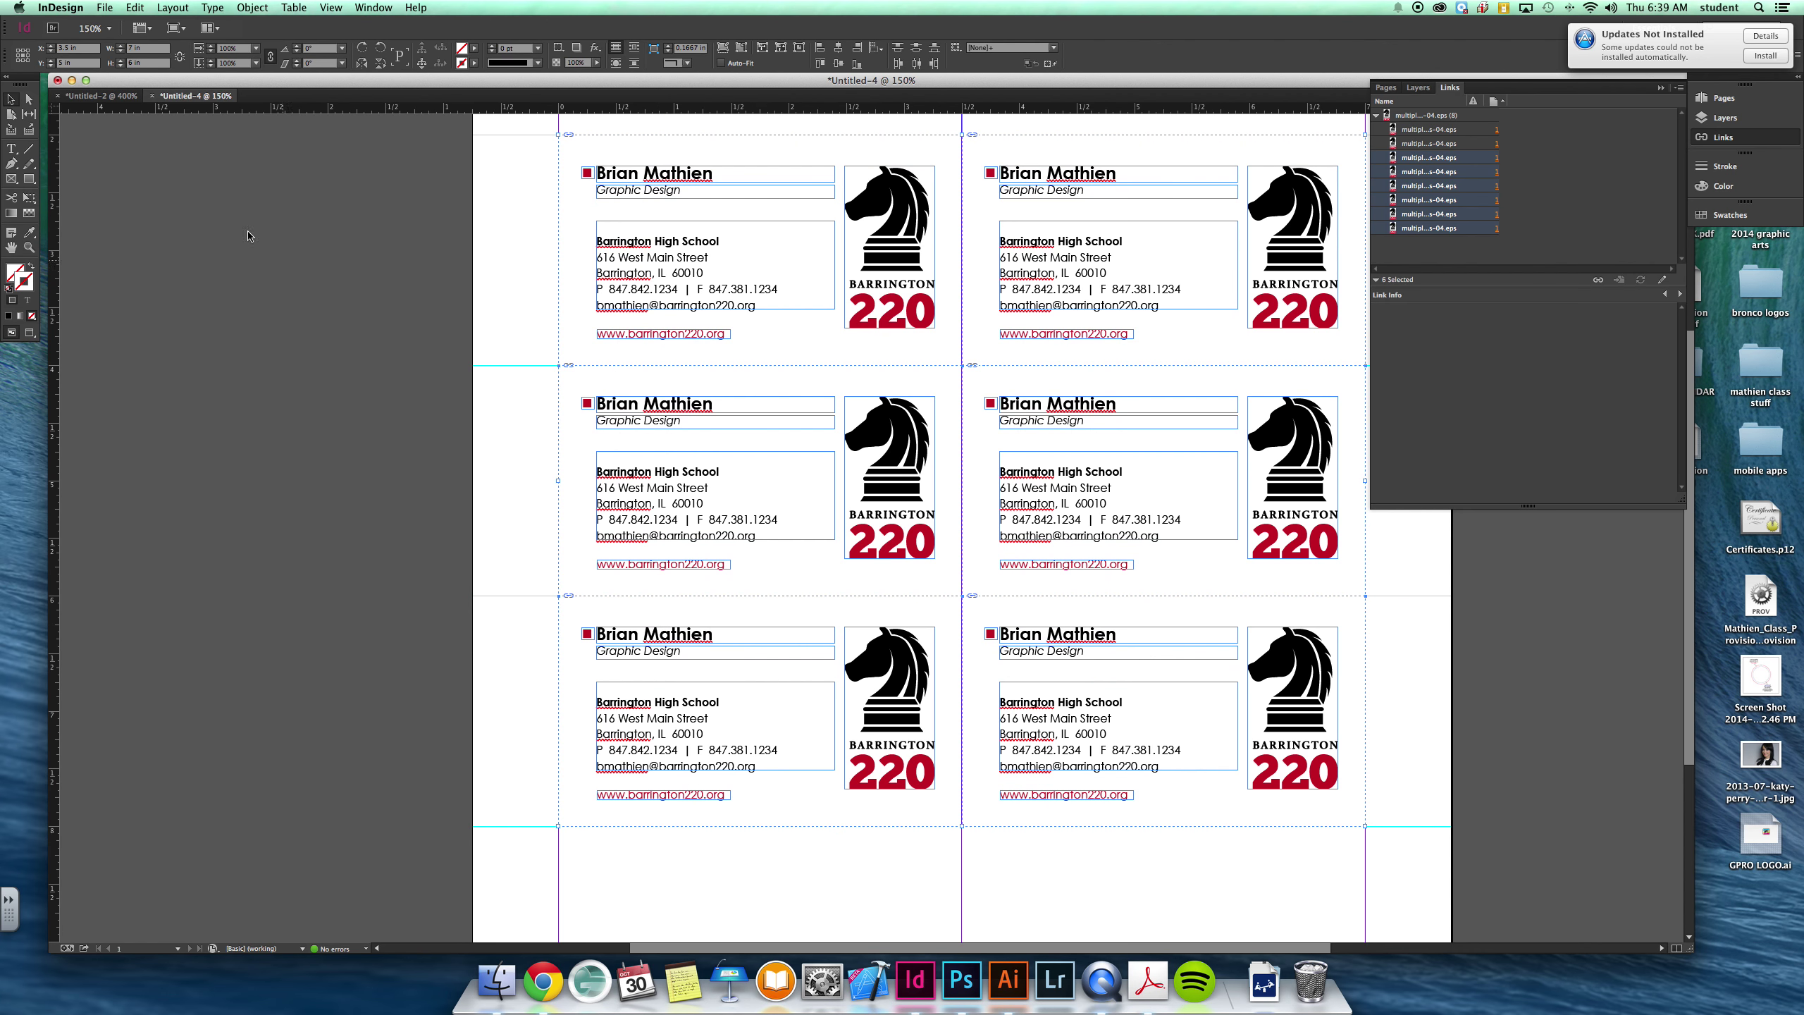
pyautogui.moveTo(1094, 876); pyautogui.dragTo(752, 702)
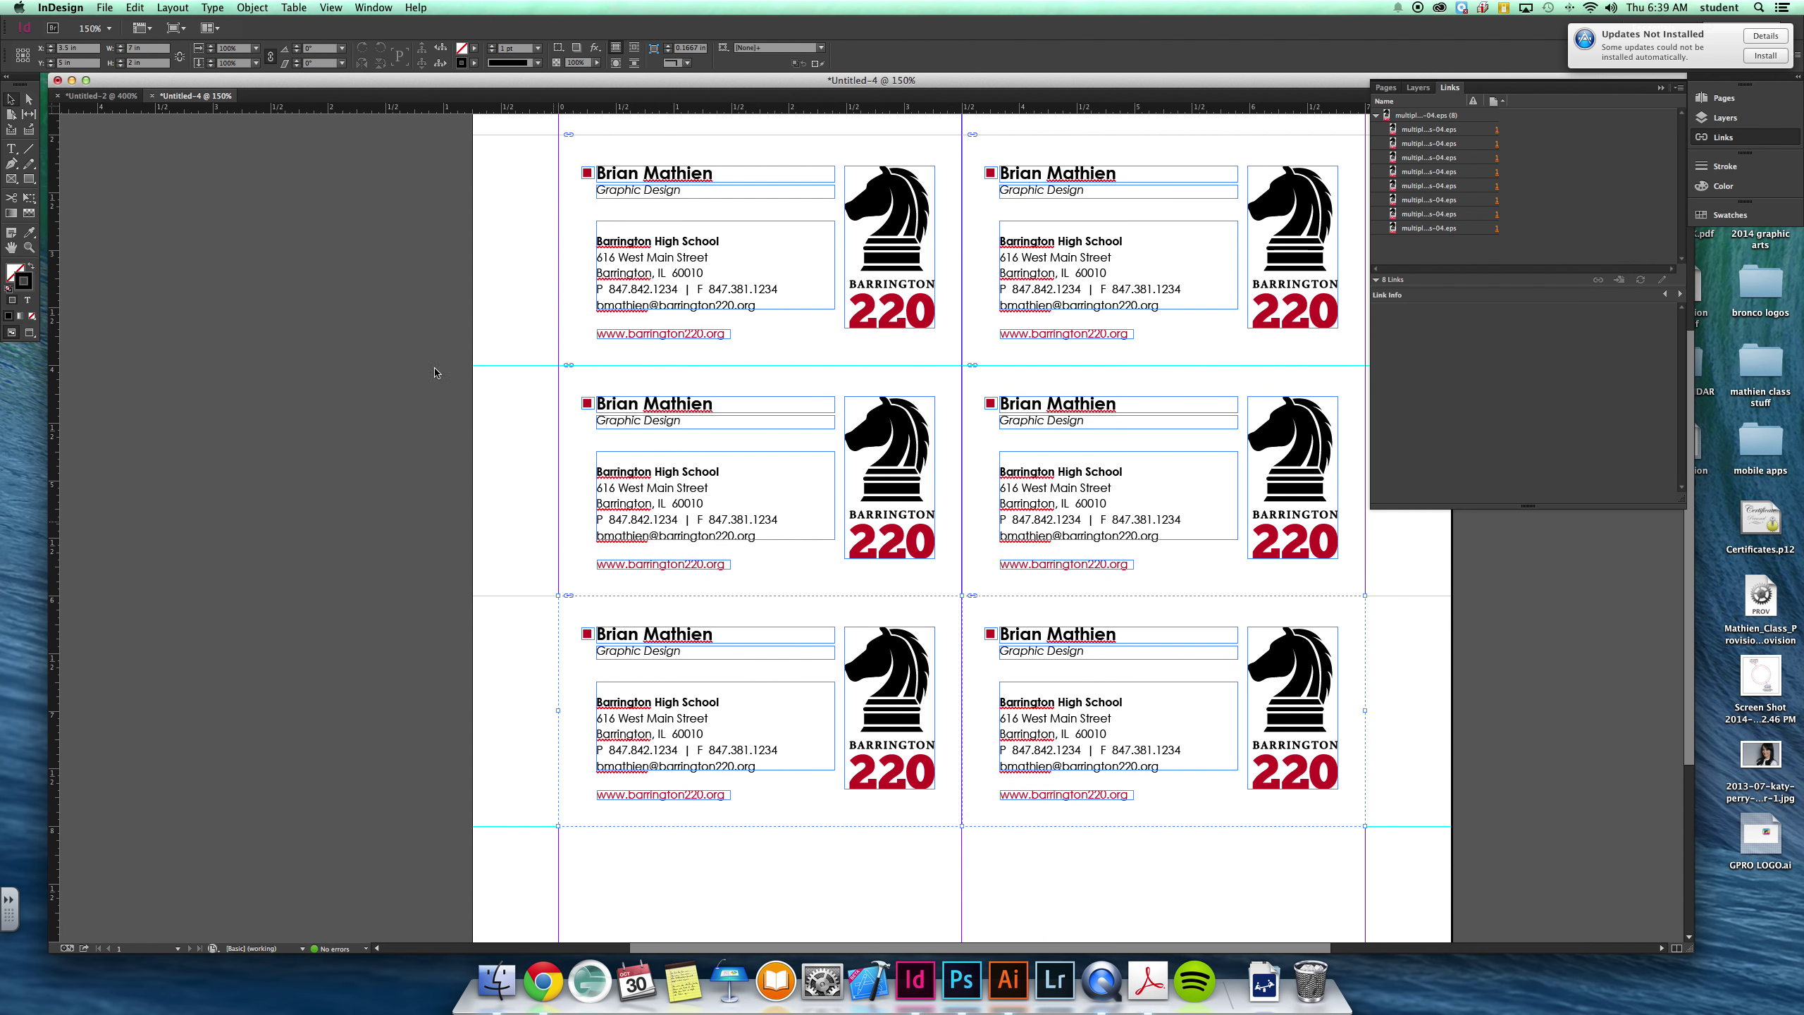
pyautogui.click(173, 7)
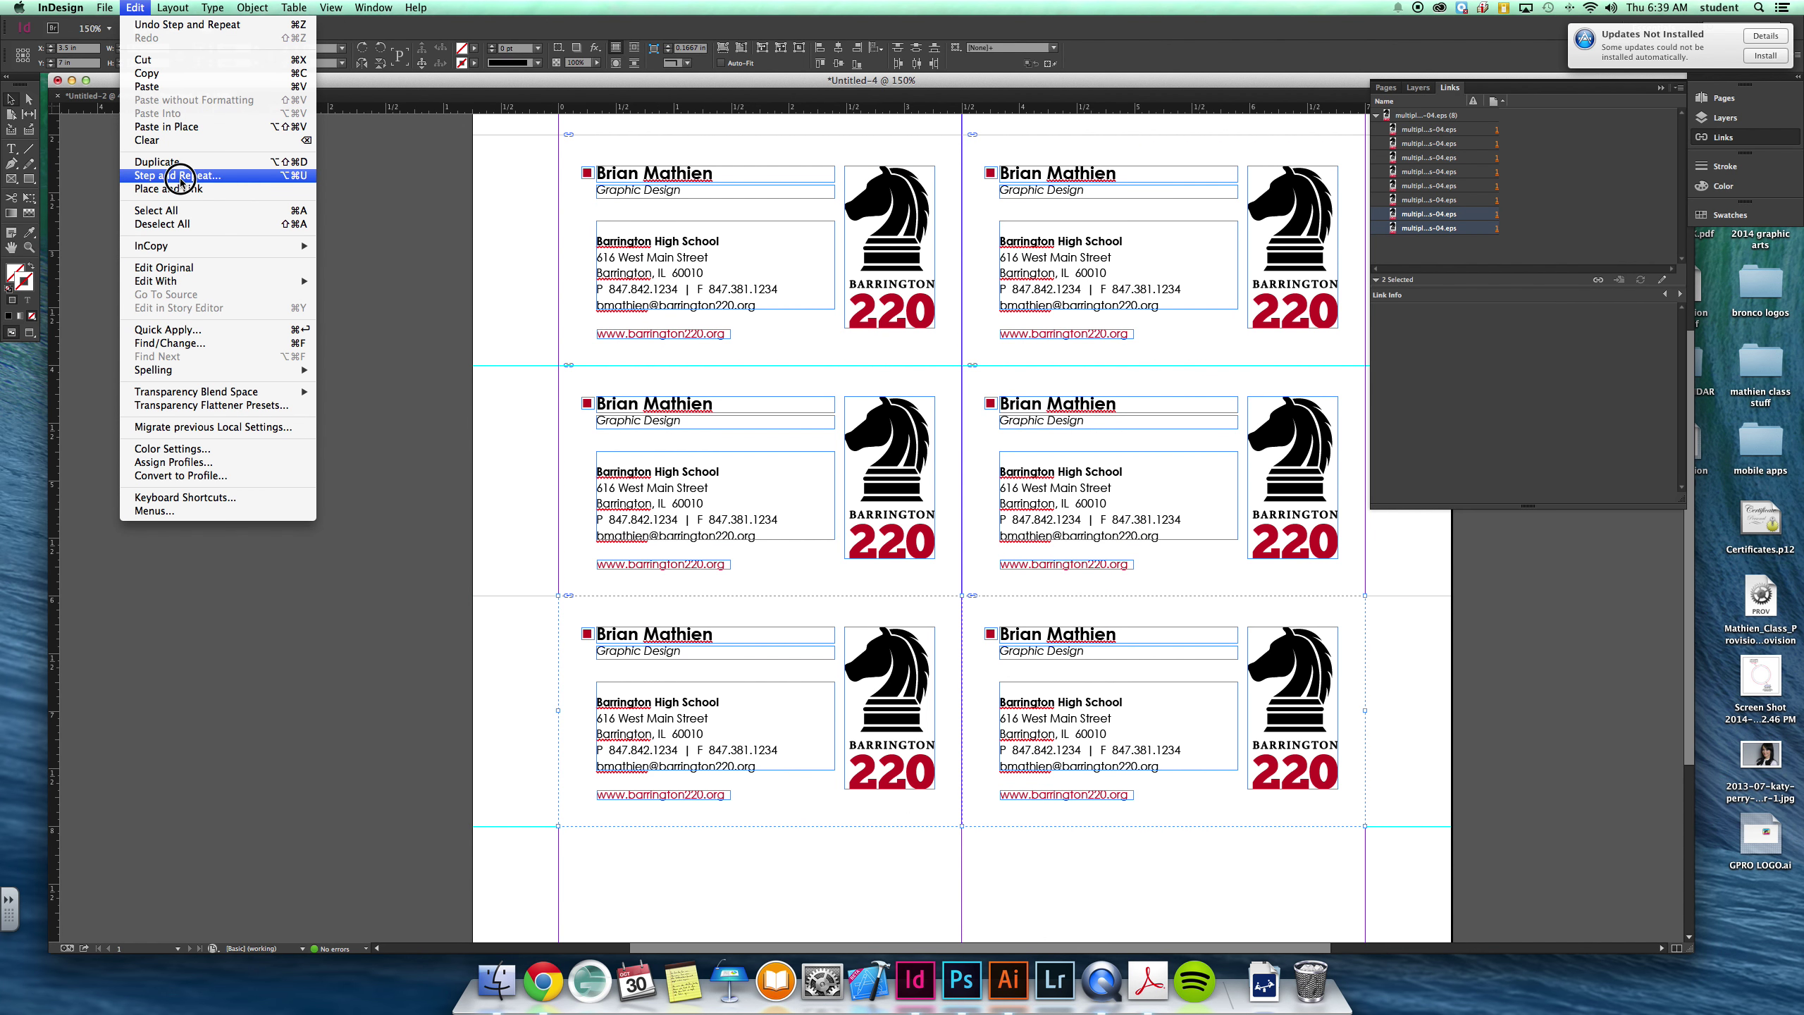
pyautogui.click(181, 178)
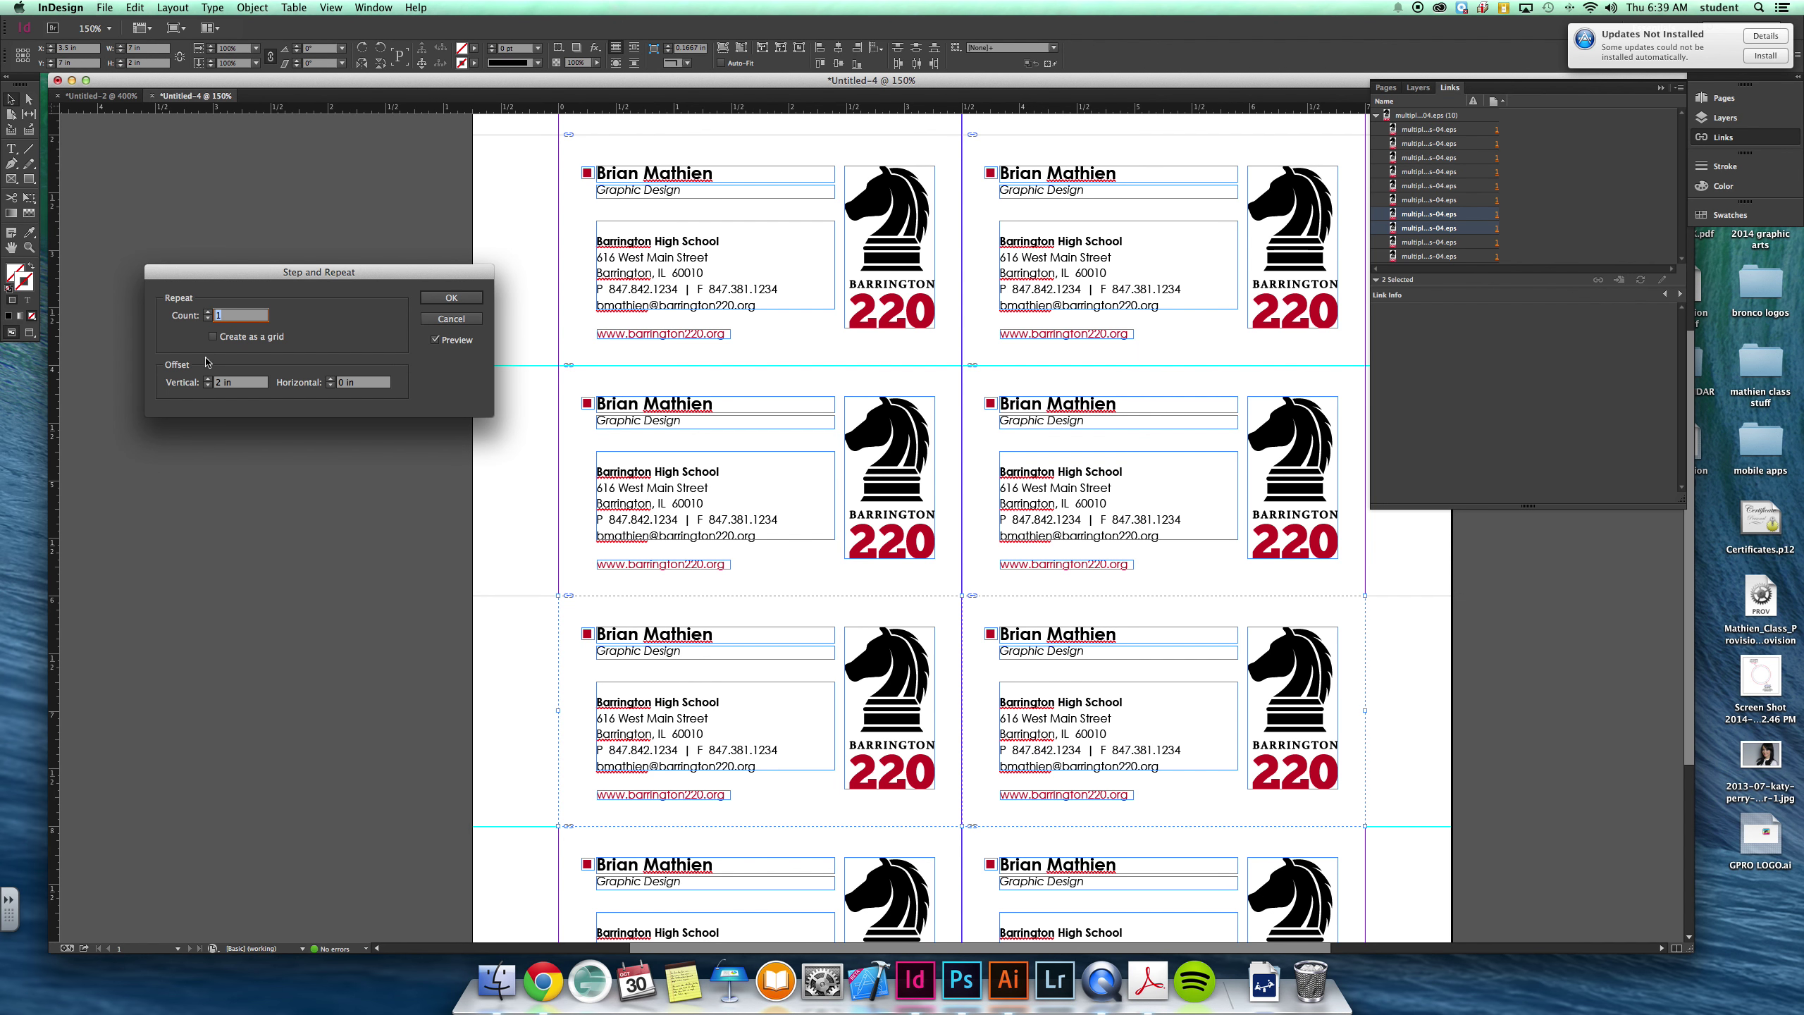
pyautogui.click(451, 298)
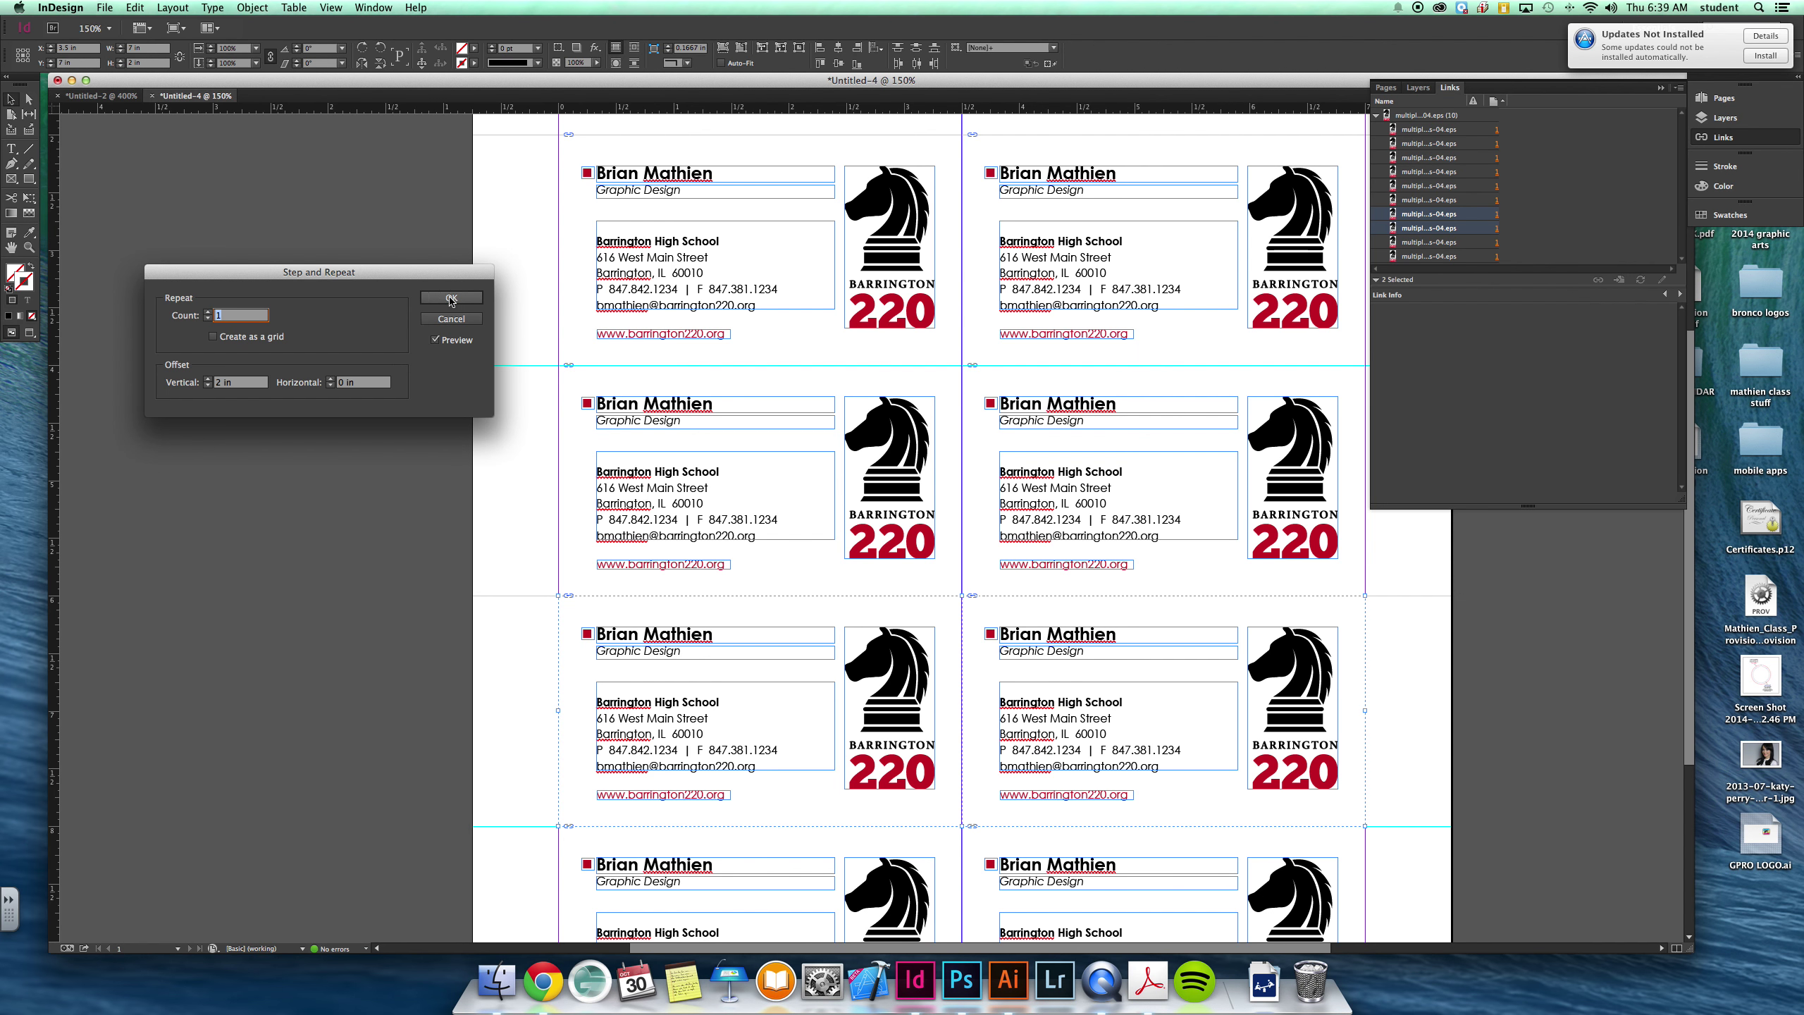
pyautogui.click(540, 483)
# Zoom to 100% and switch to Preview mode to view the ten-card sheet without guides.
pyautogui.press('super+1')
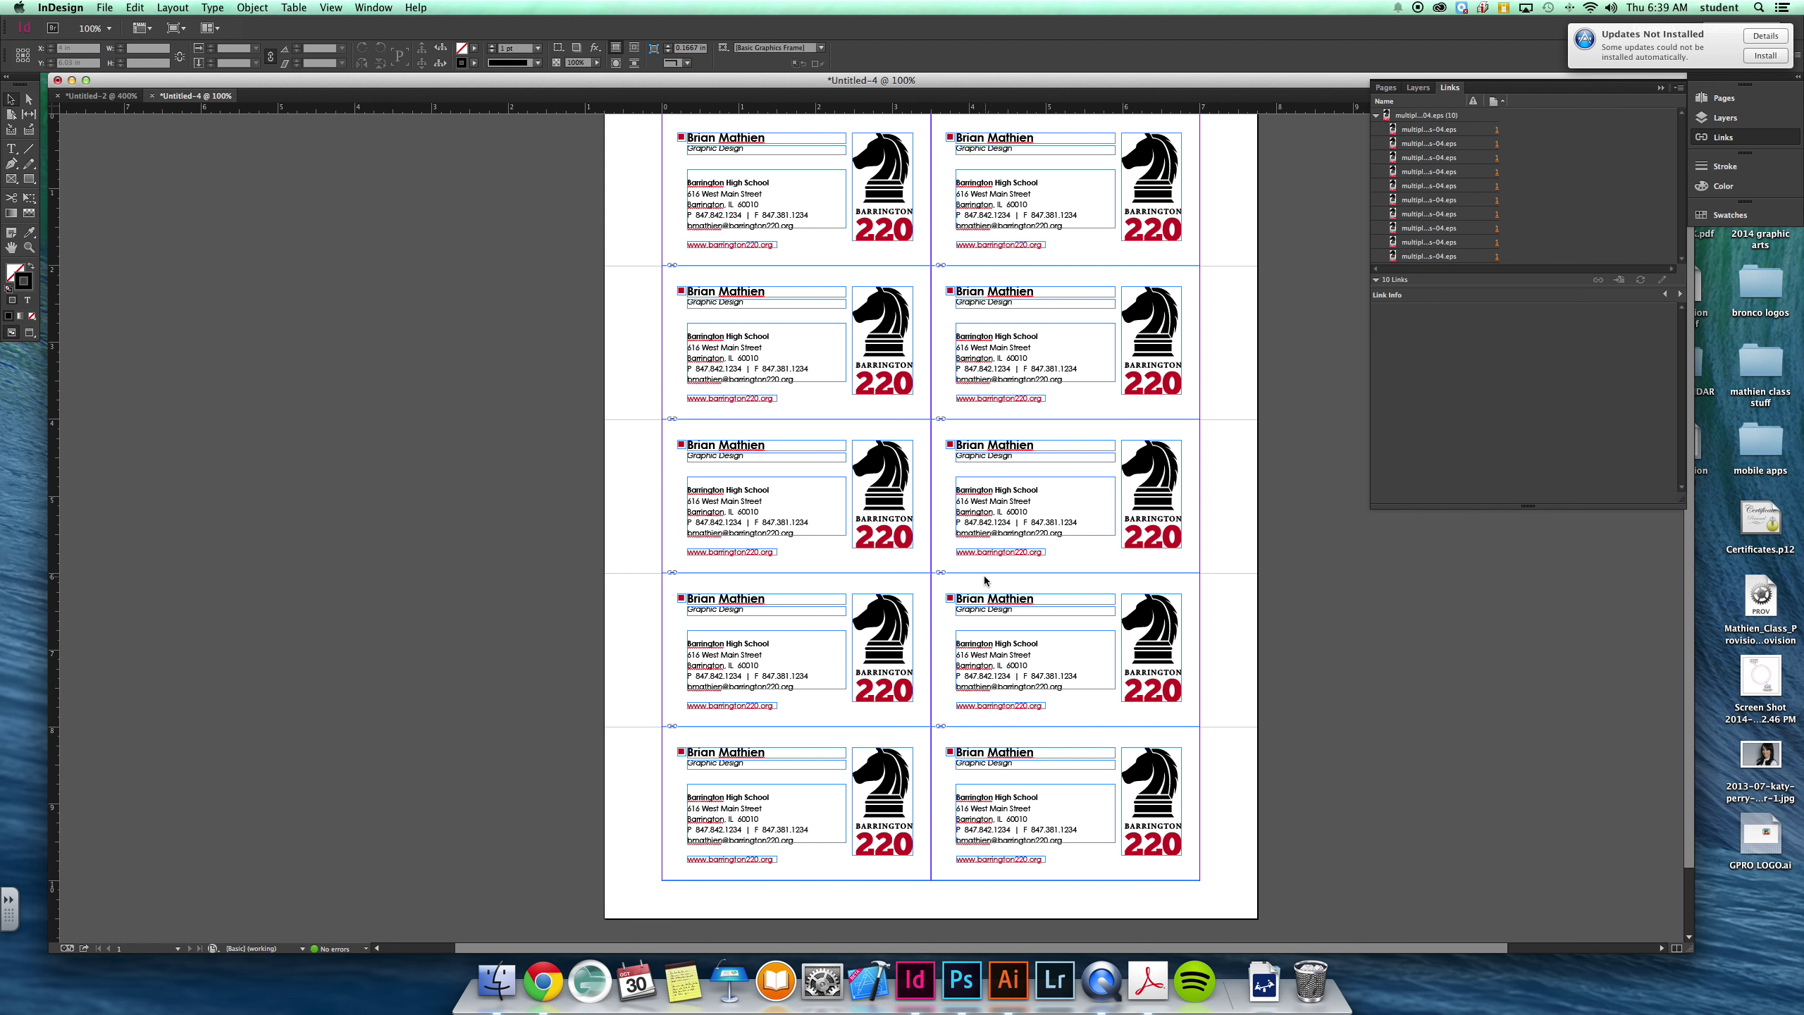
pyautogui.scroll(3, 985, 581)
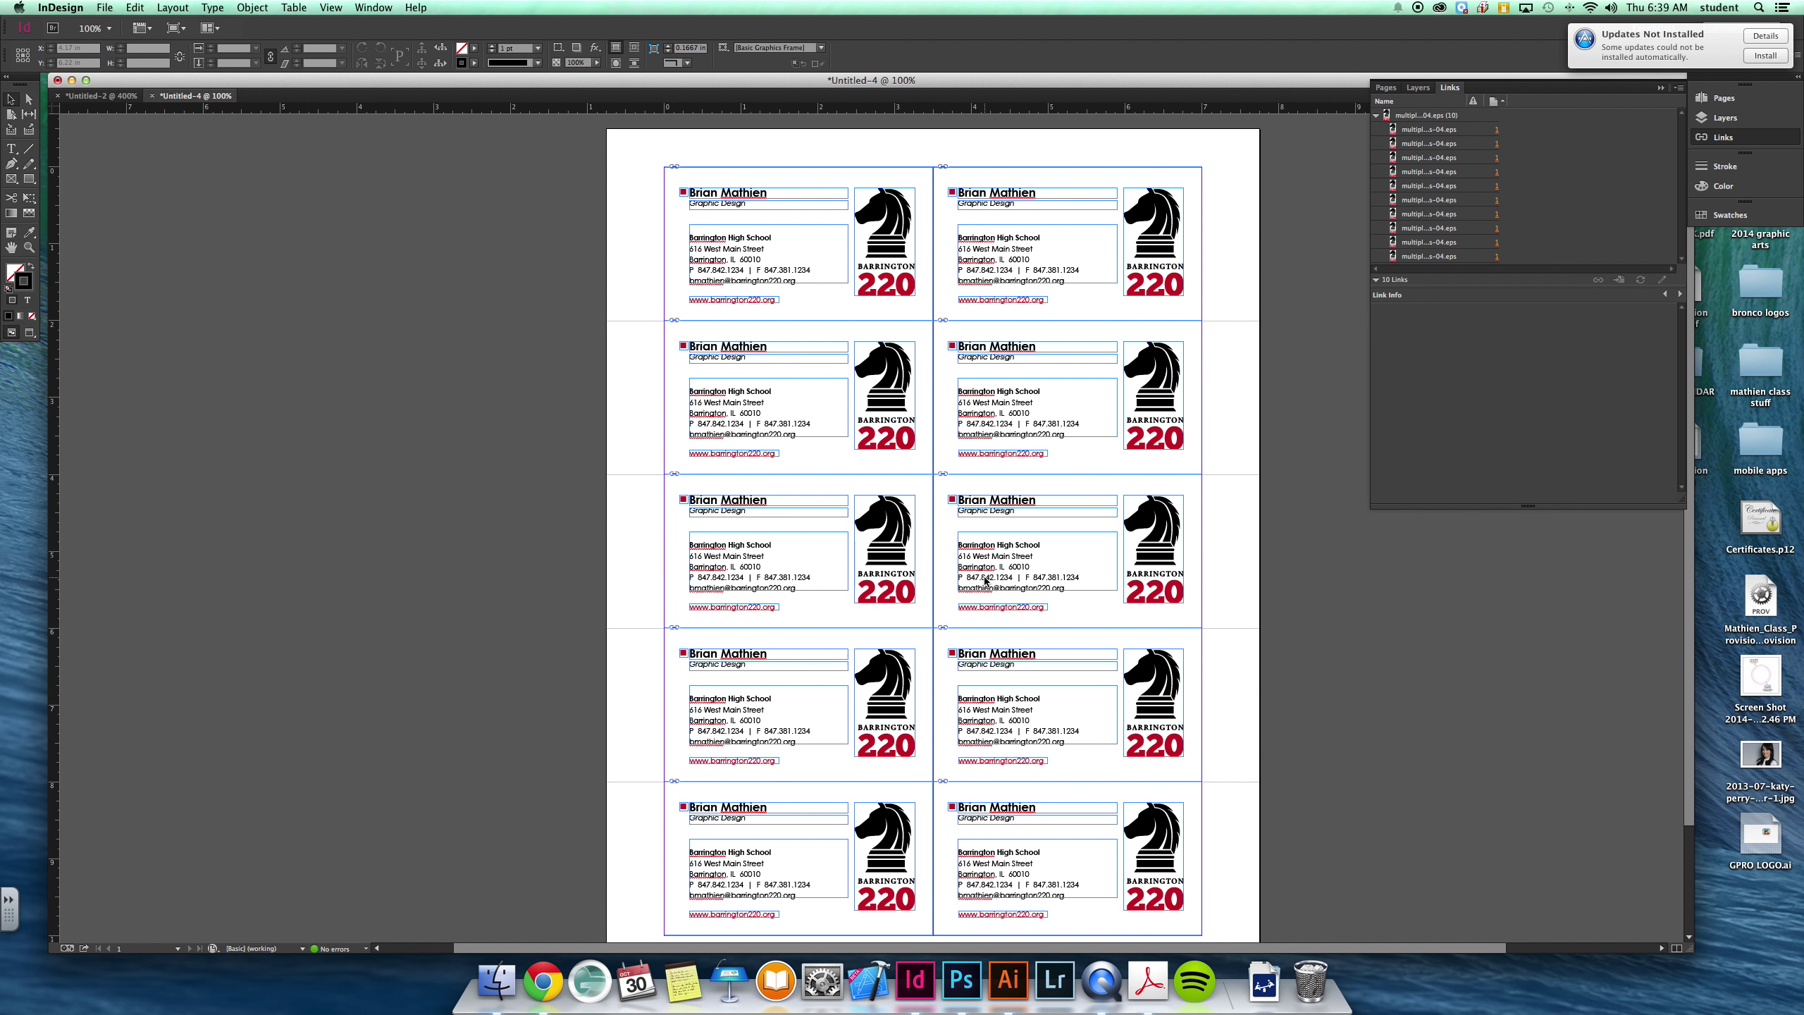
pyautogui.click(28, 333)
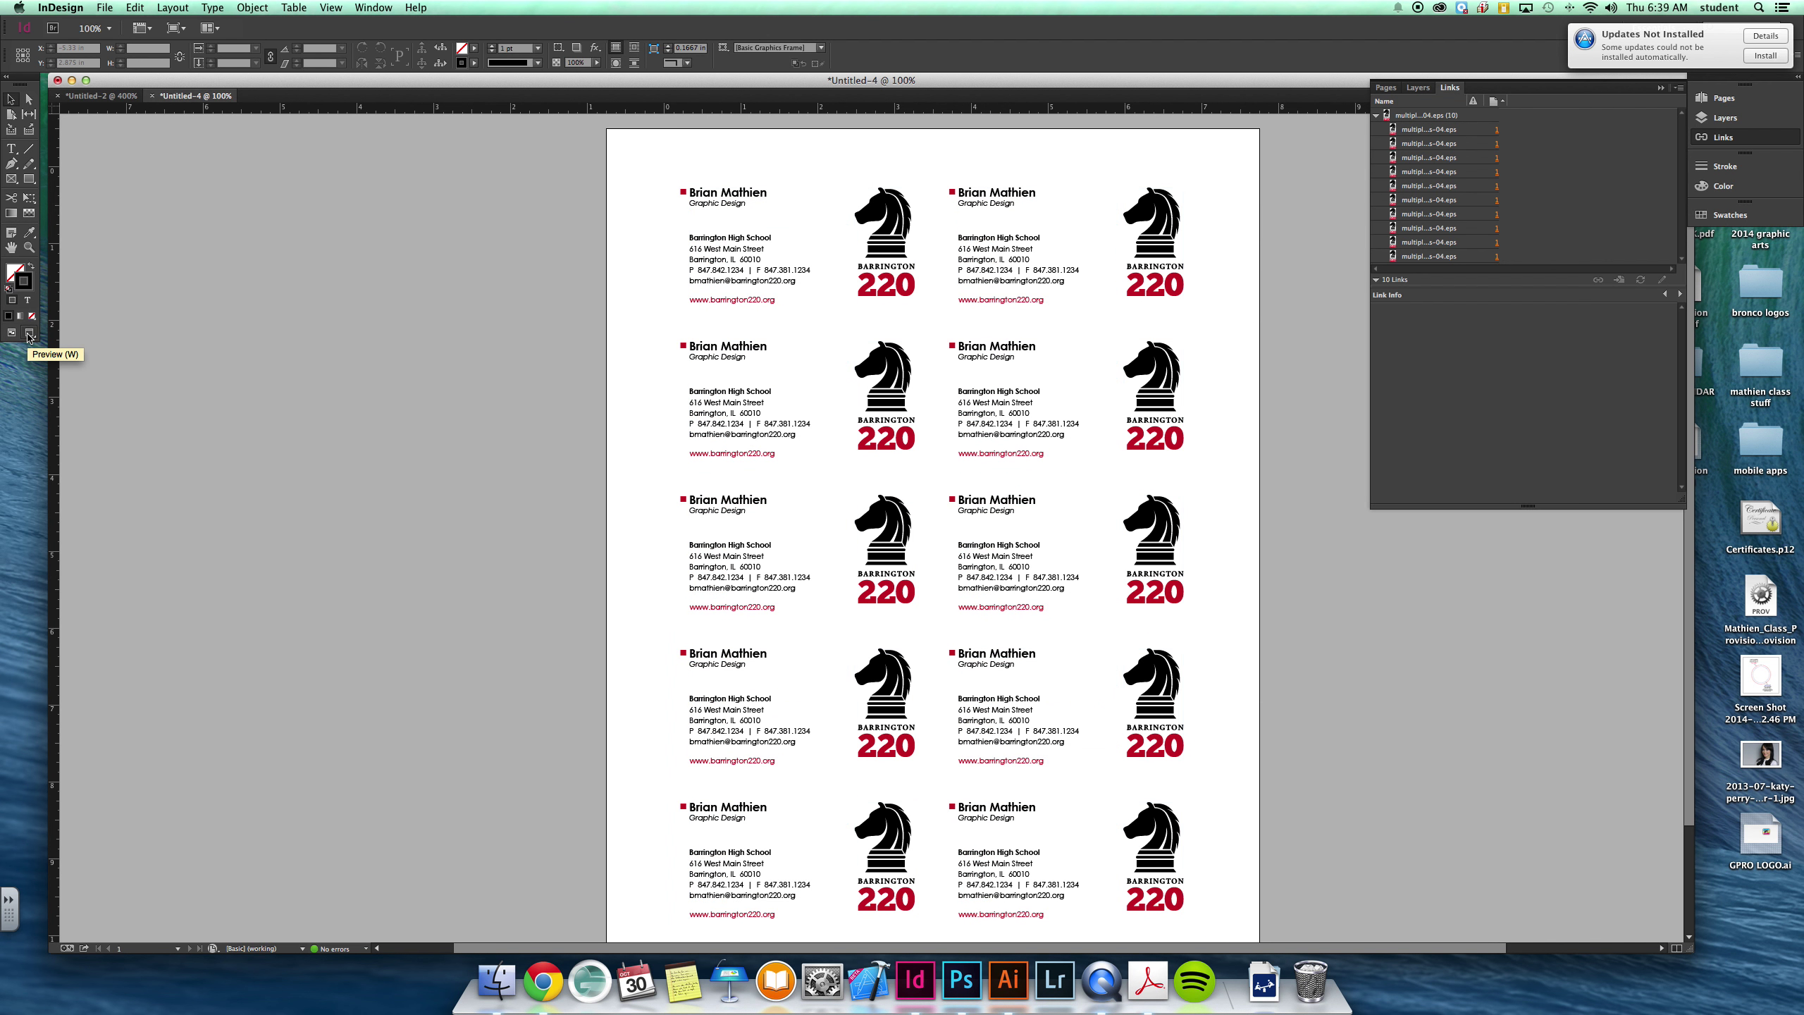